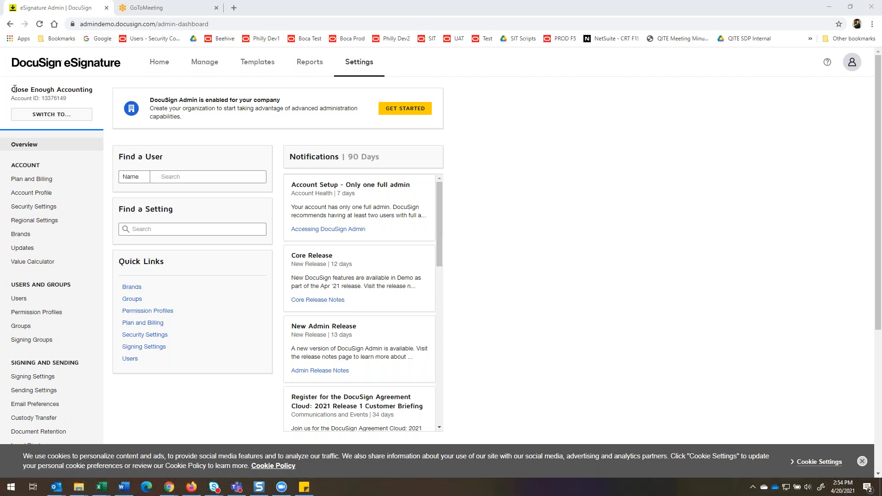
Examine the members of the Close Enough Accounting Group and the account's full user list.
left_click_drag(13, 89, 99, 93)
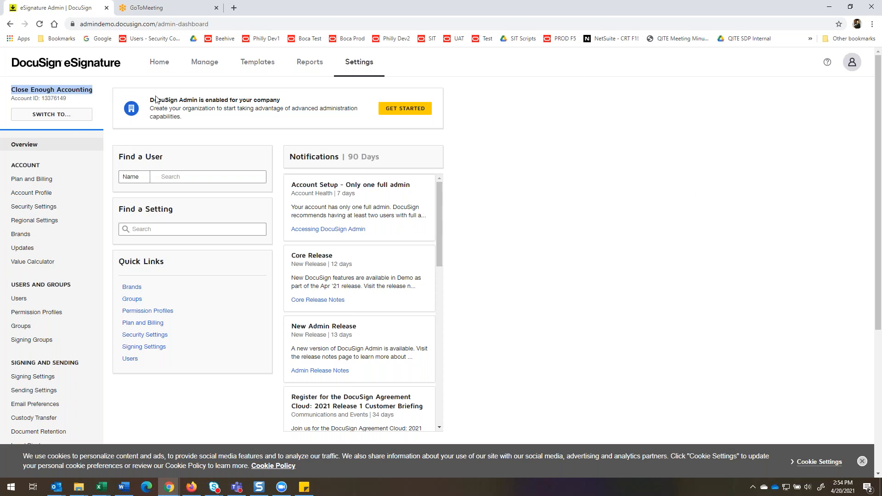
scroll(167, 148, "down", 2)
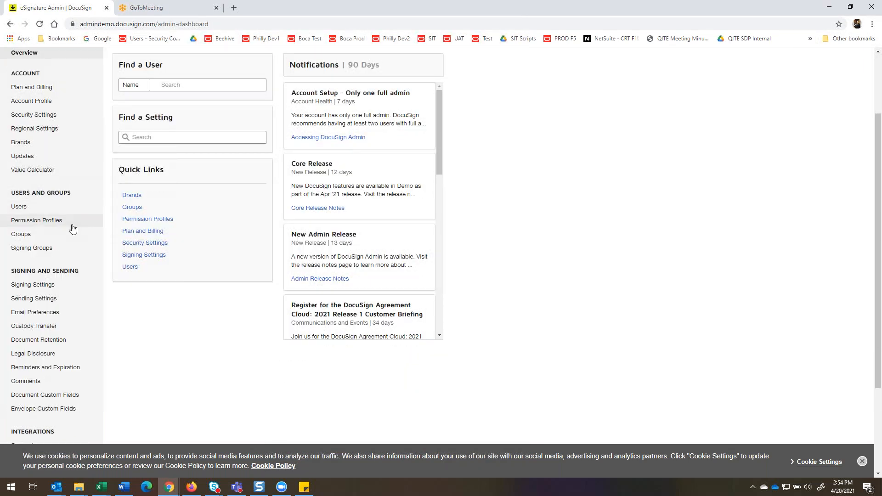
left_click(20, 235)
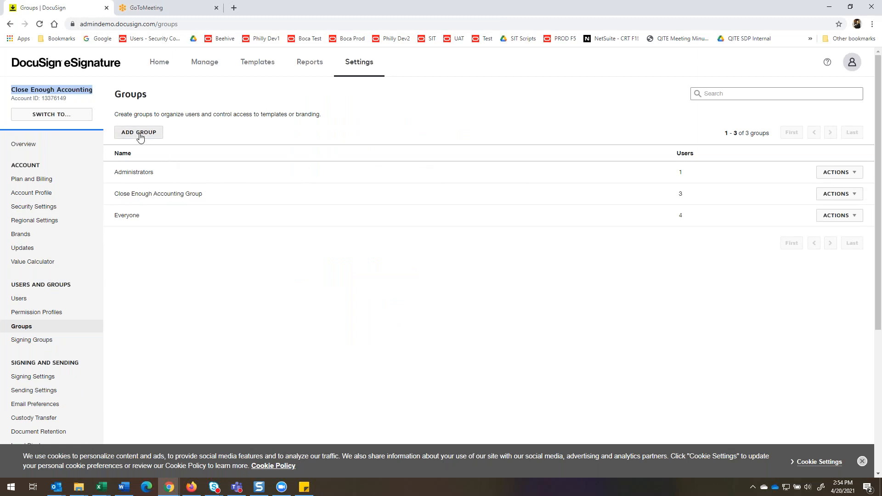
left_click(133, 195)
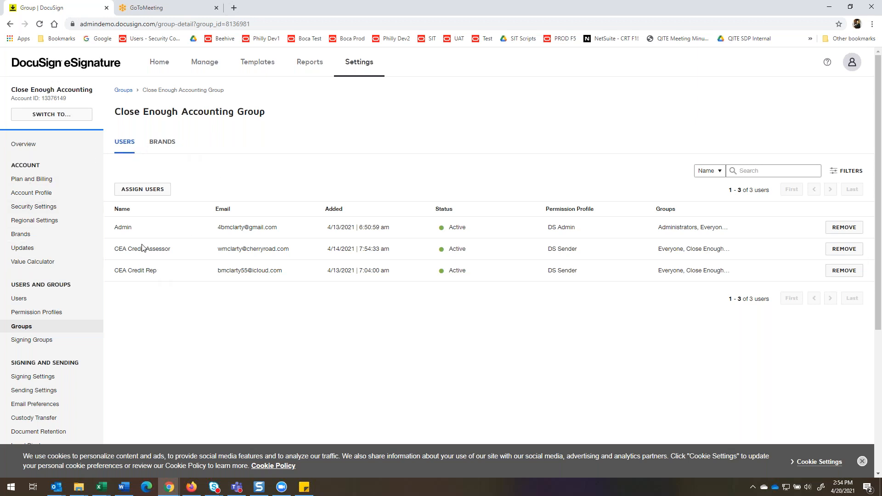
left_click(32, 298)
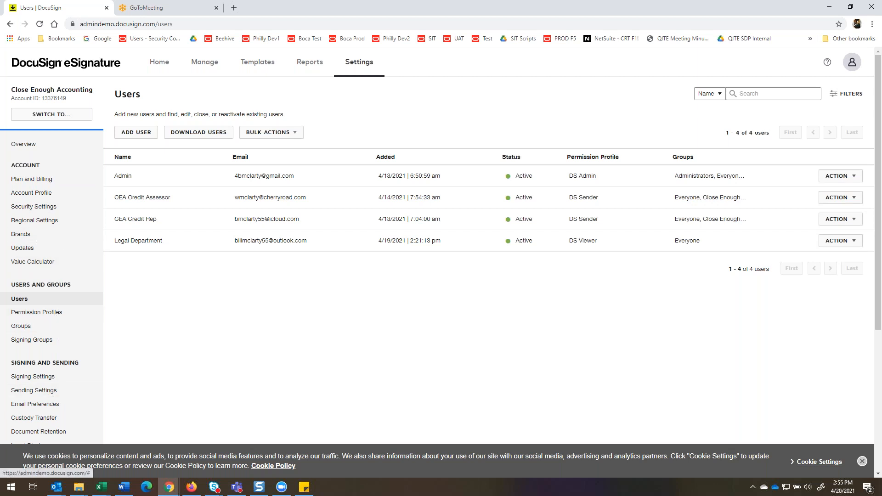
Review the account's Sending Settings, including fields and properties, document visibility, recipient roles, templates and document sources.
left_click(32, 390)
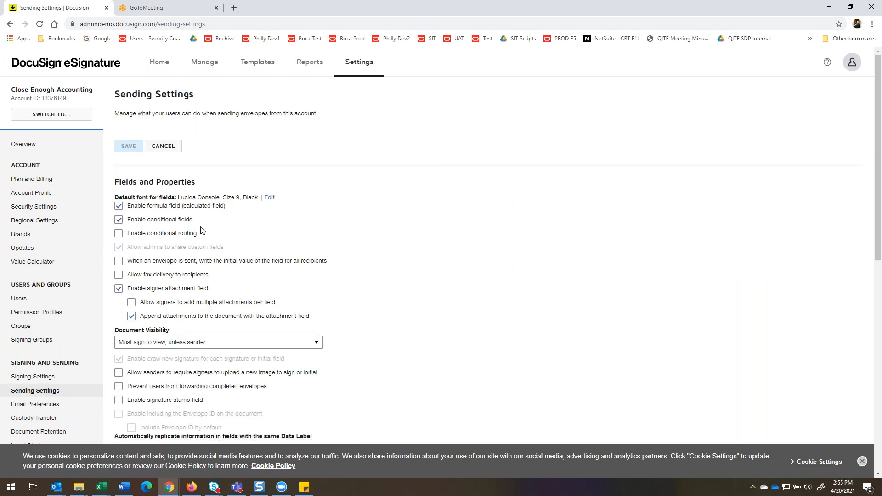
scroll(260, 188, "down", 3)
scroll(258, 188, "up", 1)
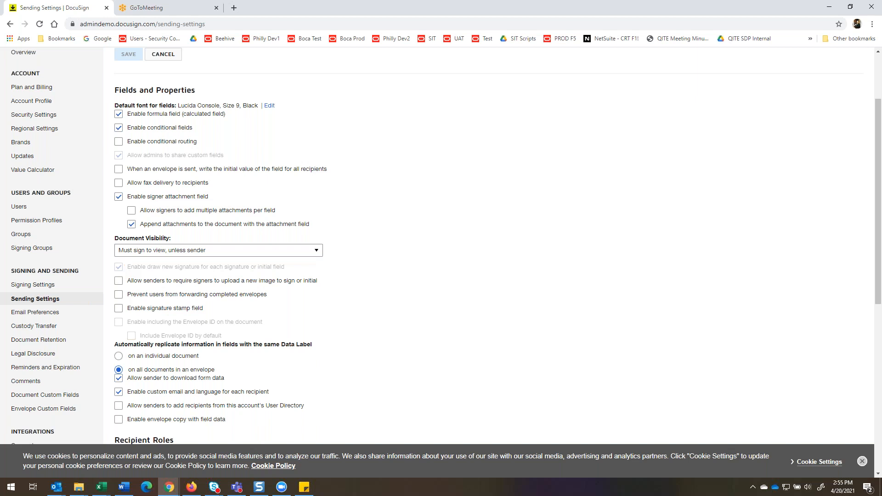
scroll(110, 236, "down", 1)
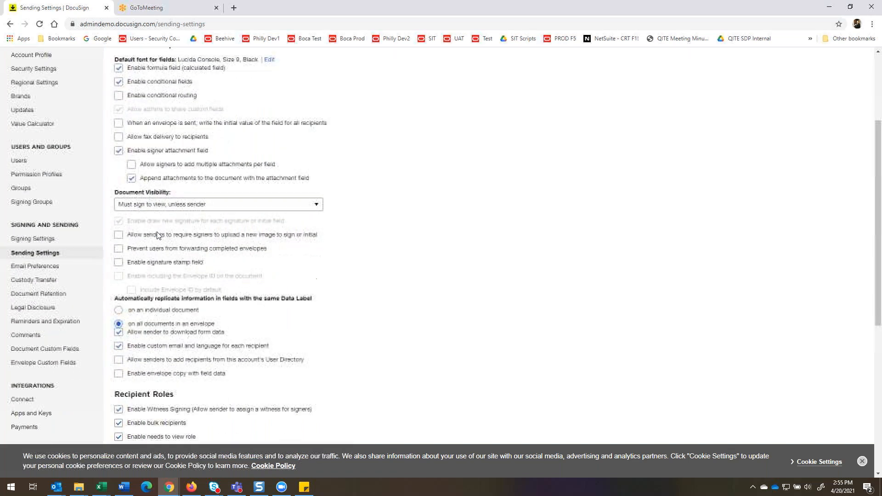
scroll(154, 242, "down", 1)
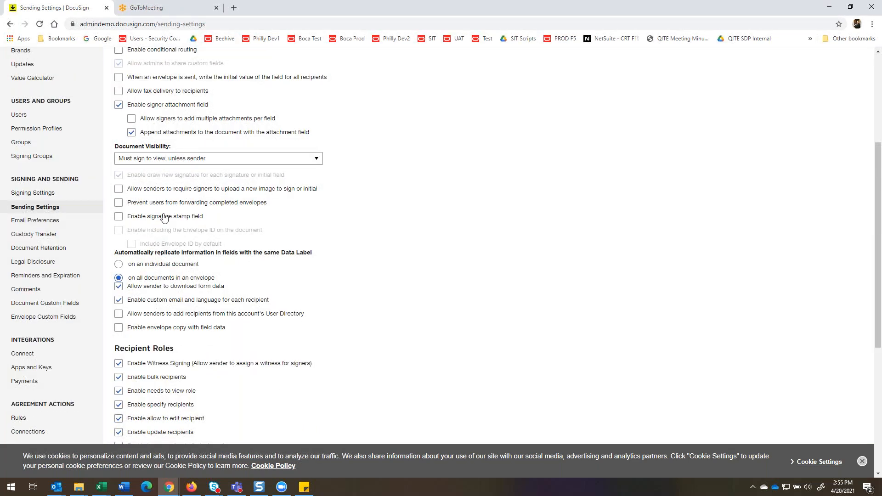
scroll(163, 239, "down", 2)
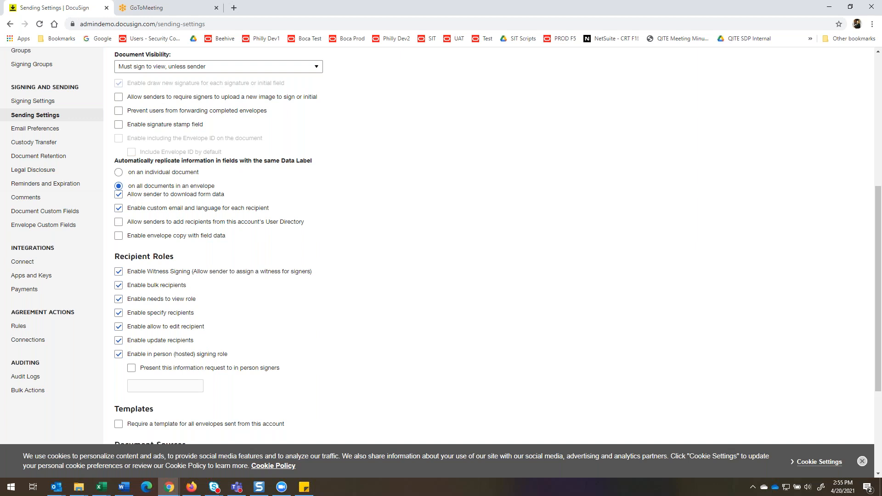
scroll(299, 240, "down", 2)
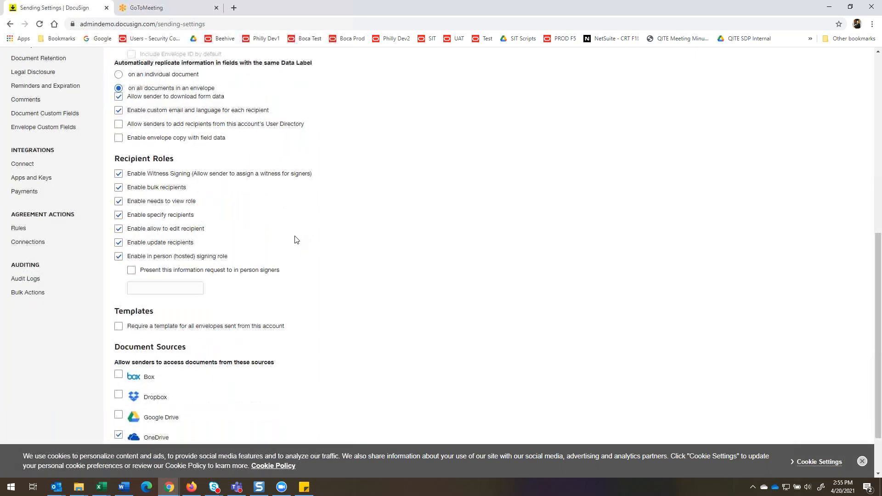
scroll(295, 239, "down", 2)
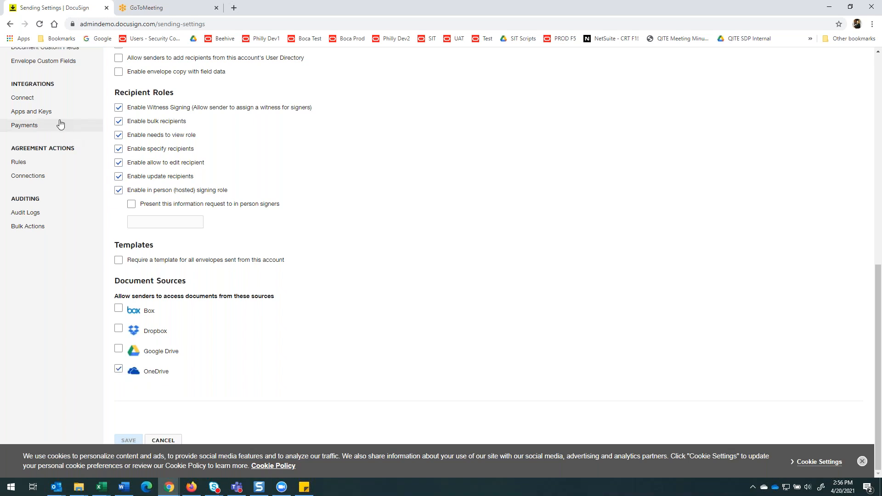
Open the CEA Joint Credit App to OneDrive Connect configuration and review its included data, publishing folder and associated users.
left_click(20, 102)
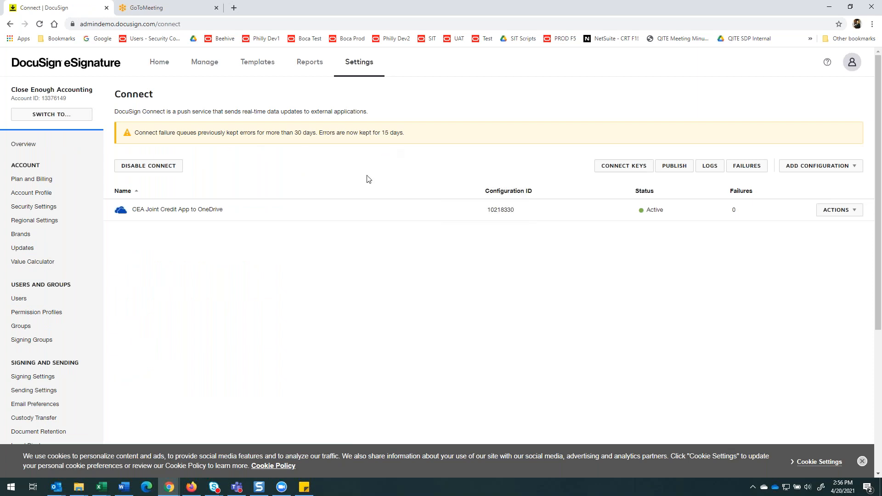
left_click(851, 210)
left_click(834, 230)
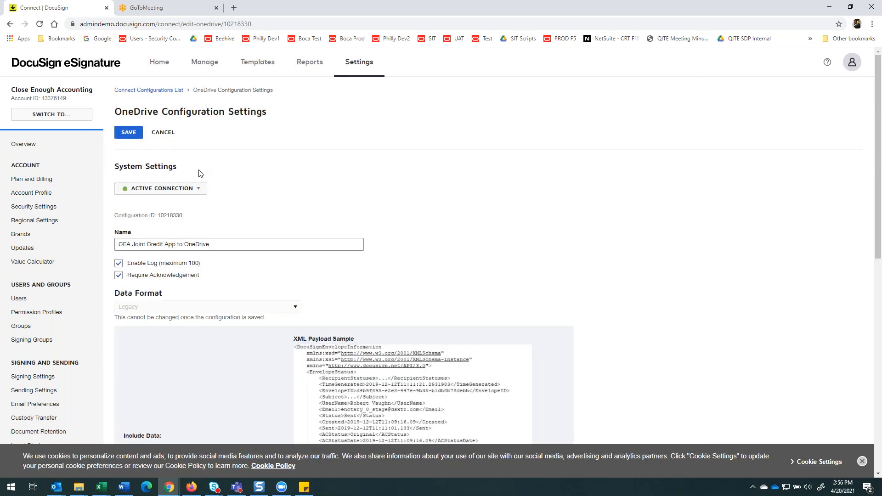
scroll(375, 154, "down", 2)
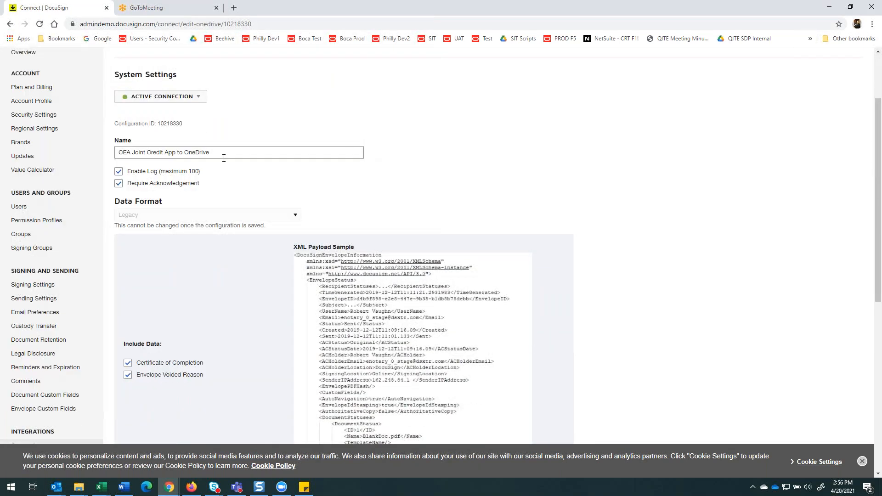
scroll(222, 157, "up", 1)
scroll(168, 190, "down", 1)
scroll(178, 209, "down", 3)
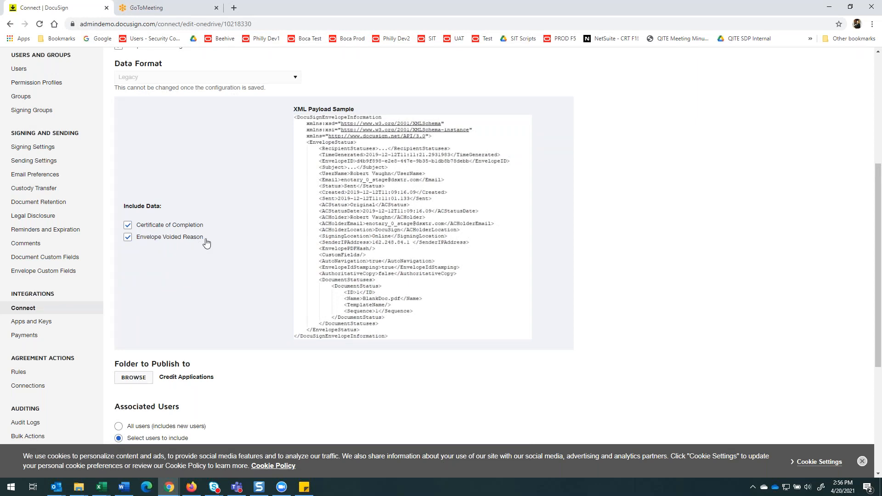
scroll(220, 242, "down", 2)
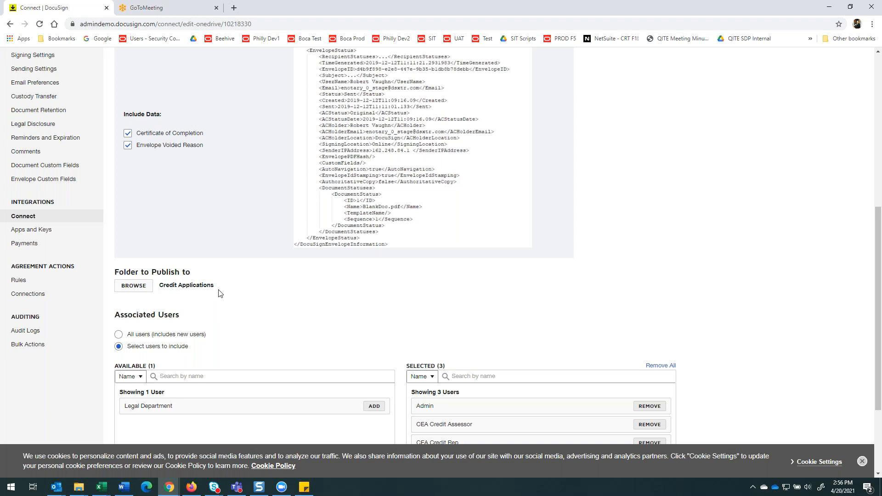
scroll(228, 296, "down", 2)
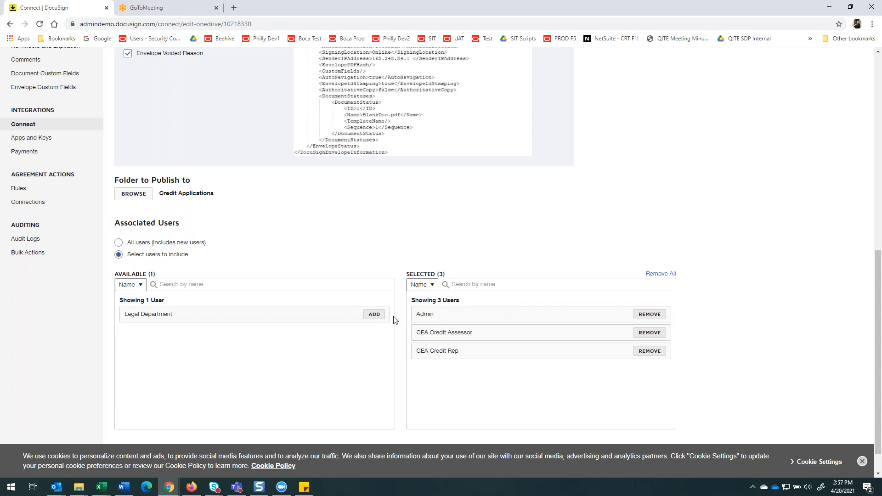
Add the Legal Department user to the OneDrive configuration's selected associated users.
mouse_move(447, 330)
left_click(374, 315)
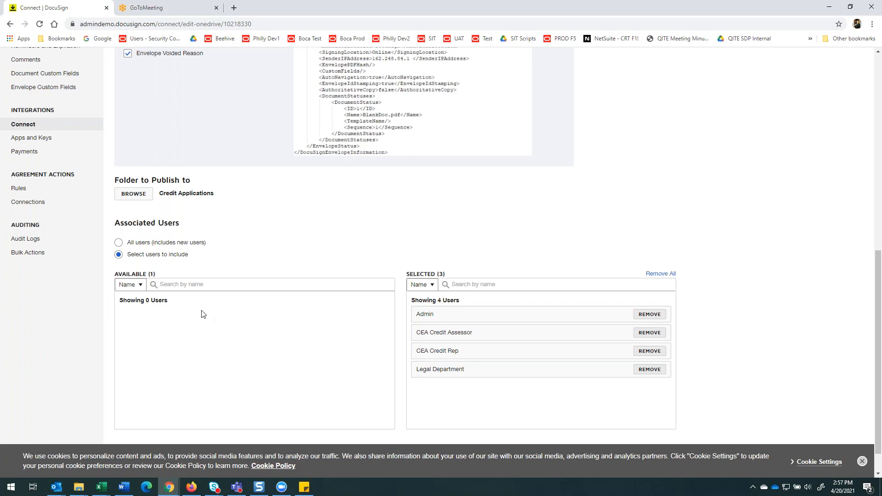
scroll(775, 272, "up", 5)
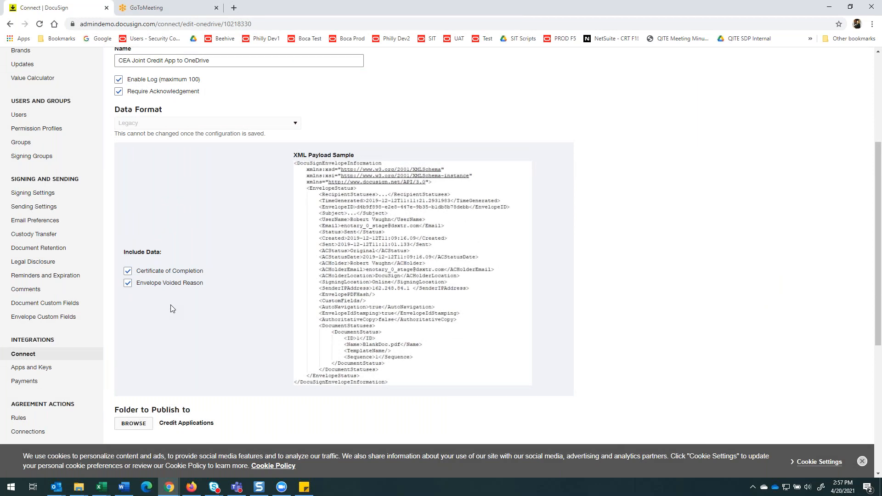
scroll(180, 235, "up", 3)
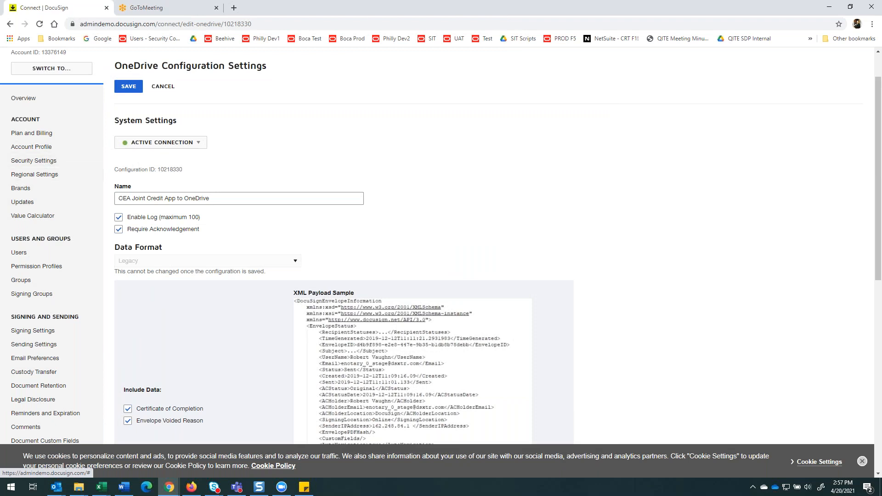
Open the Close Enough Accounting Logo signing brand for editing and review its info and recipient customization.
left_click(69, 189)
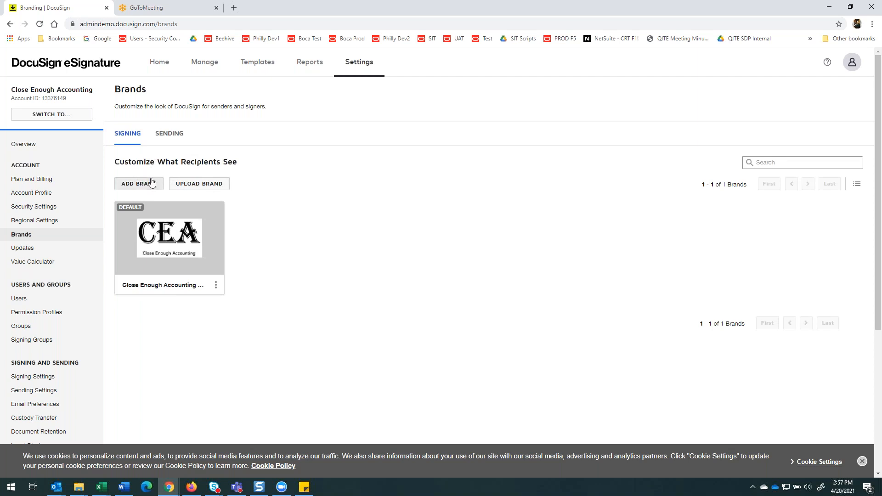
mouse_move(190, 241)
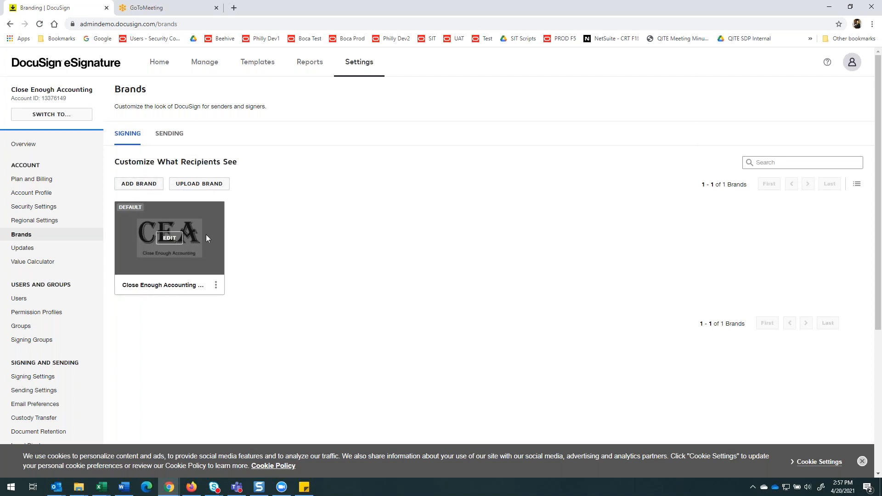
left_click(169, 239)
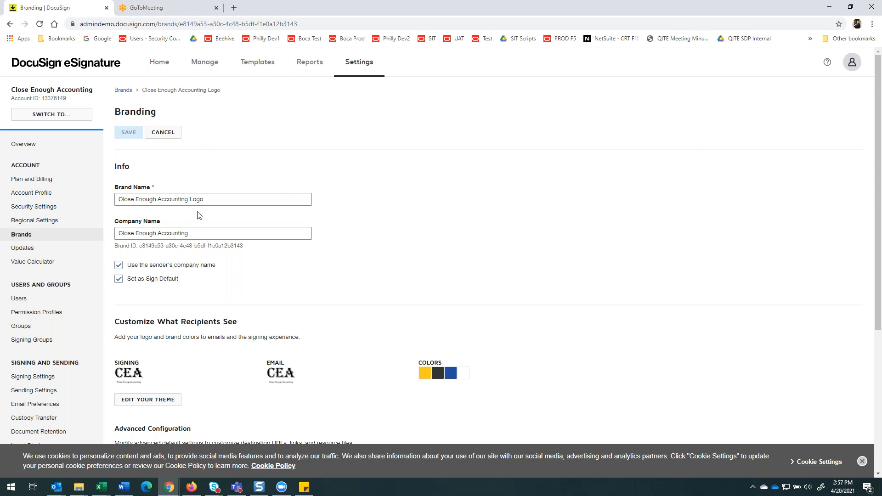
scroll(234, 269, "down", 1)
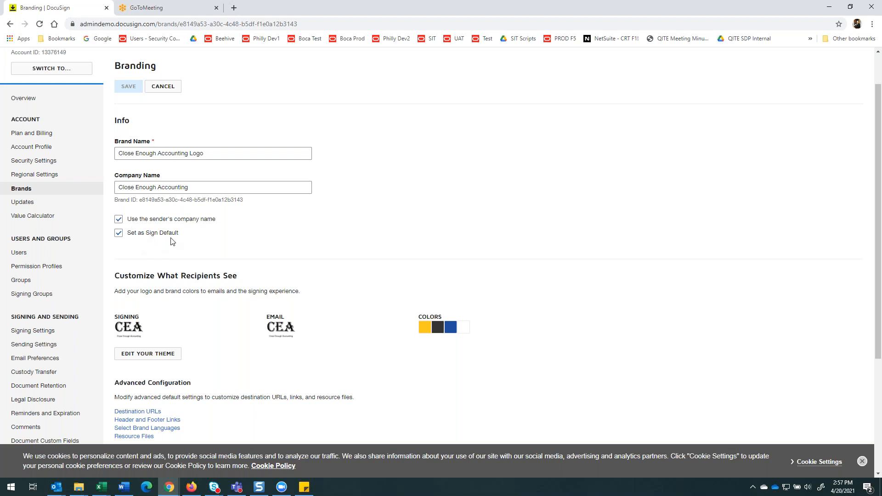
scroll(199, 242, "down", 3)
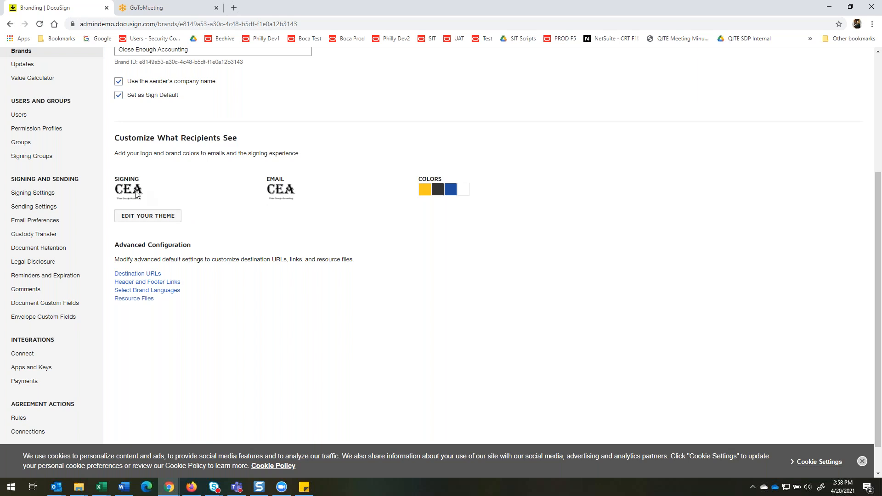
Shift the hue of the Header Background color slightly in the brand's signing and email theme, and save the theme.
left_click(143, 213)
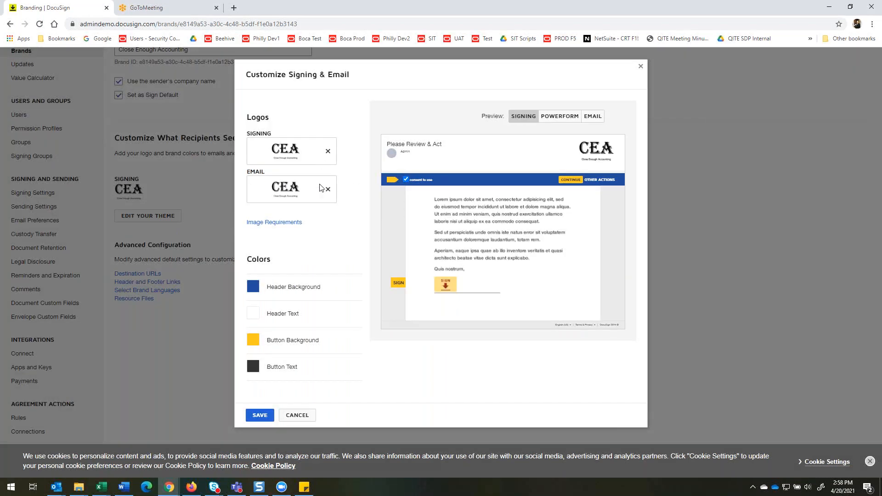
left_click(253, 286)
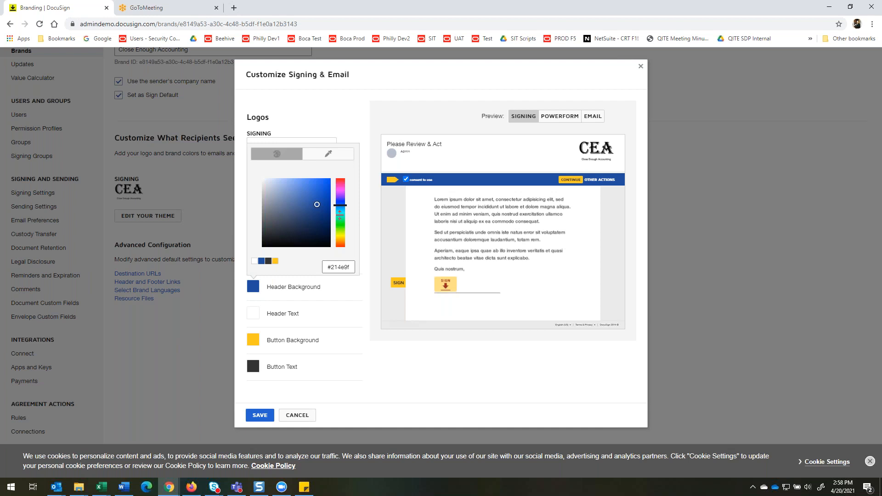
mouse_move(340, 205)
left_mouse_down()
mouse_move(340, 217)
mouse_move(339, 206)
left_mouse_up()
left_click(260, 415)
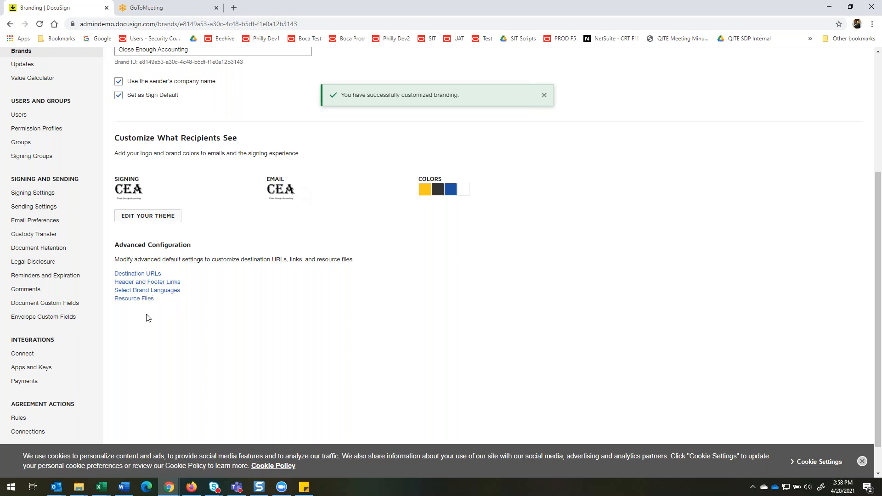
scroll(234, 198, "down", 1)
scroll(240, 194, "up", 4)
scroll(34, 230, "down", 3)
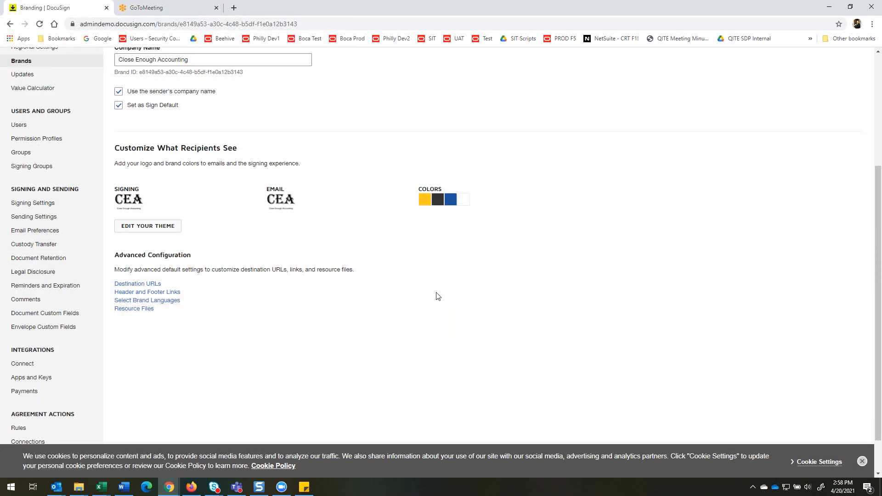
scroll(496, 292, "up", 4)
scroll(514, 293, "down", 6)
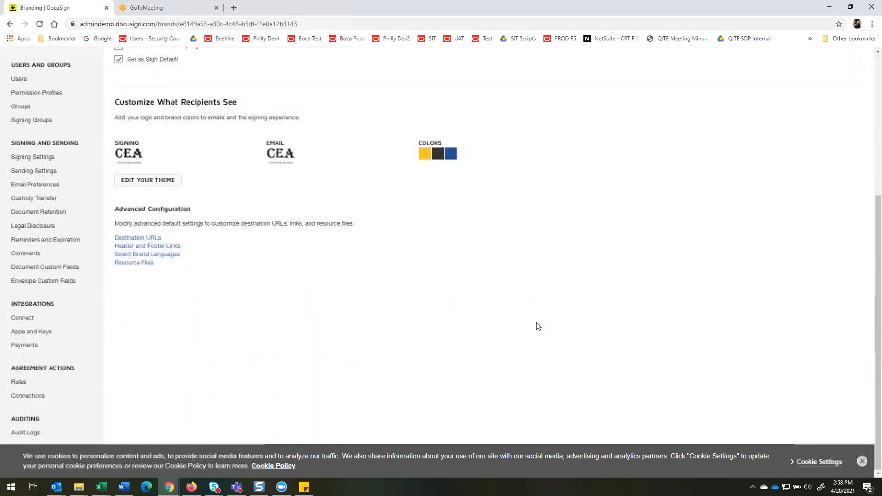
scroll(537, 328, "up", 6)
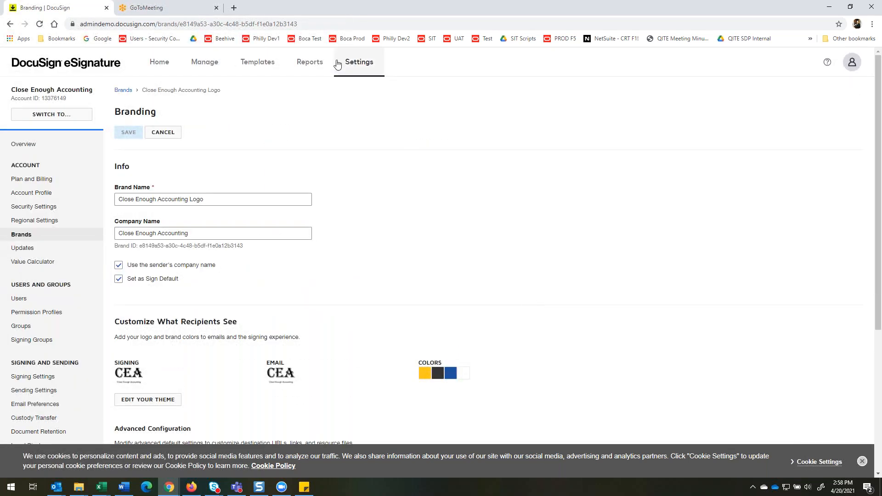
Open the Joint Credit Application template for editing from My Templates.
left_click(252, 63)
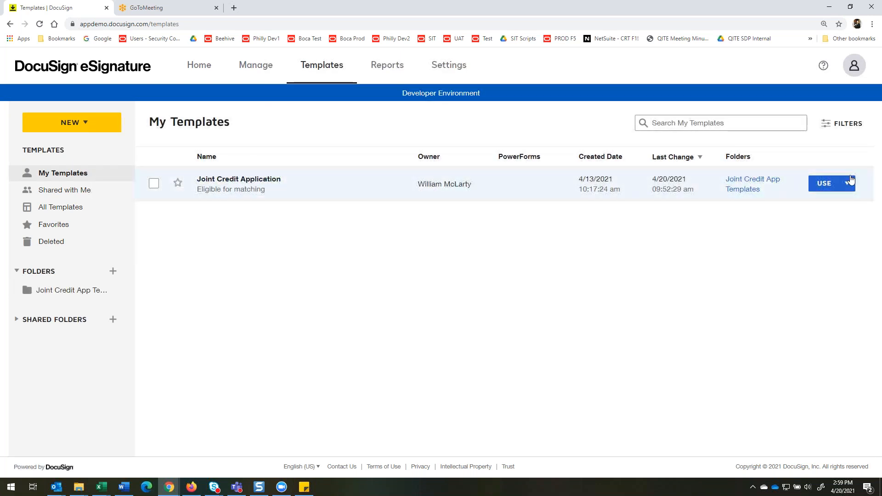
left_click(847, 184)
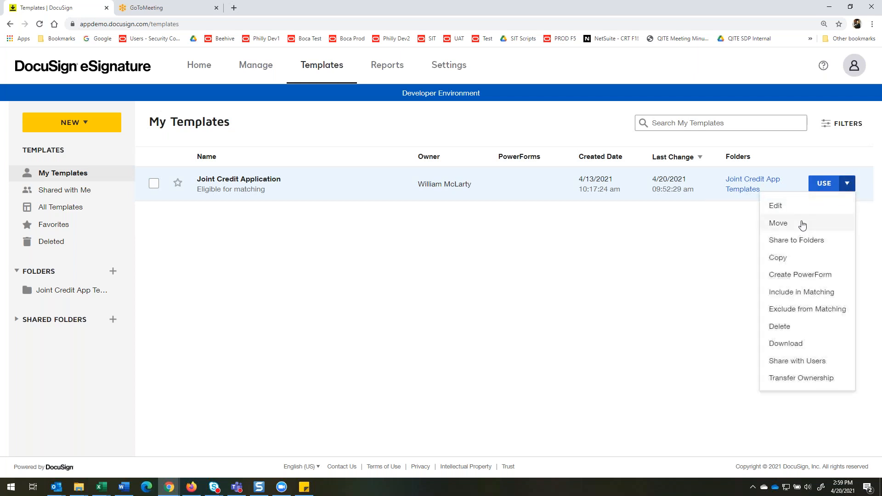
left_click(781, 212)
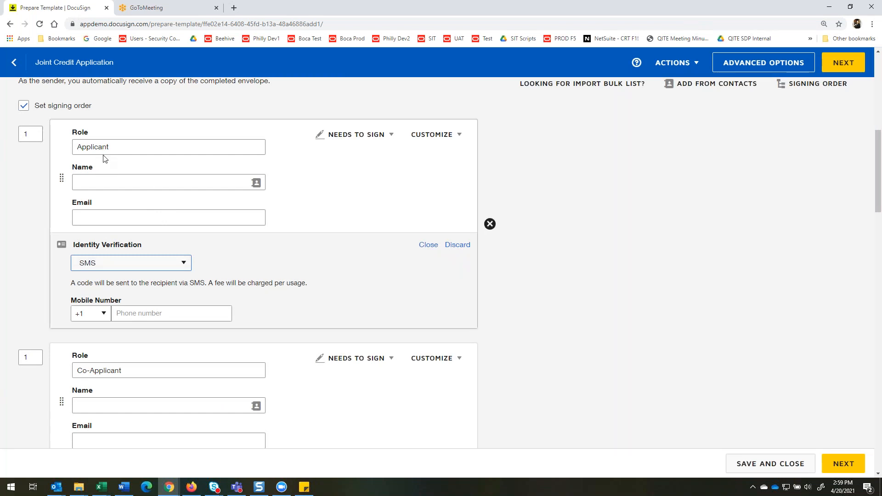
Review the Applicant and Co-Applicant roles, and check the Applicant's customization options and available recipient actions.
left_click_drag(114, 147, 74, 146)
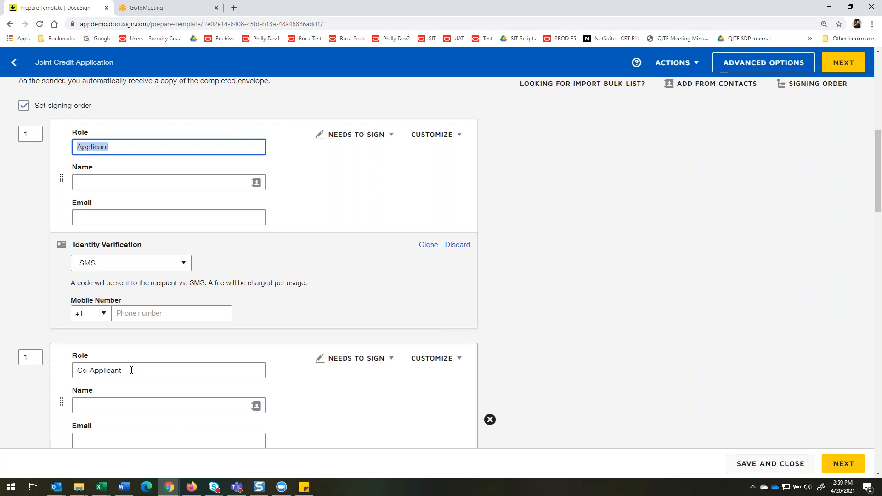
left_click_drag(134, 371, 62, 372)
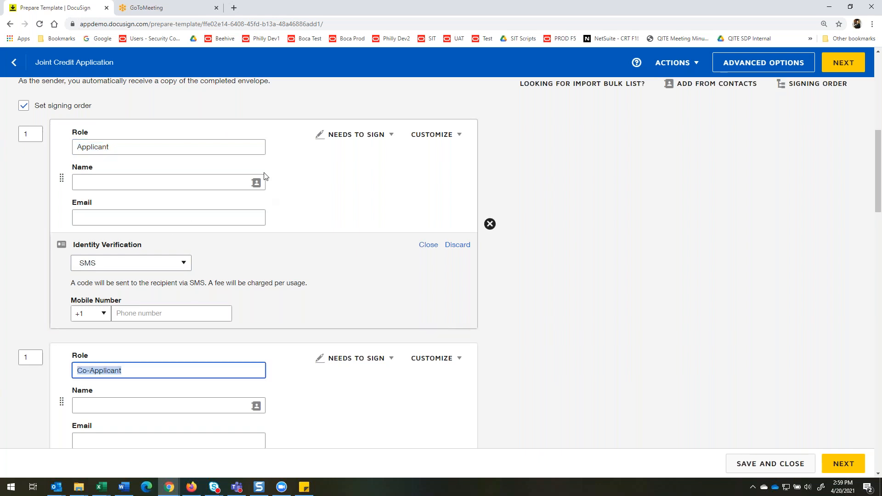
scroll(273, 190, "down", 1)
scroll(272, 189, "up", 1)
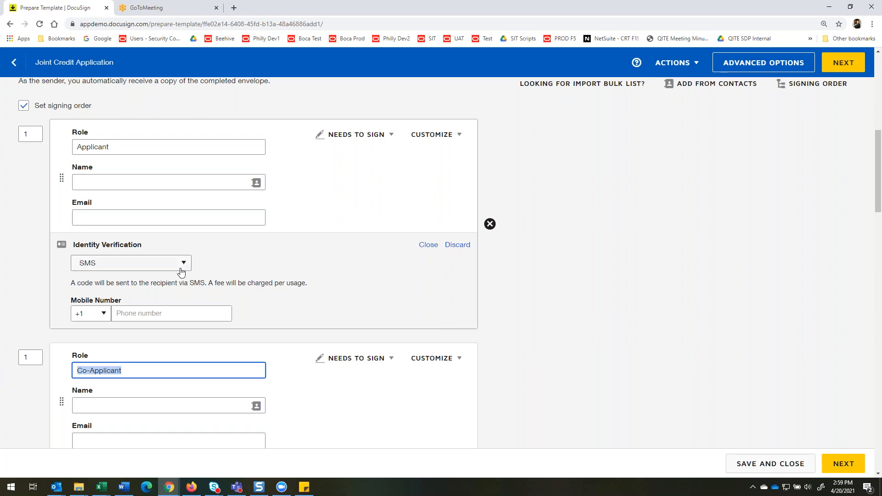
left_click(458, 135)
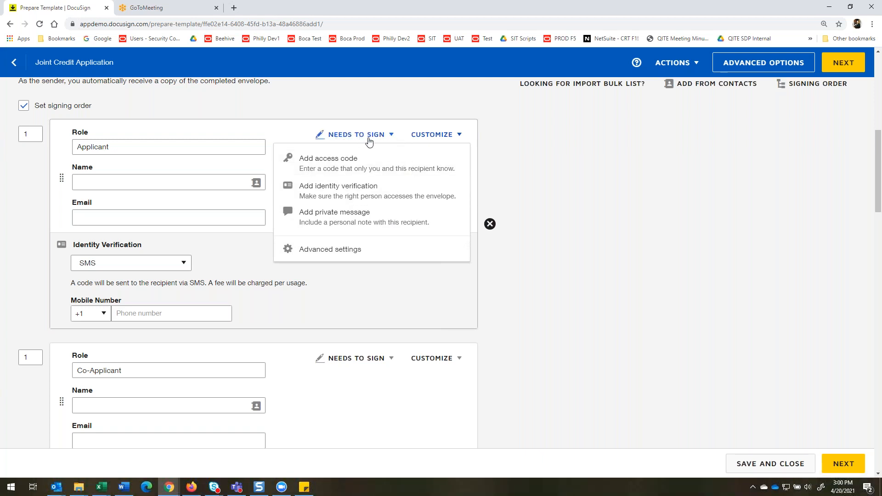
left_click(309, 136)
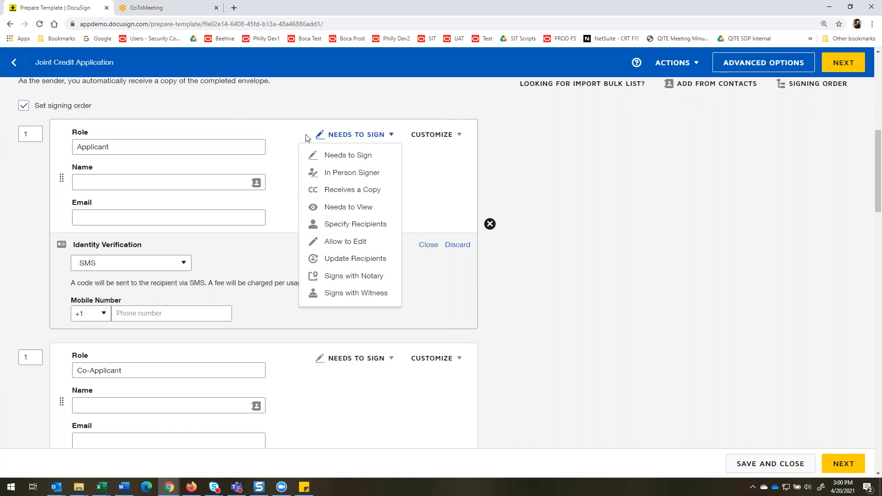
left_click(298, 136)
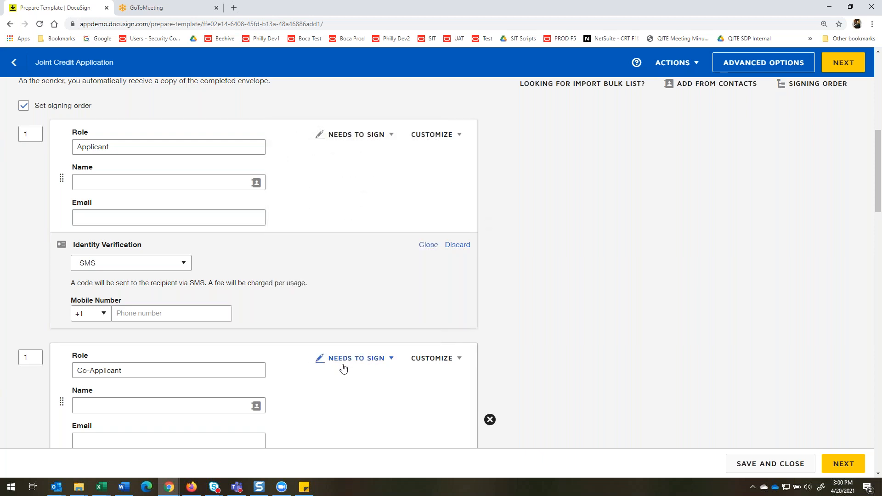
Check the Co-Applicant's customization options and open that recipient's advanced settings to review the recipient modification restrictions.
scroll(340, 366, "down", 3)
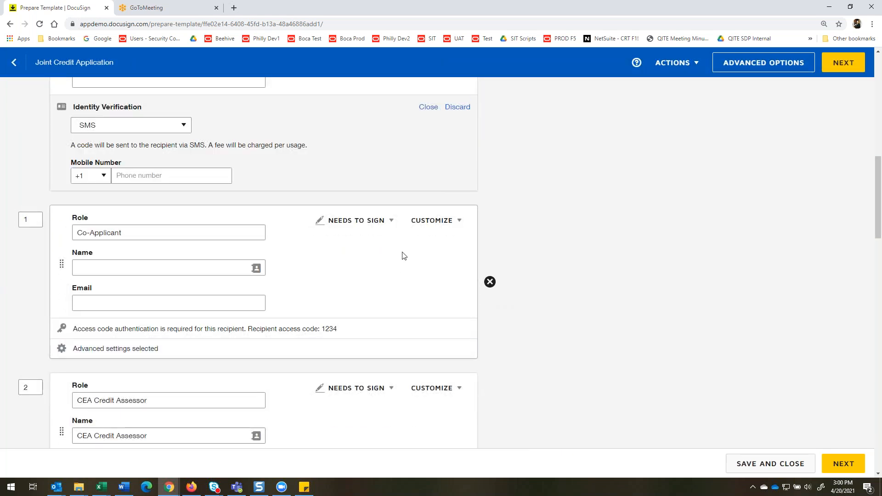
left_click(461, 224)
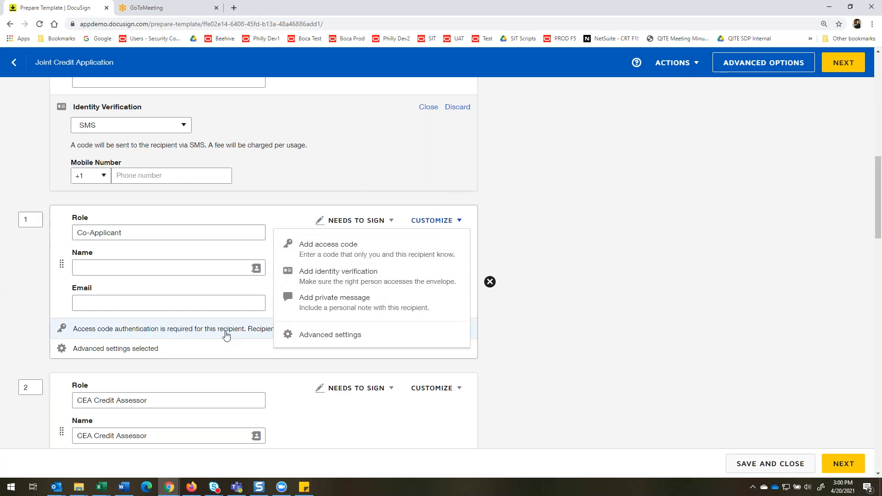
left_click(252, 350)
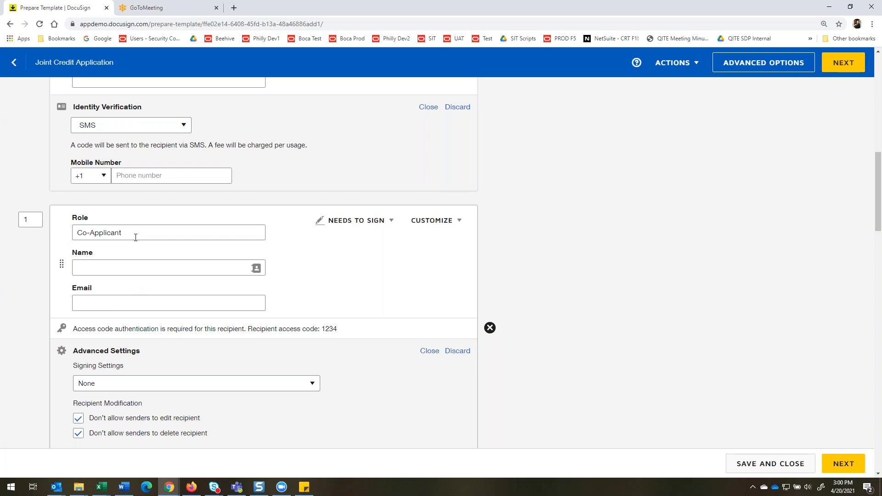
scroll(90, 407, "down", 2)
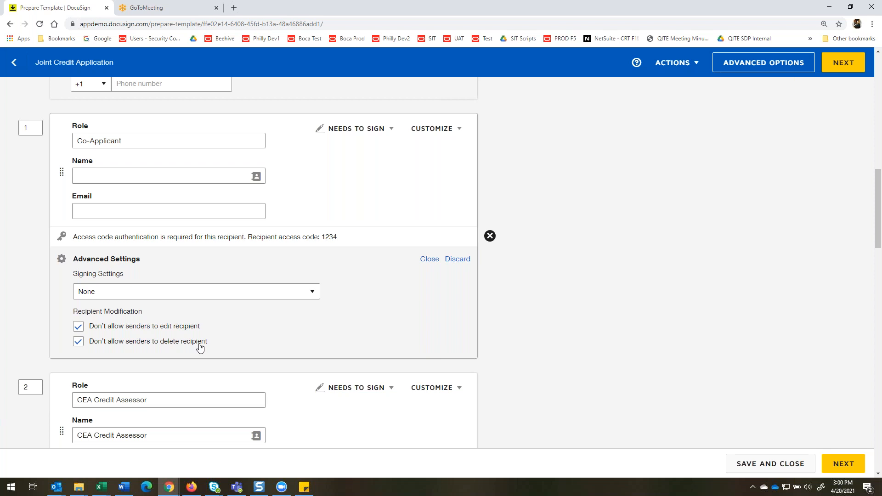
Review the CEA Credit Assessor recipient and its advanced settings, closing the settings when finished.
scroll(341, 342, "down", 2)
scroll(341, 340, "down", 2)
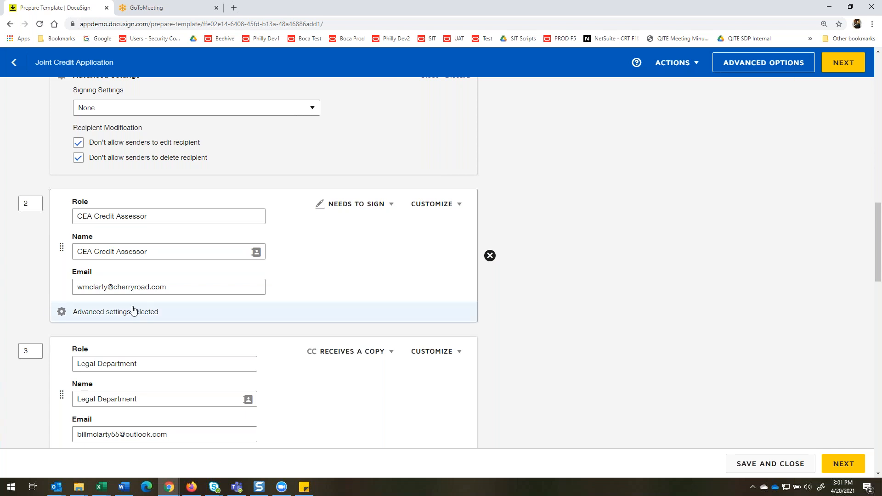
scroll(134, 311, "up", 1)
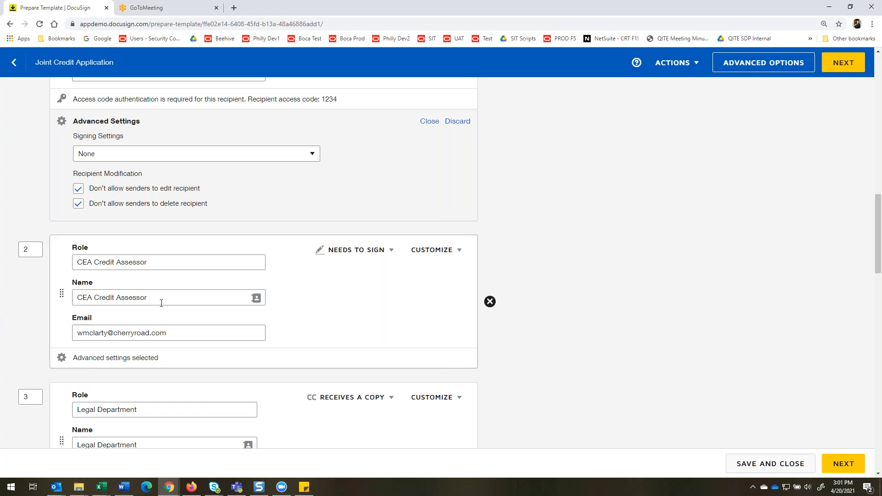
scroll(161, 303, "down", 2)
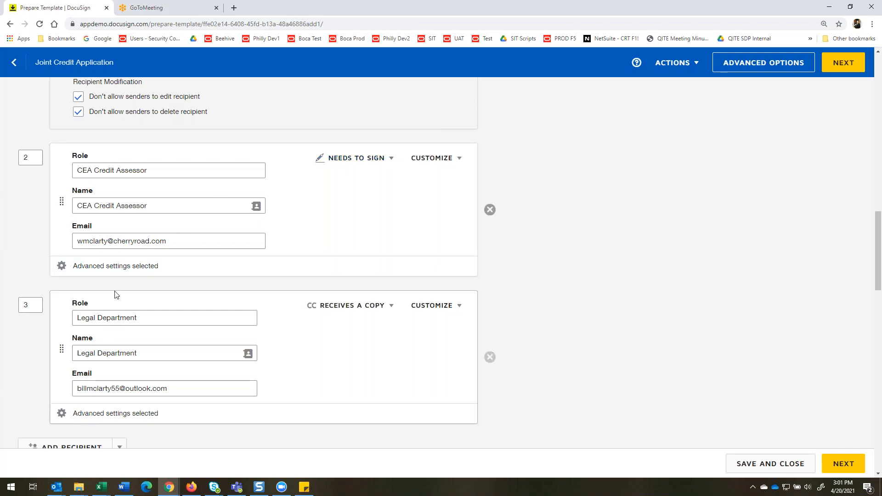
left_click(110, 272)
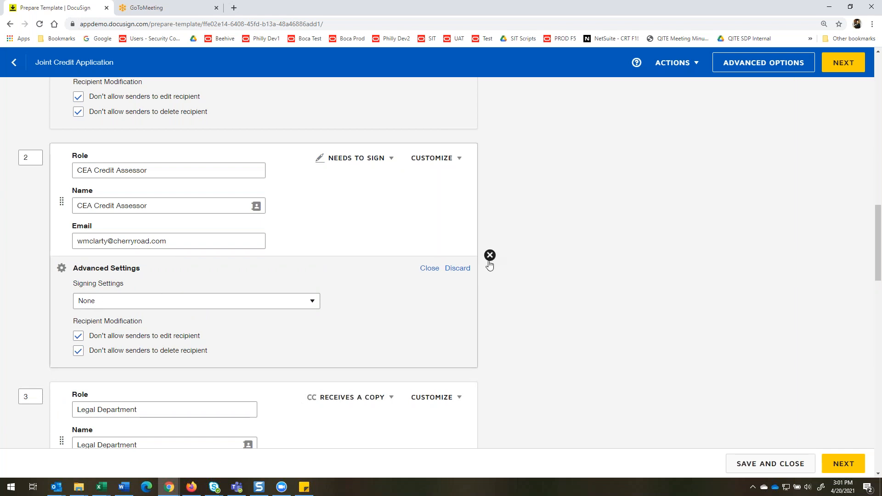
left_click(429, 268)
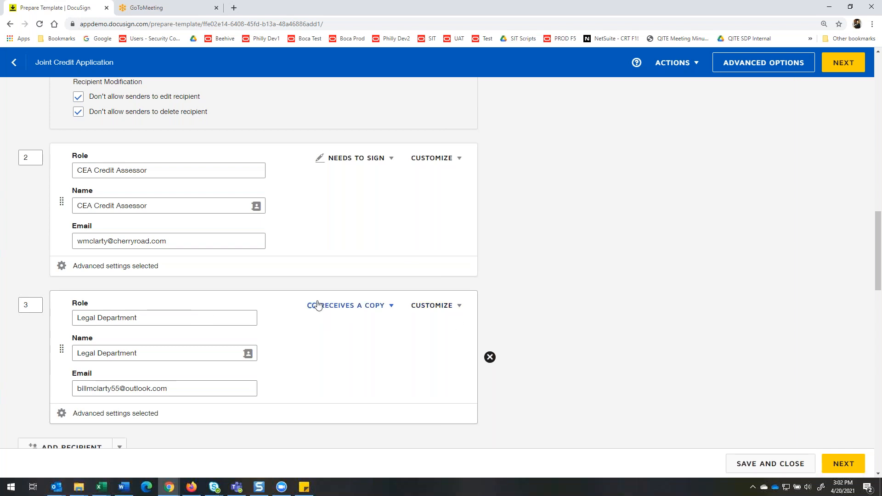
Look through the available recipient actions for the Legal Department, and return to the template's documents.
left_click(389, 308)
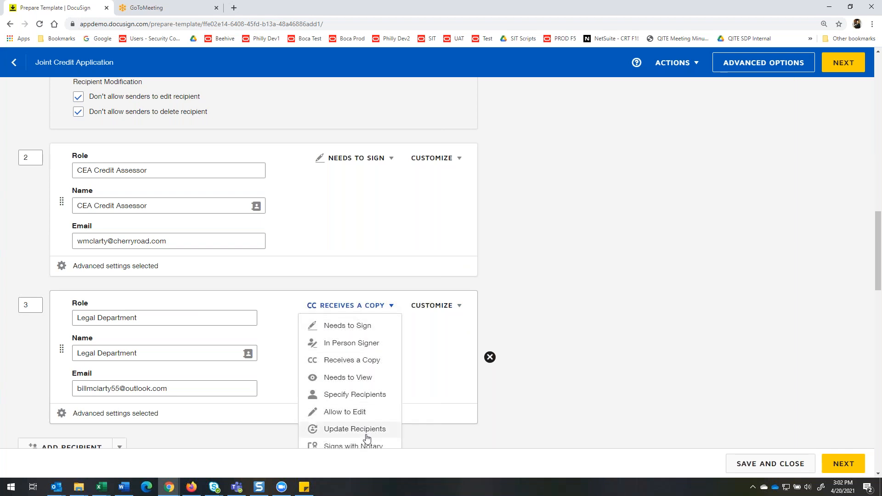
scroll(373, 443, "down", 1)
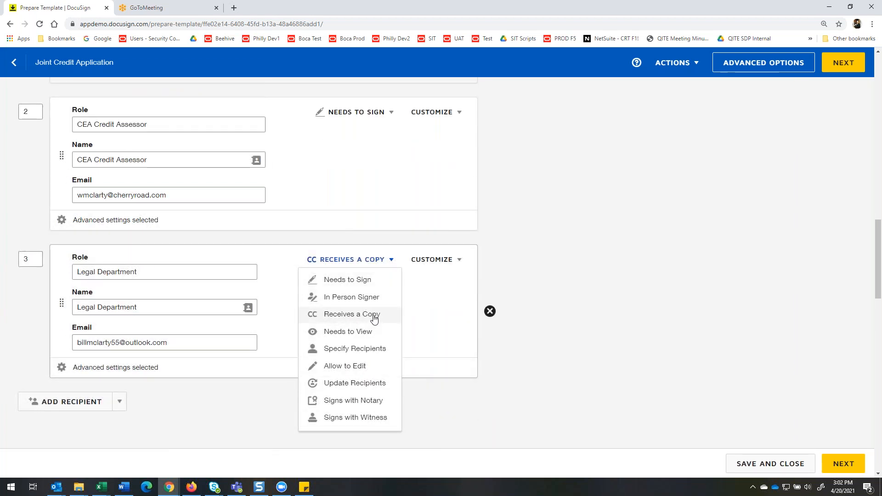
left_click(462, 318)
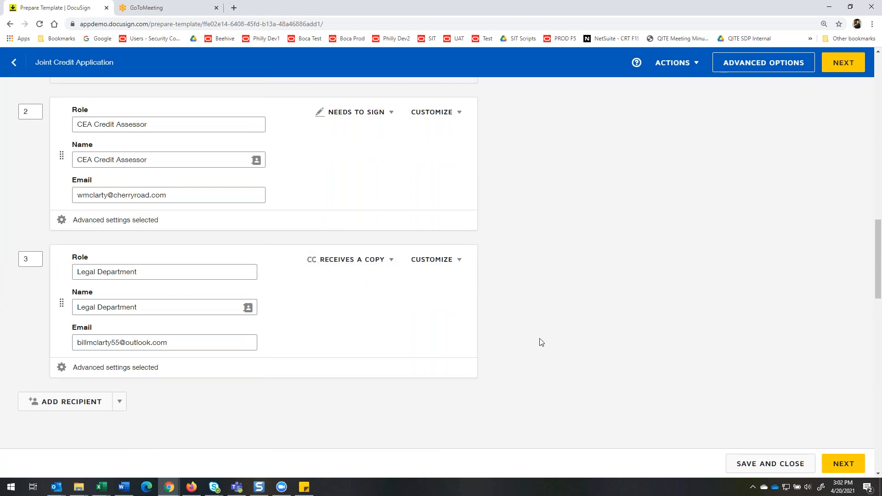
scroll(526, 350, "up", 20)
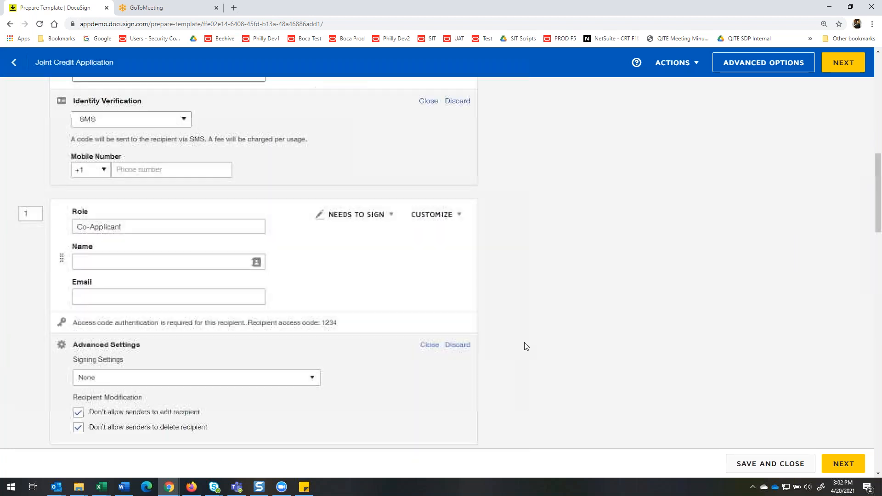
scroll(646, 276, "up", 6)
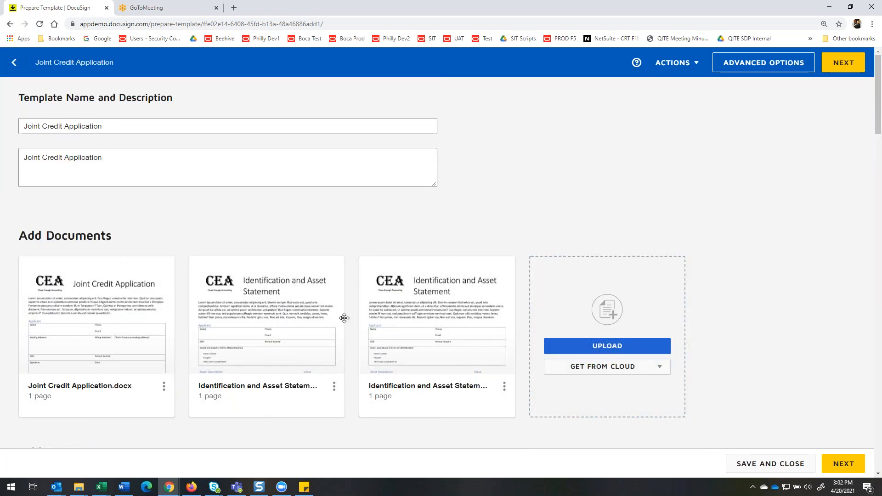
Review the Applicant's custom email, examining the user name merge field in the subject and the full message text.
scroll(392, 299, "down", 12)
scroll(392, 302, "down", 15)
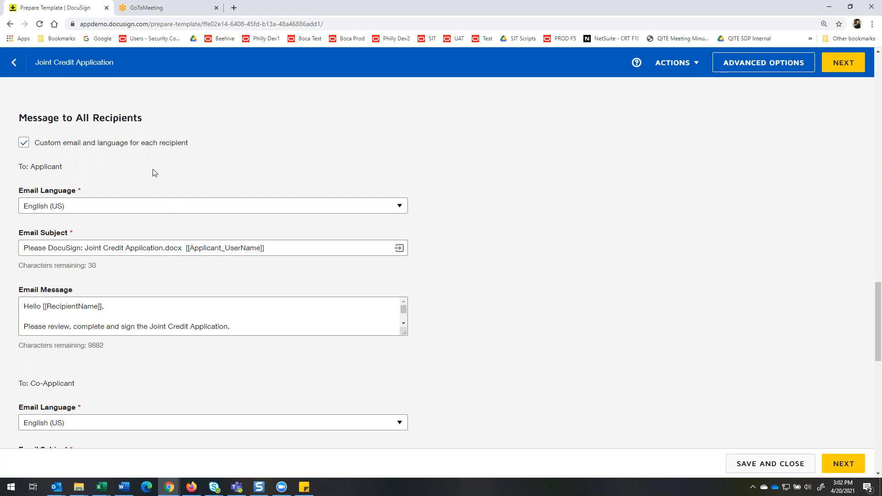
scroll(154, 173, "down", 1)
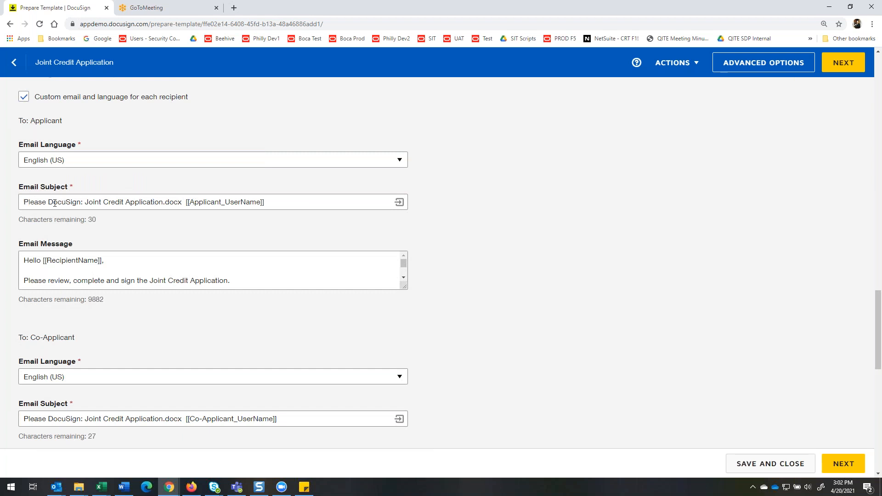
left_click_drag(185, 202, 277, 202)
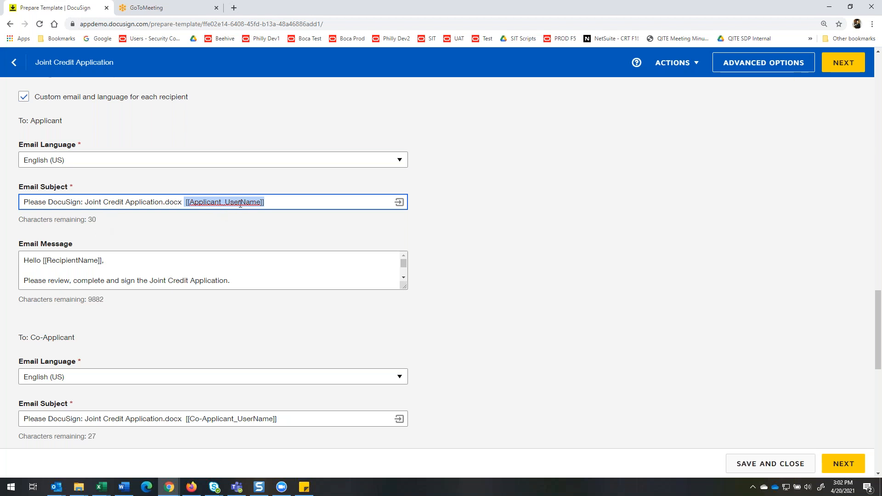
scroll(159, 248, "down", 1)
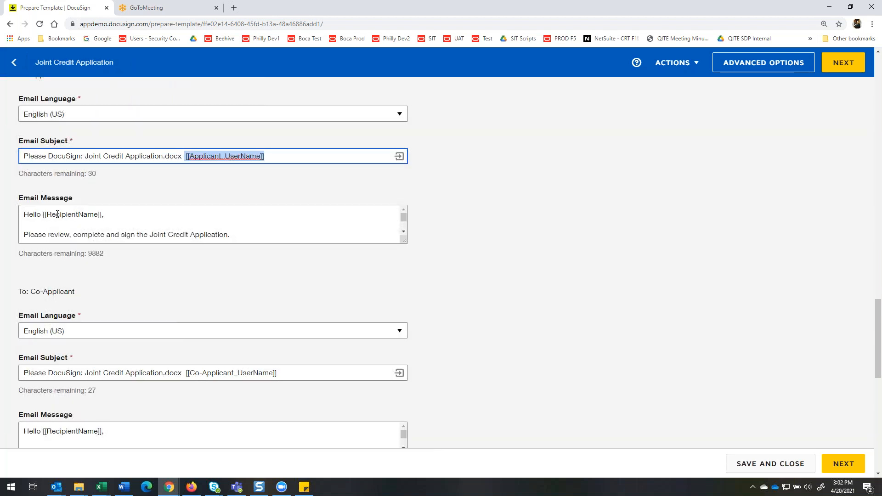
left_click_drag(43, 214, 105, 215)
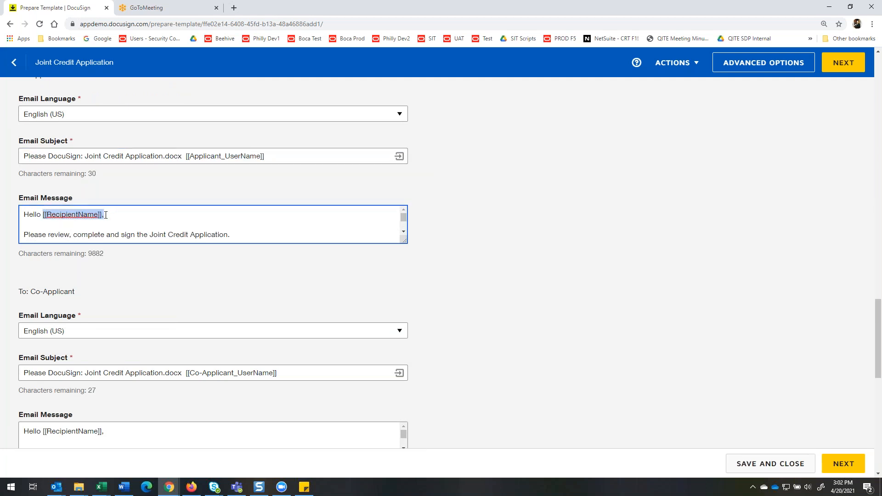
left_click(404, 231)
left_click(404, 232)
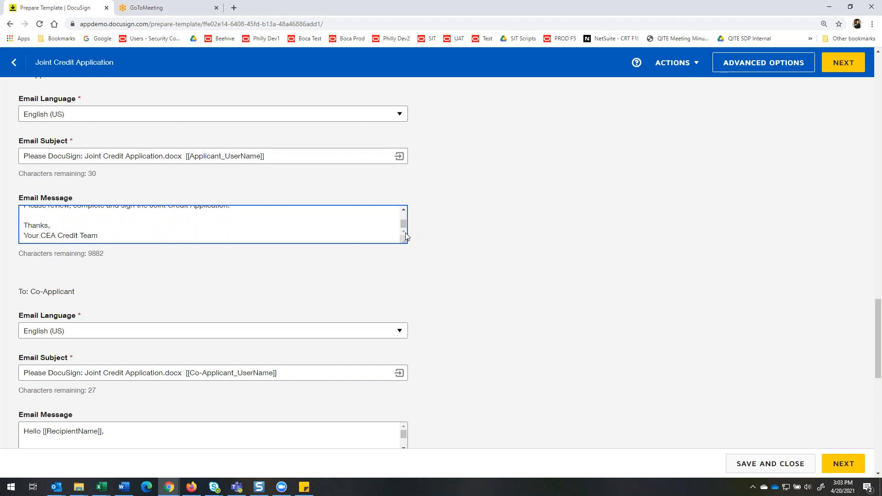
Review the Co-Applicant's custom email, examining the merge field in the subject and the full message.
scroll(136, 279, "down", 3)
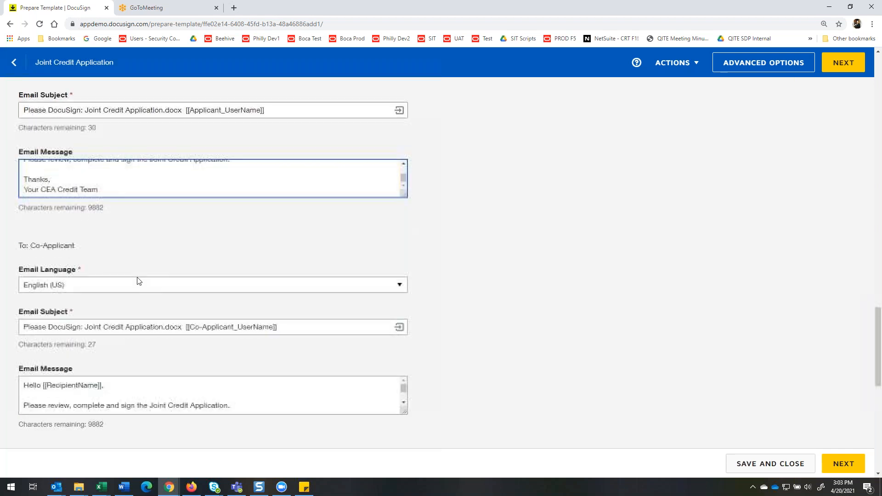
scroll(129, 273, "down", 2)
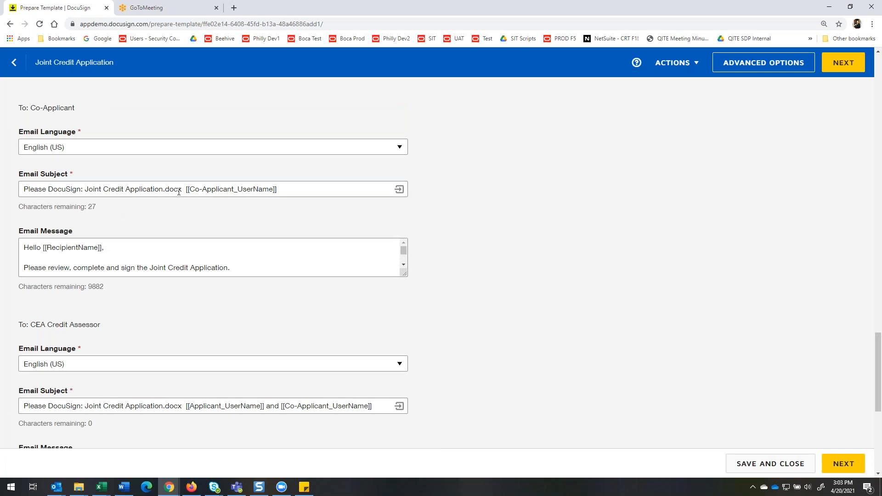
left_click_drag(187, 189, 288, 188)
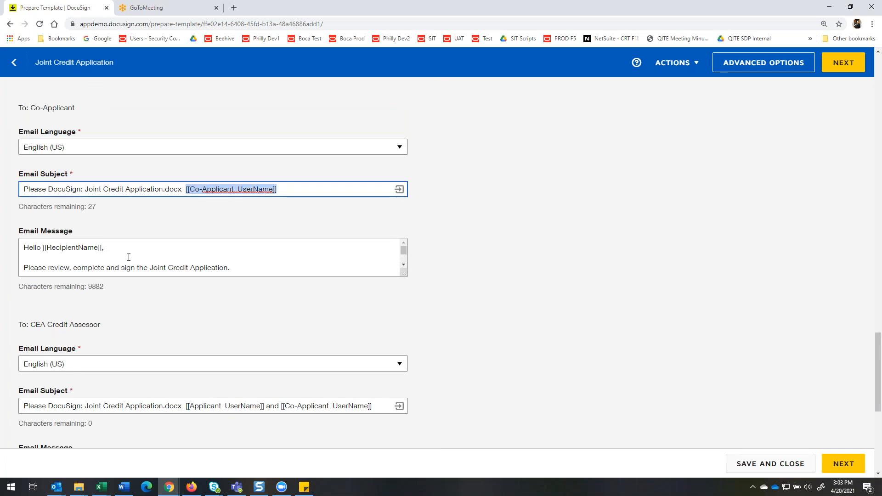
scroll(130, 257, "down", 2)
scroll(130, 257, "up", 2)
scroll(131, 258, "down", 2)
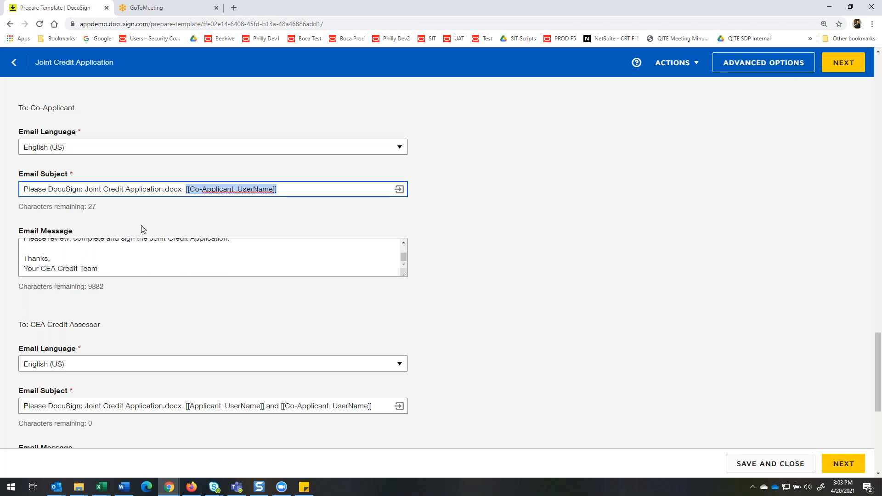
Review the CEA Credit Assessor's custom email, examining the merge fields in the subject and the message greeting.
scroll(140, 206, "down", 2)
scroll(140, 220, "down", 3)
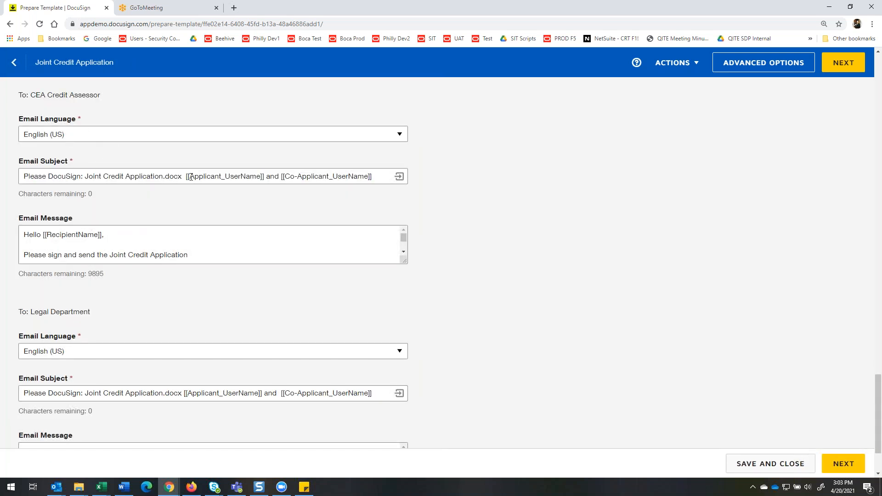
left_click_drag(187, 176, 389, 179)
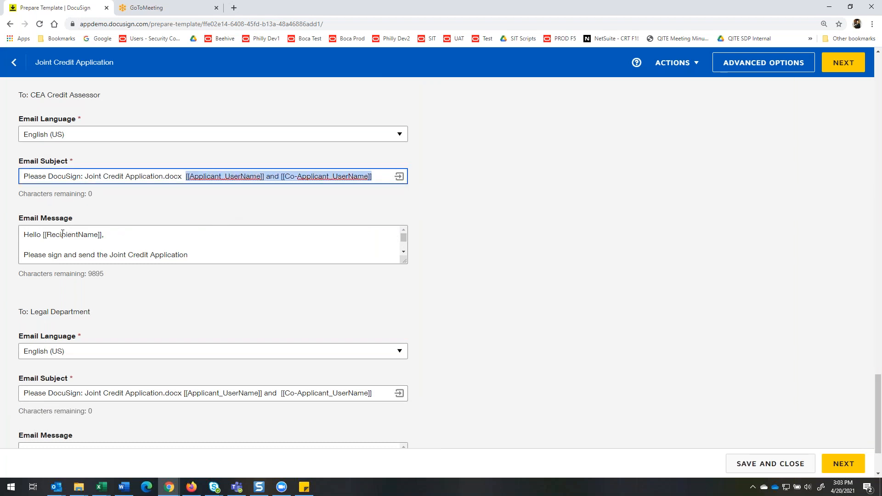
left_click_drag(44, 234, 100, 235)
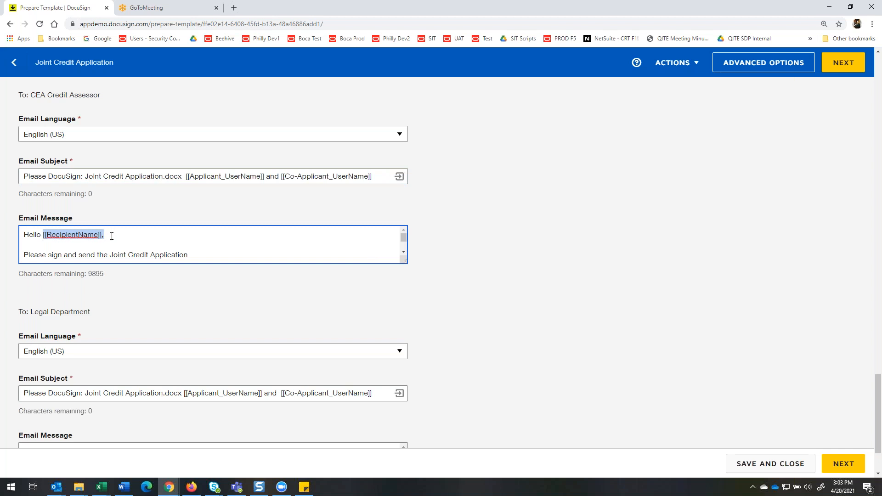
scroll(179, 239, "down", 1)
scroll(186, 238, "up", 1)
scroll(296, 251, "down", 1)
Review the Legal Department's custom email, examining the merge fields in the subject and the full message text.
scroll(269, 292, "down", 2)
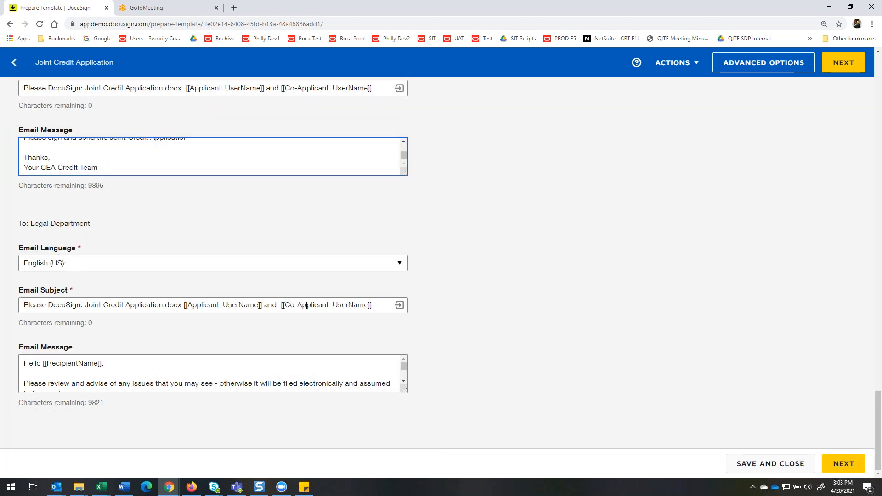
left_click_drag(183, 306, 379, 305)
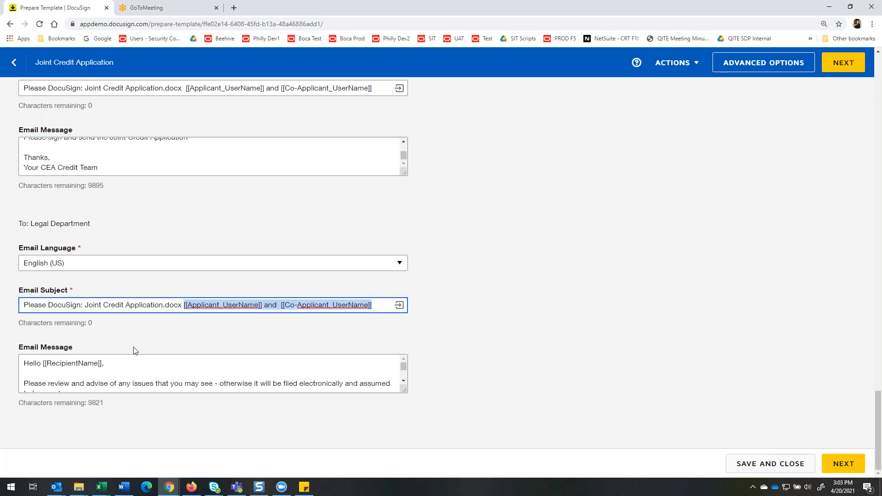
left_click(404, 382)
left_click(404, 382)
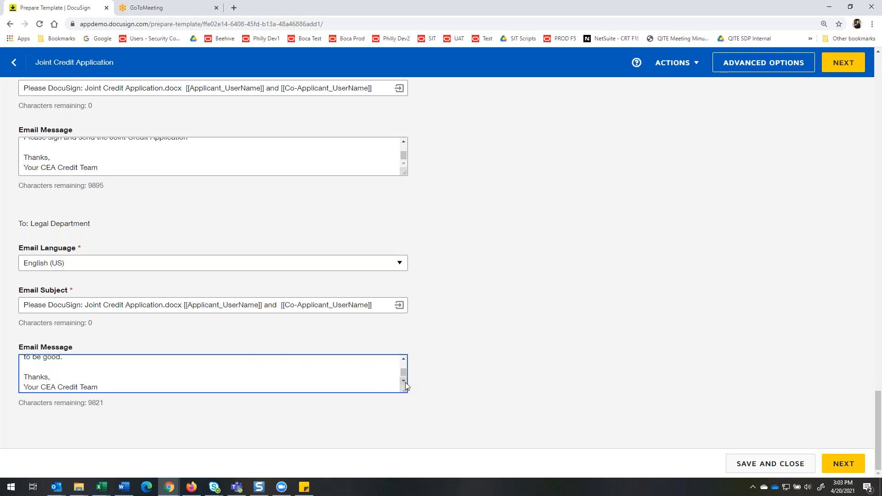
left_click(404, 358)
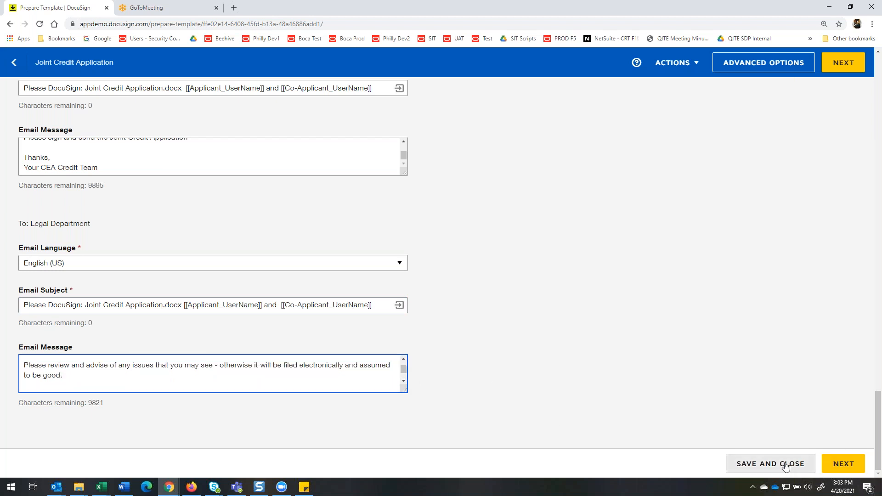
Proceed to the template's field placement stage and look over the fields in the document's Applicant section.
left_click(839, 464)
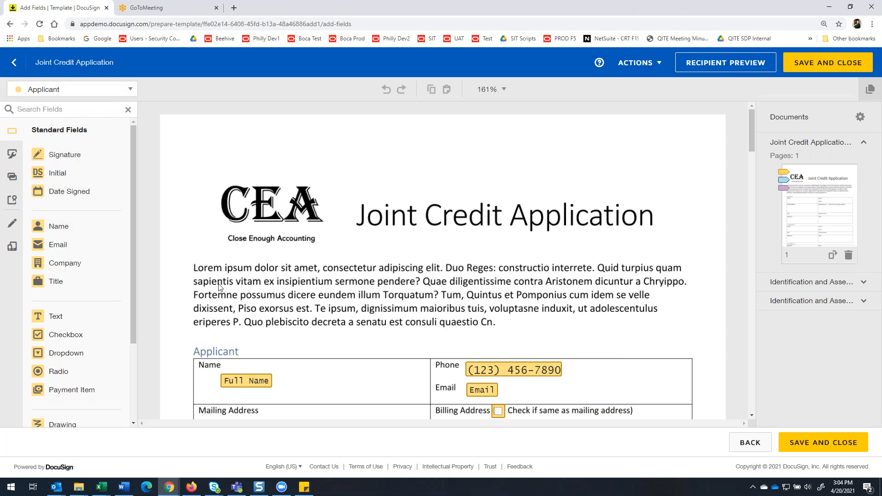
scroll(219, 285, "down", 2)
scroll(218, 283, "down", 2)
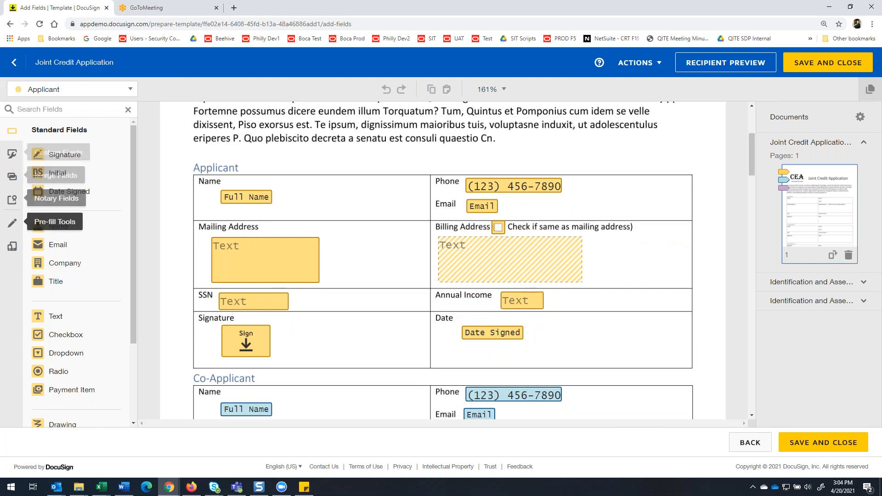
left_click(59, 227)
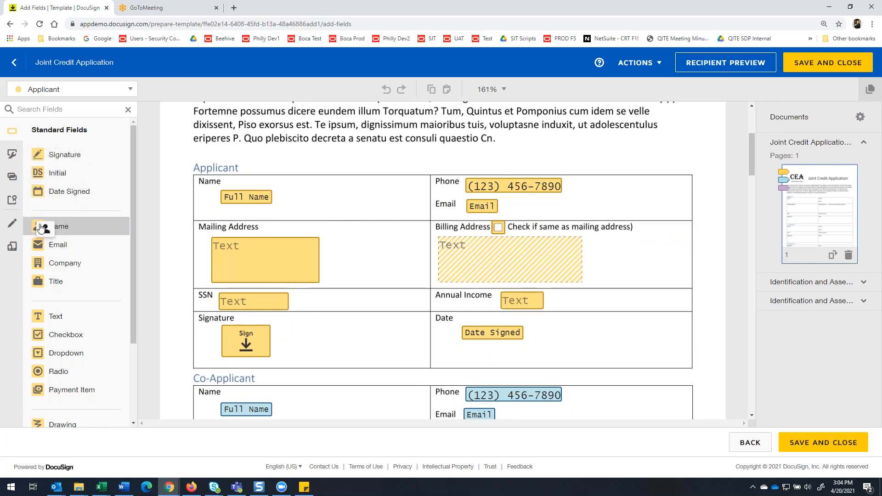
key("Escape")
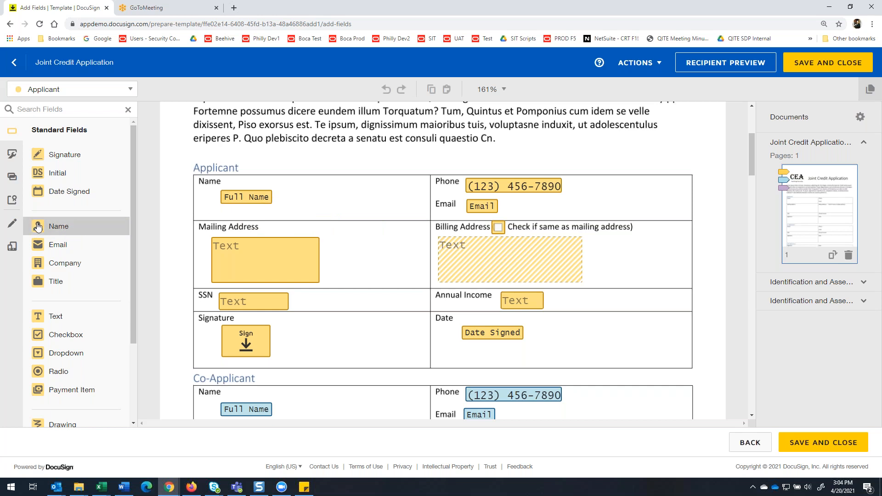
left_click(113, 231)
key("Escape")
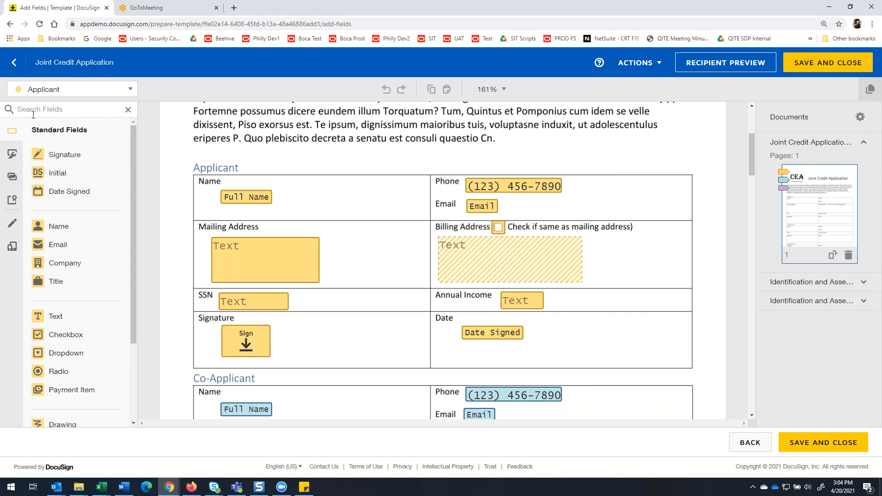
Examine the Phone custom field's details, from its initial value and formatting through to the validation regex pattern.
left_click(14, 158)
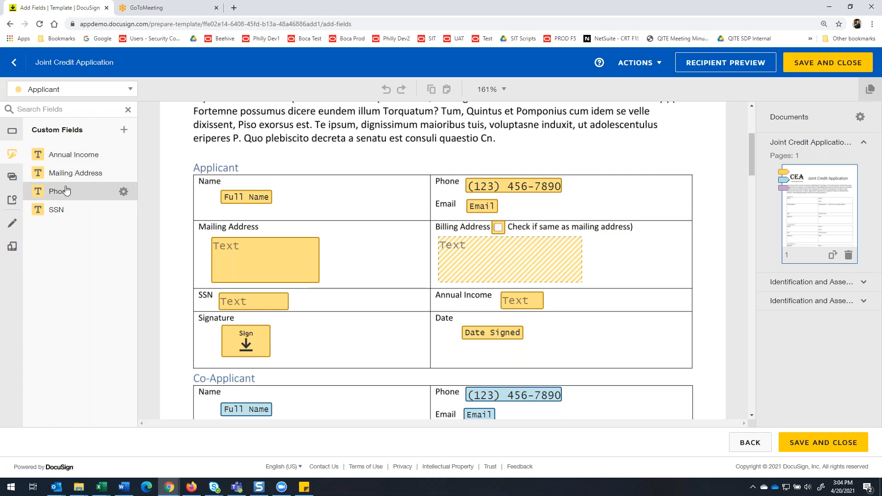
left_click(123, 191)
left_click_drag(464, 88, 334, 77)
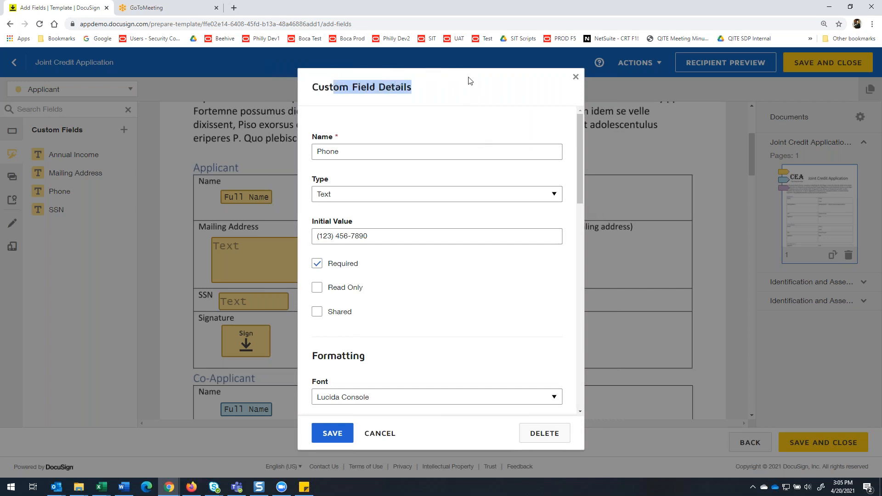
scroll(515, 257, "down", 3)
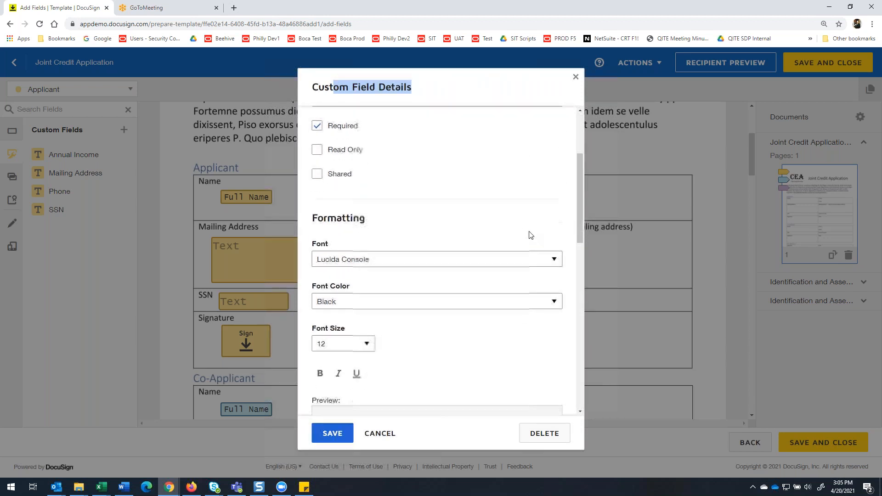
scroll(524, 211, "down", 1)
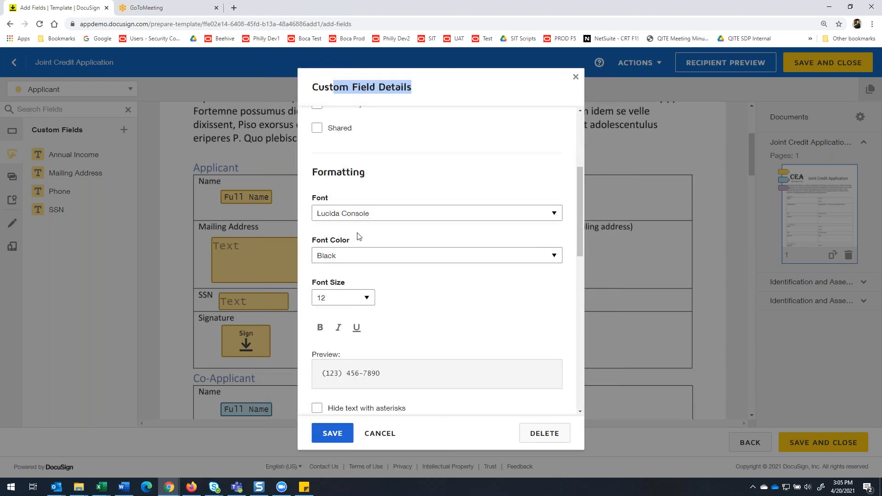
scroll(361, 237, "down", 3)
scroll(363, 236, "down", 3)
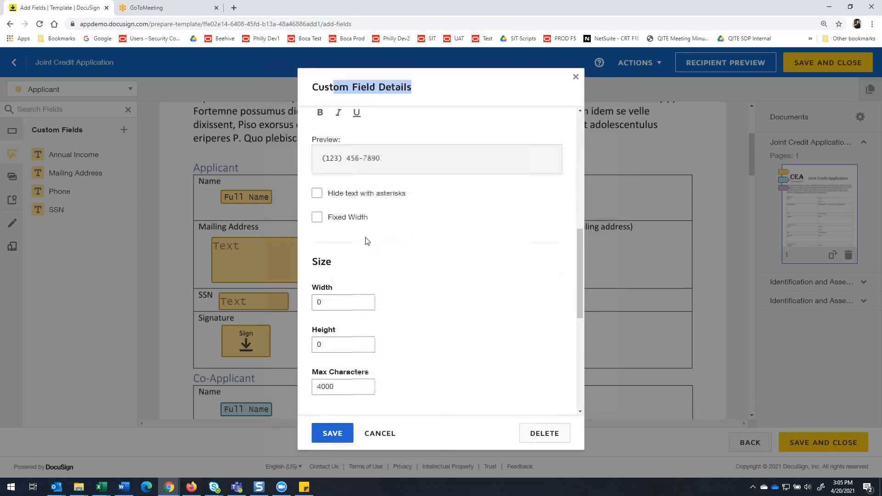
scroll(372, 224, "down", 5)
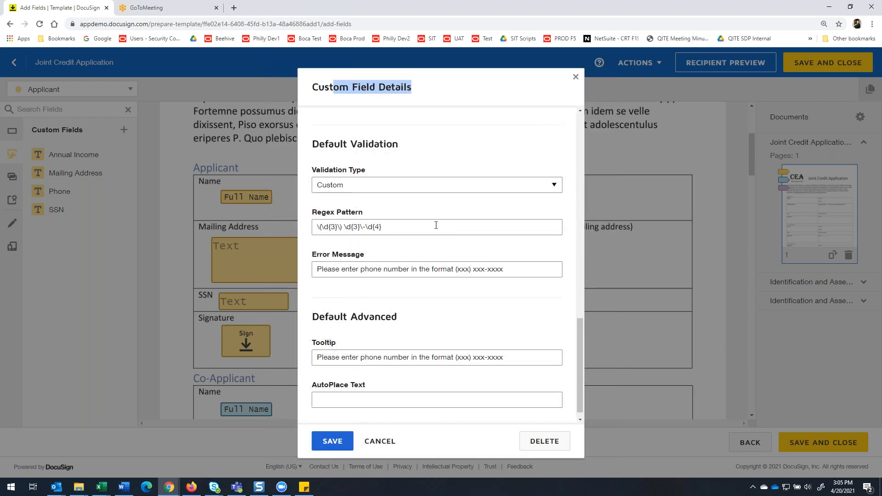
left_click_drag(393, 226, 309, 225)
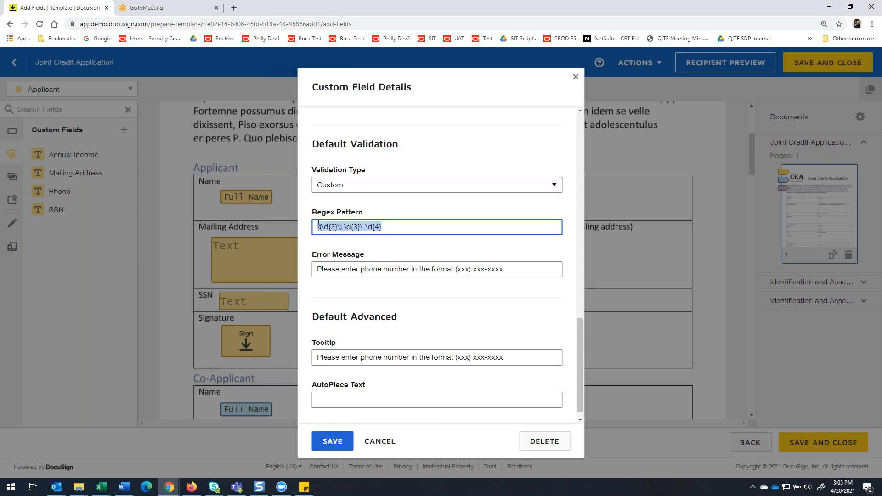
Set the Phone custom field's maximum characters to 13 and save the field.
scroll(511, 223, "up", 5)
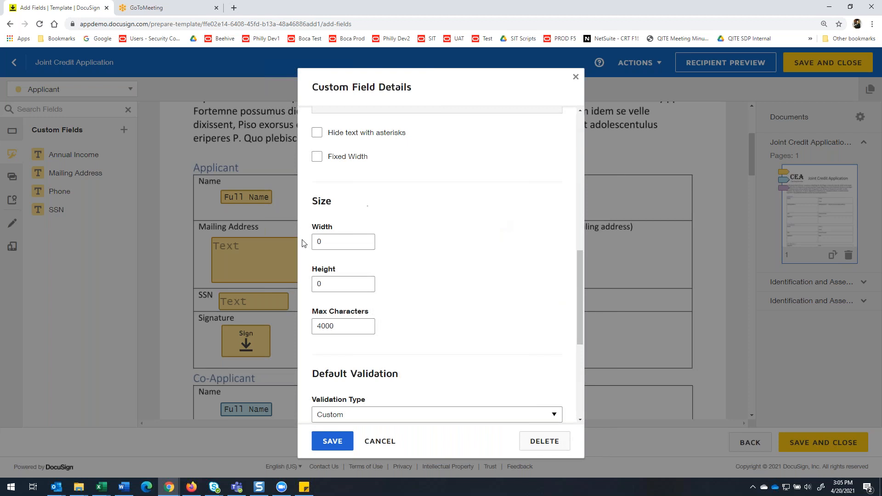
left_click_drag(351, 329, 271, 325)
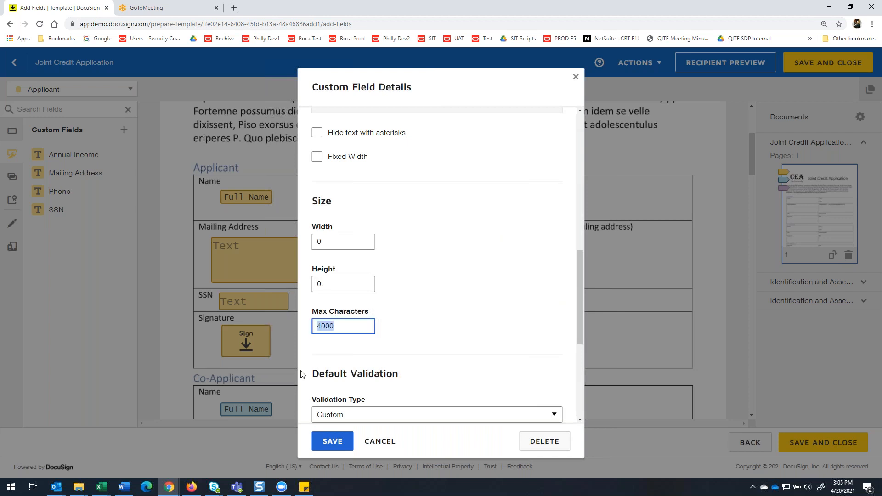
type("13")
left_click(335, 446)
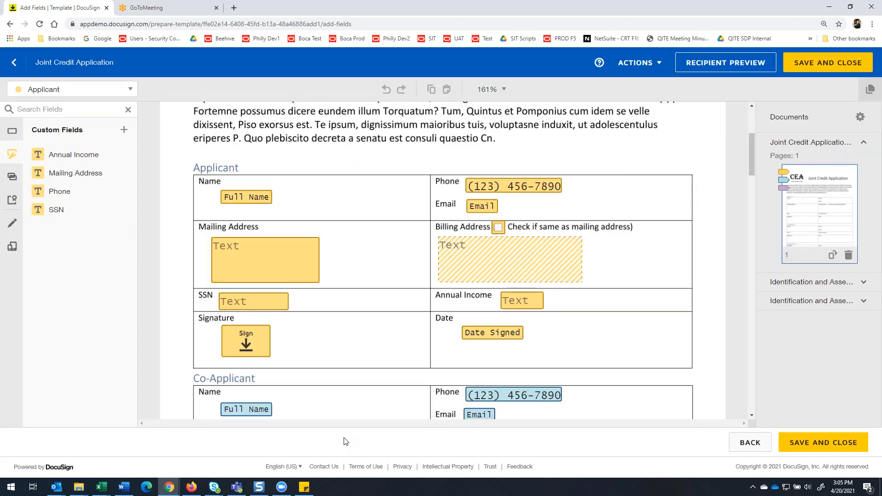
Check the Applicant's Phone field tooltip, examine the Phone custom field's validation error message and tooltip, and close its details by saving.
left_click(479, 189)
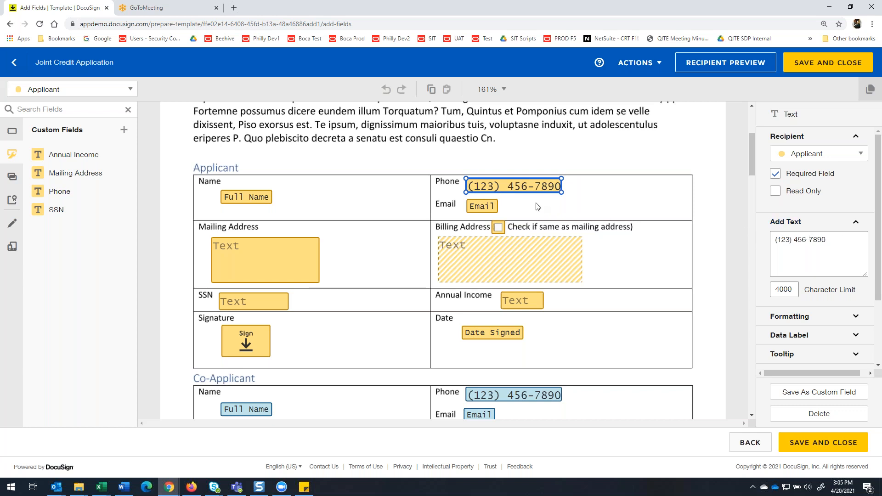
left_click(799, 354)
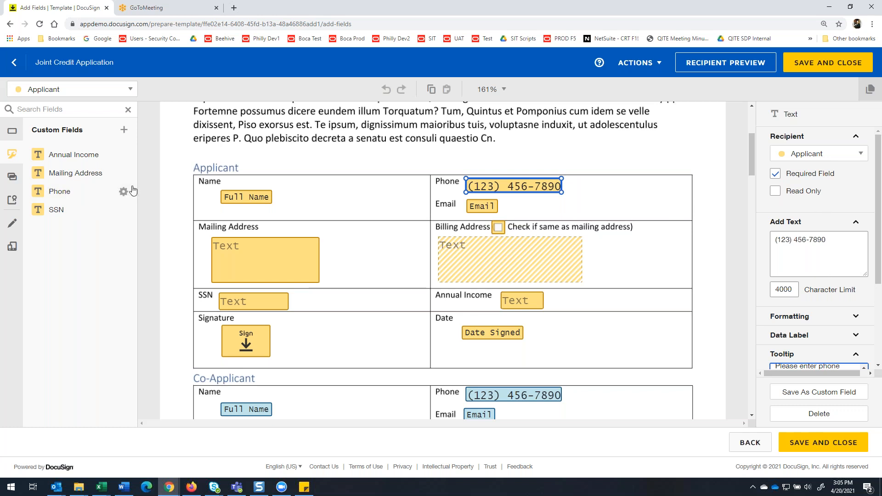
scroll(441, 213, "down", 5)
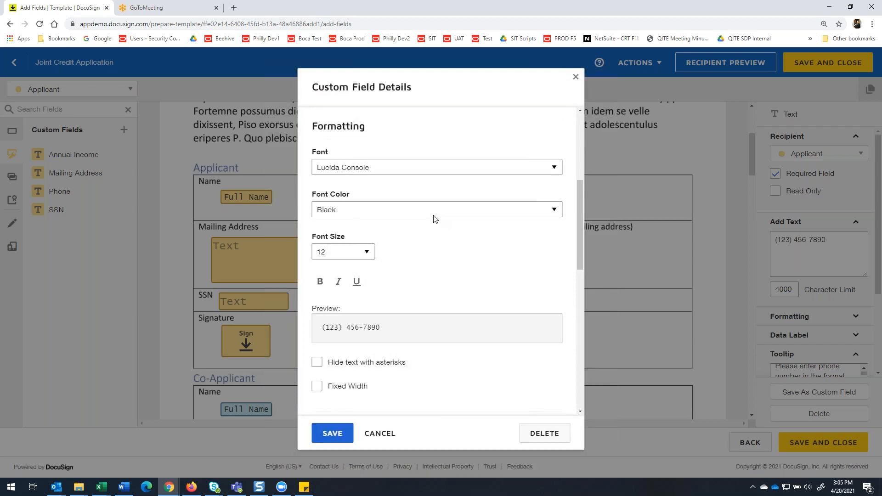
scroll(434, 218, "down", 8)
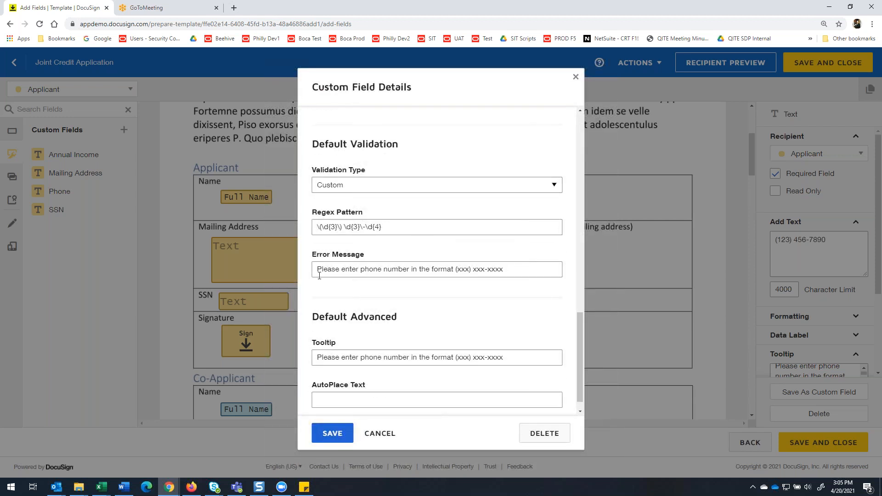
left_click(314, 270)
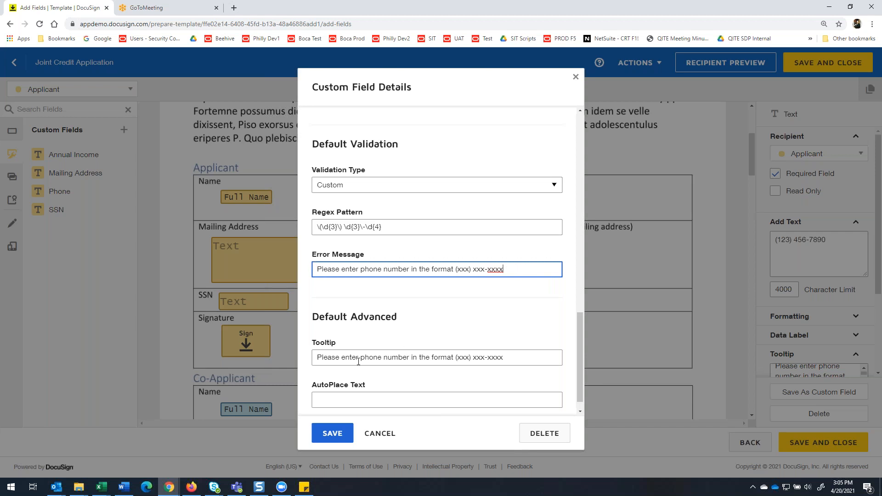
left_click(331, 436)
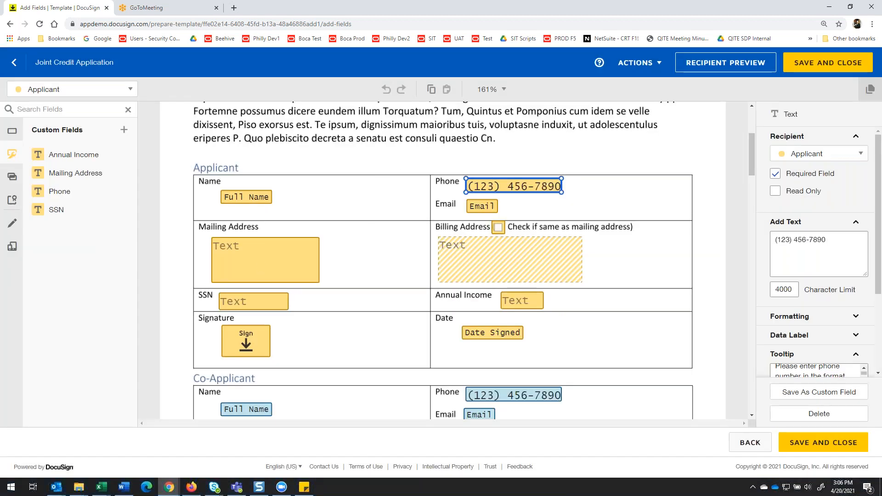
Examine the full tooltip text of the Applicant's Mailing Address field.
left_click(255, 252)
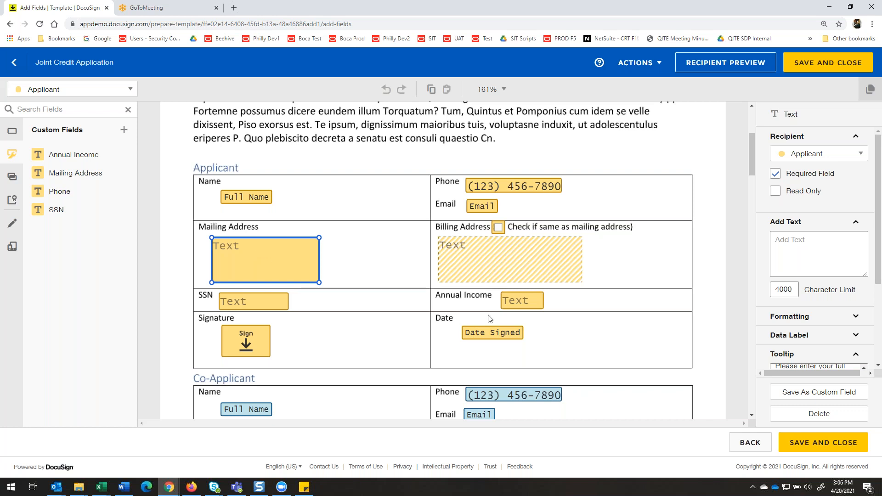
scroll(800, 339, "down", 3)
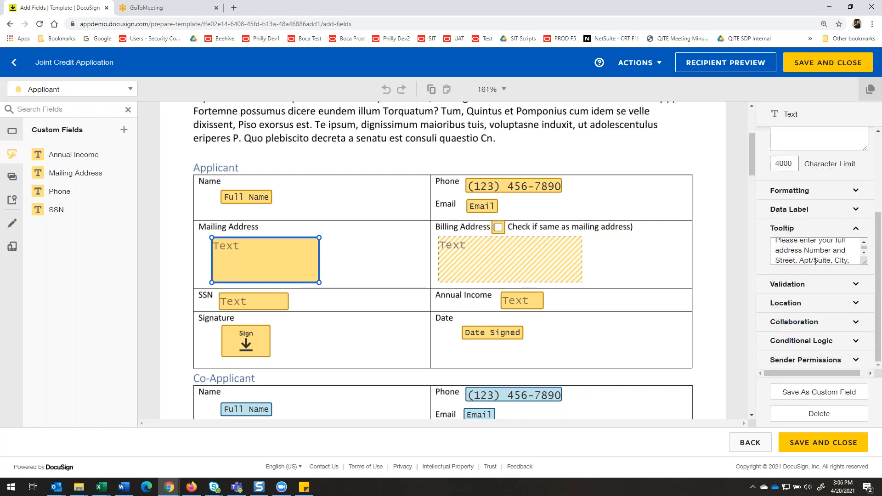
left_click(864, 252)
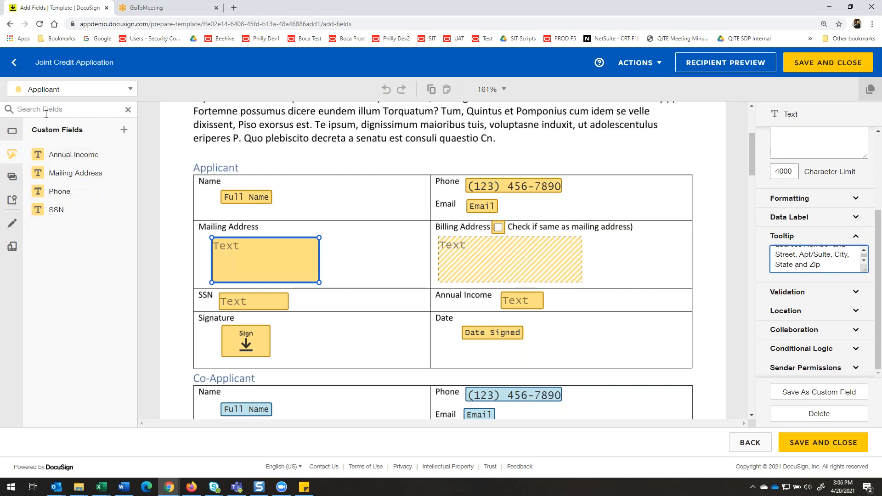
Return to the standard fields and examine the validation and conditional logic of the Applicant's Billing Address checkbox.
left_click(12, 133)
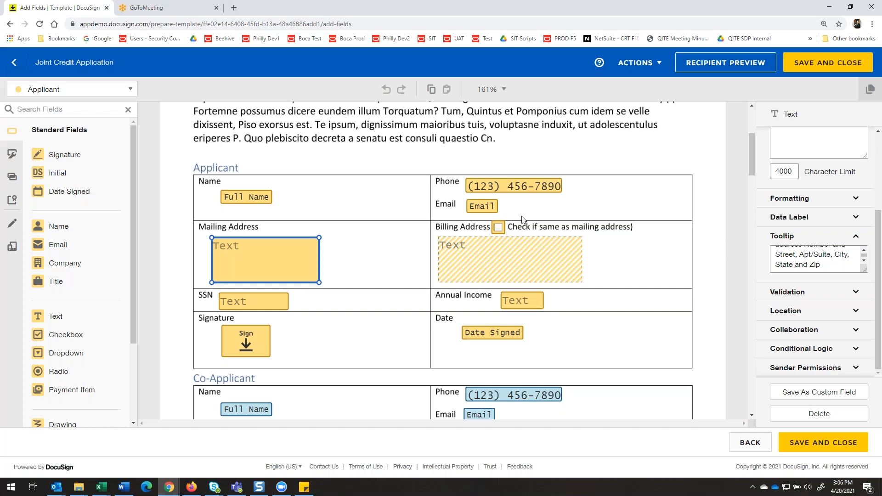
left_click(500, 232)
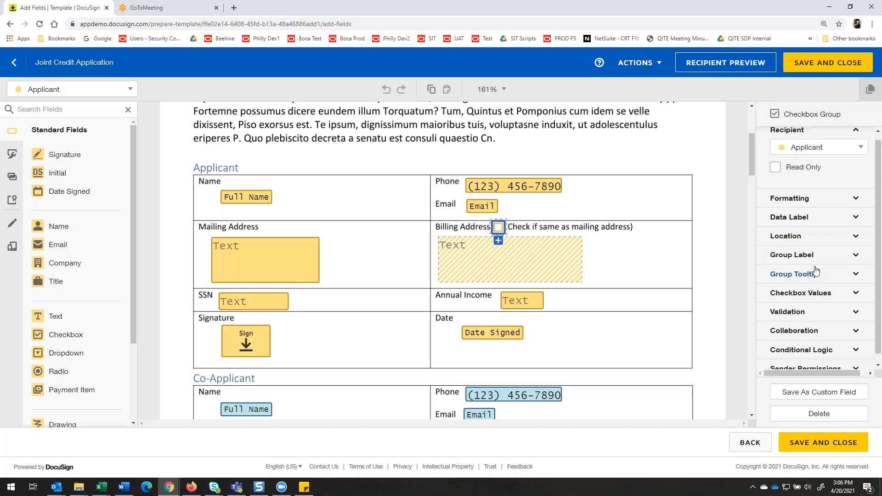
scroll(846, 232, "down", 1)
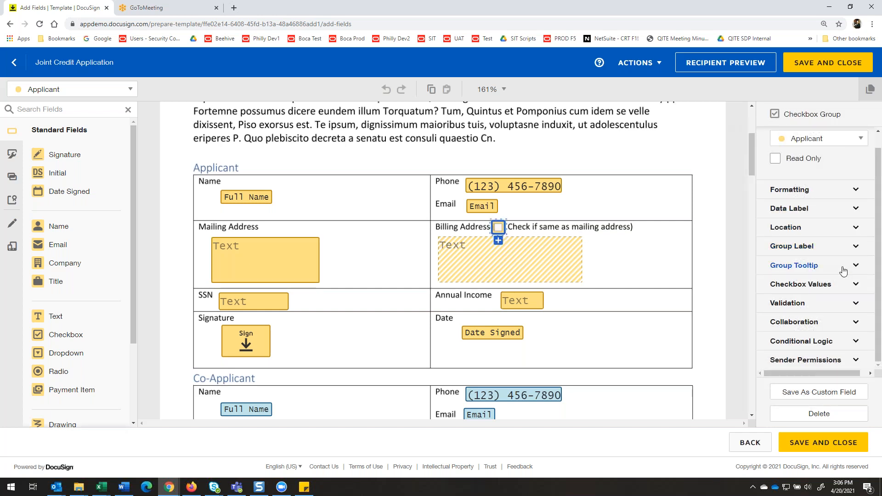
left_click(835, 307)
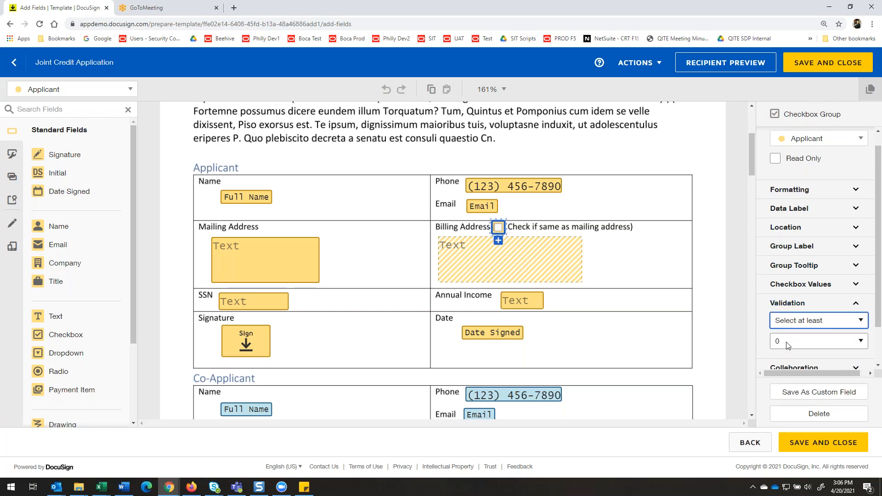
scroll(787, 346, "down", 2)
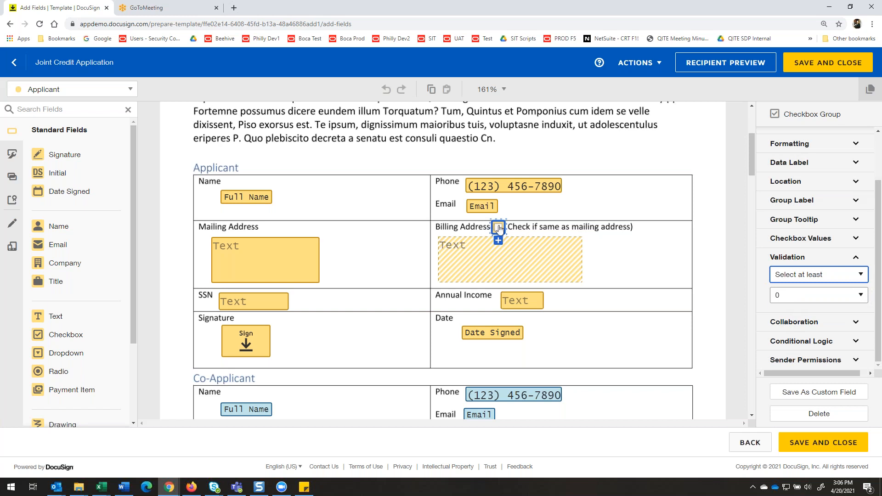
left_click(804, 342)
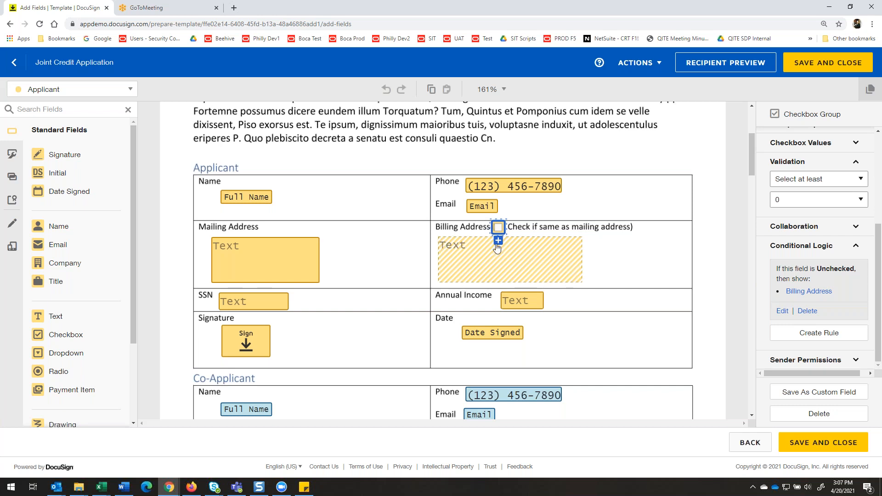
scroll(835, 202, "up", 3)
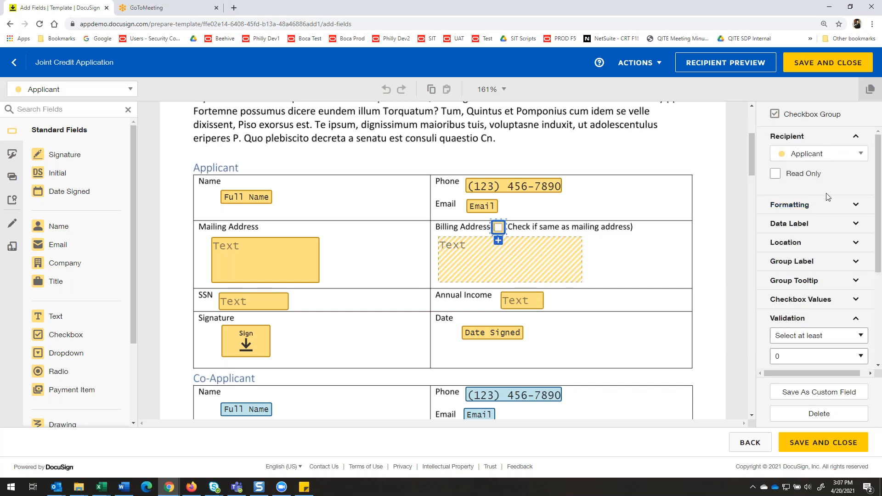
Expand the Billing Address checkbox's formatting settings and examine its validation and conditional logic.
scroll(829, 198, "down", 1)
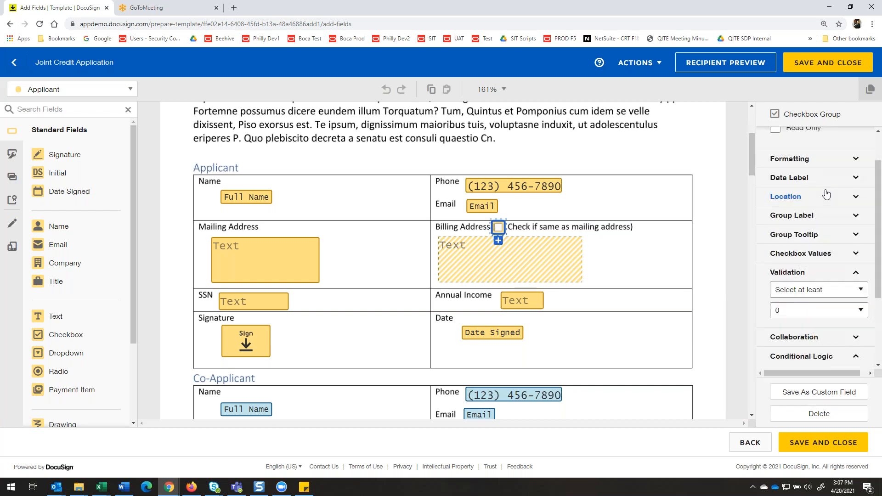
left_click(847, 165)
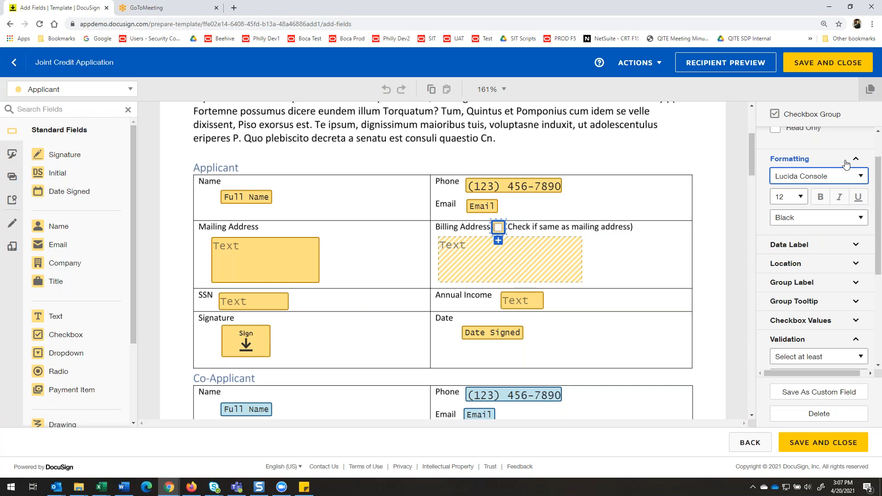
scroll(818, 207, "down", 3)
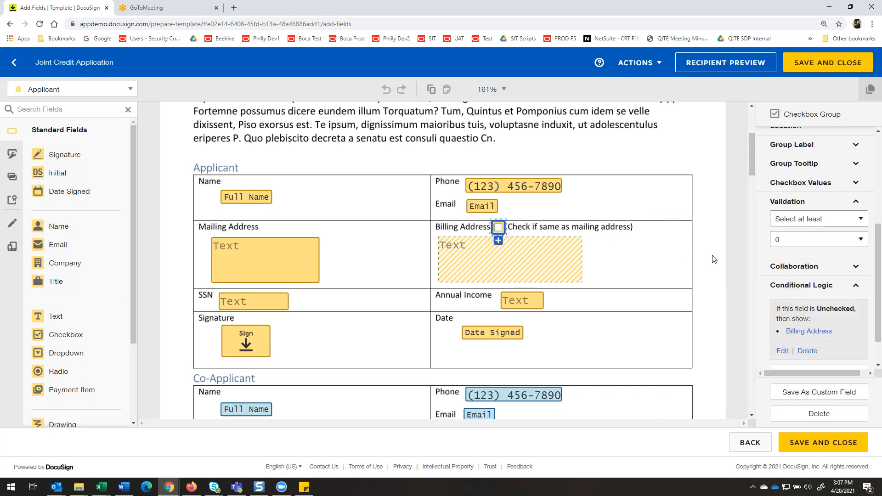
Check the tooltip and validation of the Applicant's SSN field, and open the SSN custom field's details.
scroll(481, 268, "down", 2)
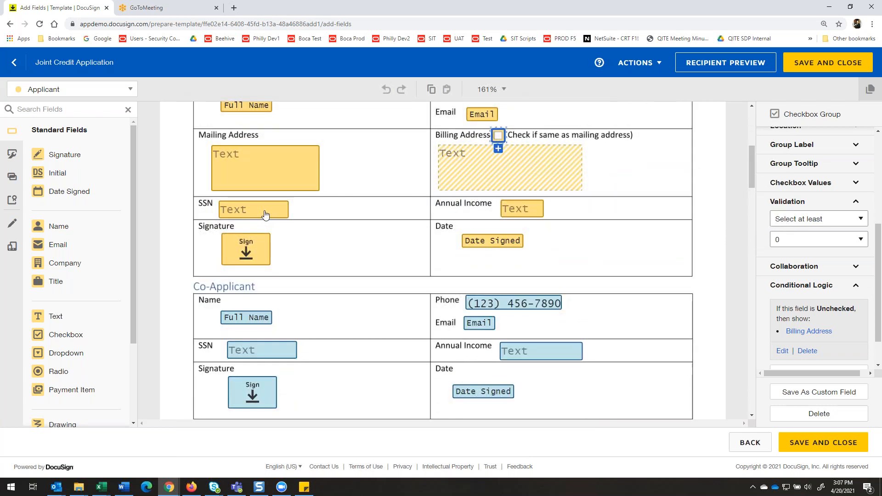
left_click(263, 211)
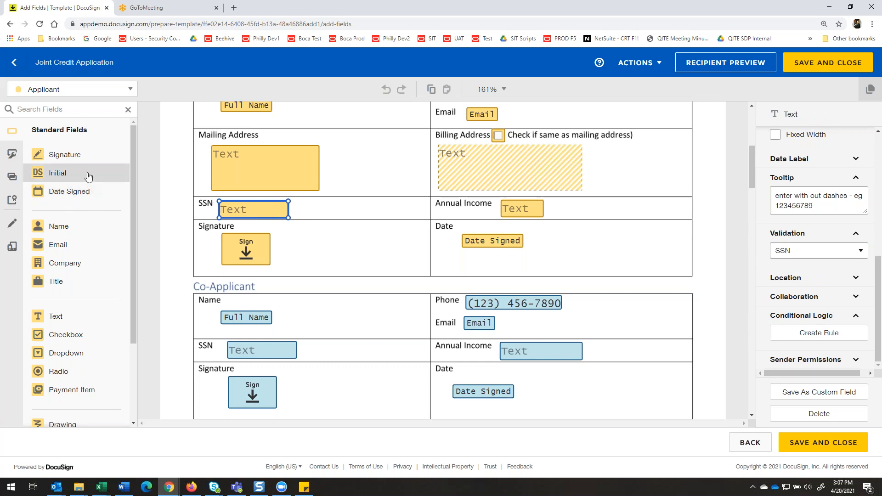
left_click(11, 153)
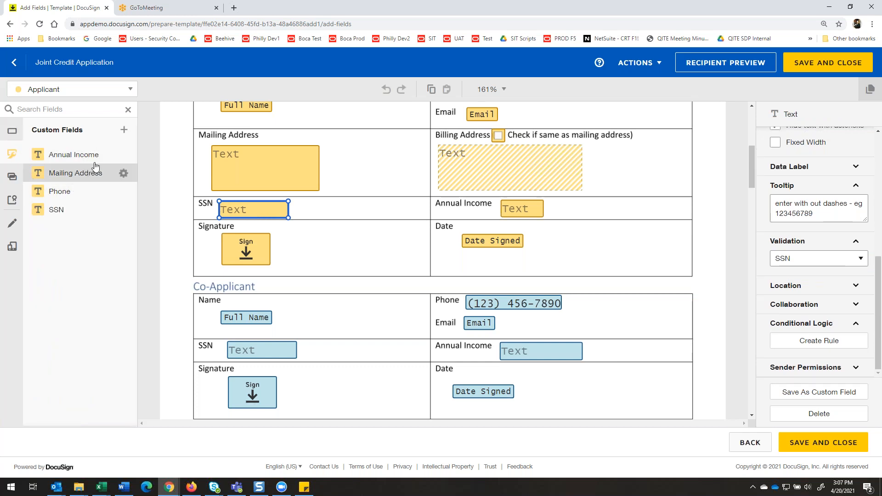
left_click(75, 210)
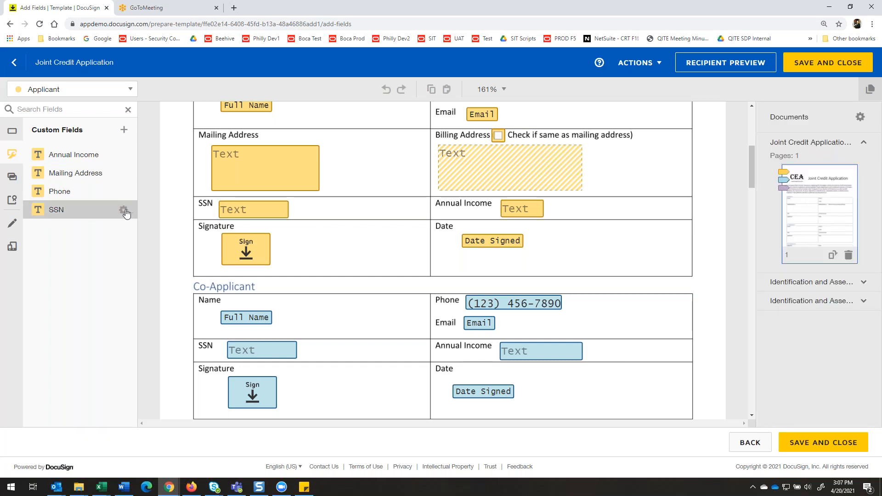
left_click(124, 211)
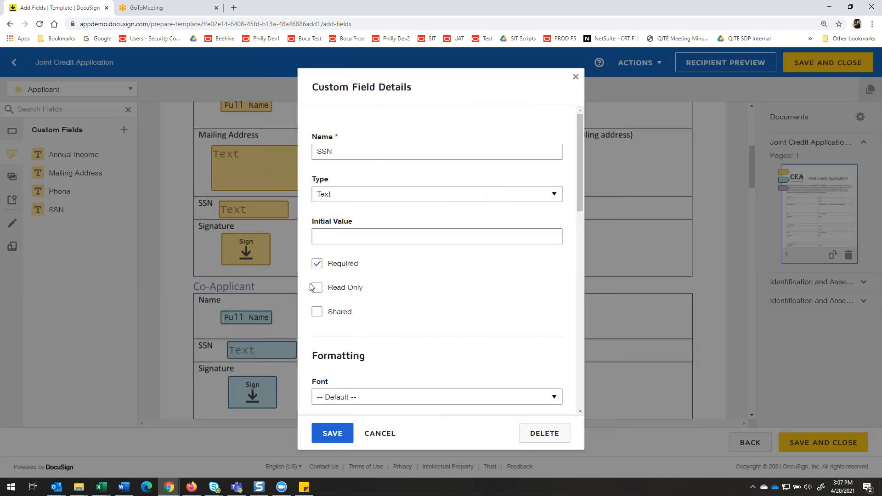
Examine the SSN custom field's text hiding, maximum characters, validation type and full tooltip, and cancel out of its details.
scroll(482, 254, "down", 5)
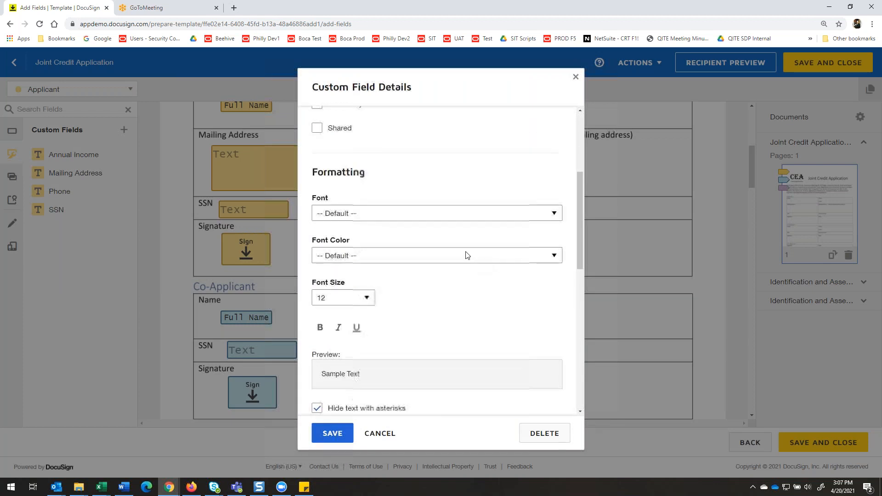
scroll(433, 207, "down", 5)
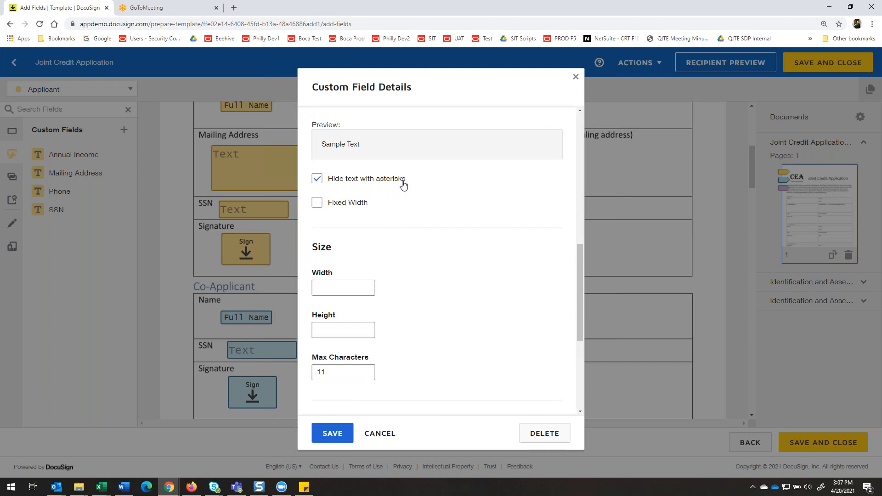
scroll(395, 185, "down", 1)
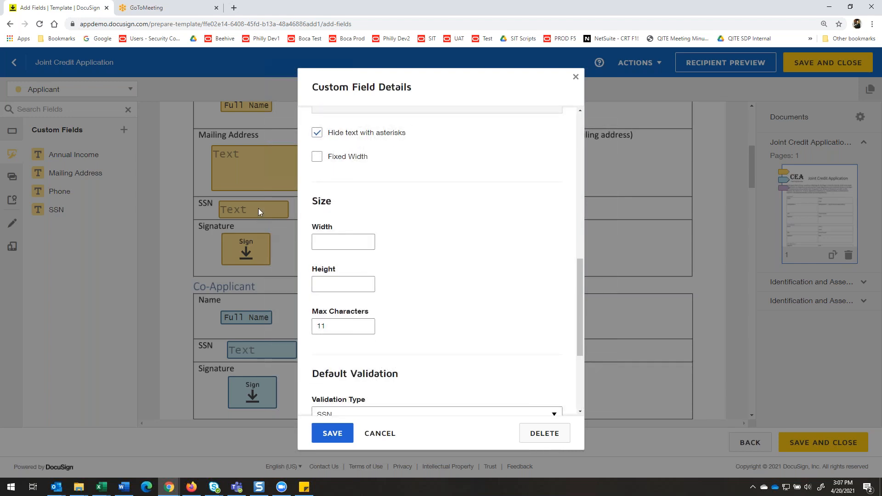
scroll(373, 220, "down", 3)
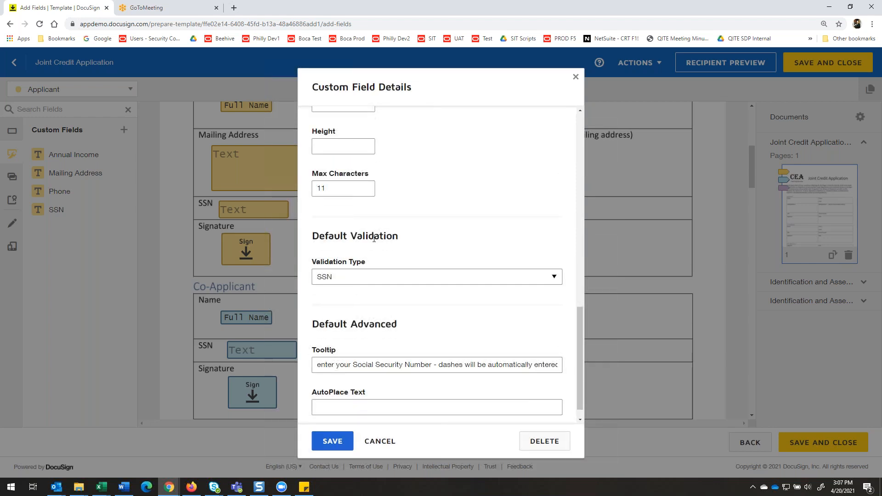
scroll(373, 223, "down", 1)
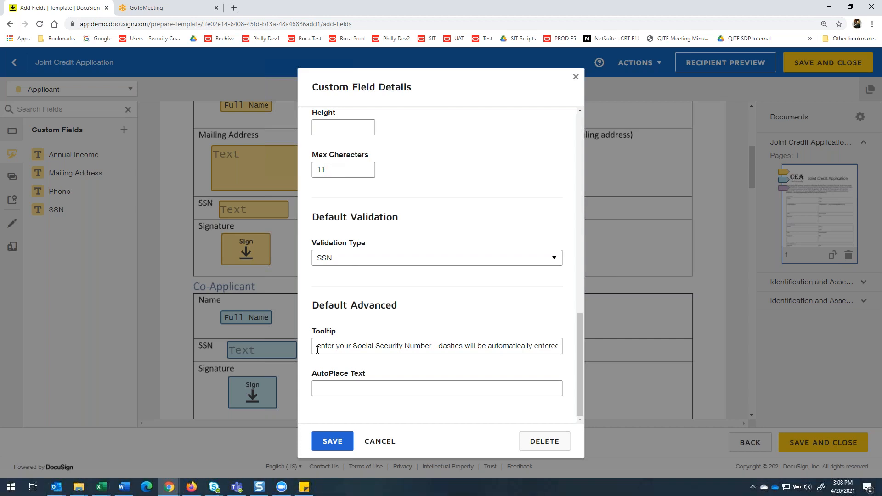
left_click_drag(317, 347, 577, 357)
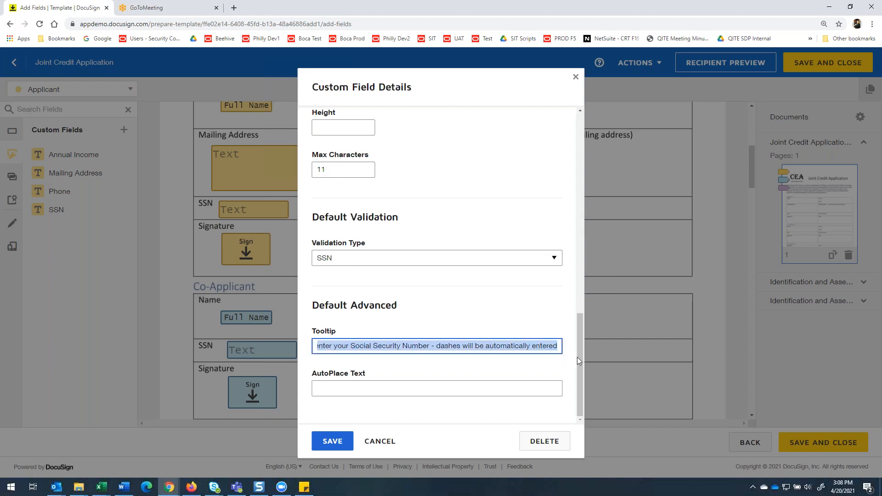
left_click(383, 443)
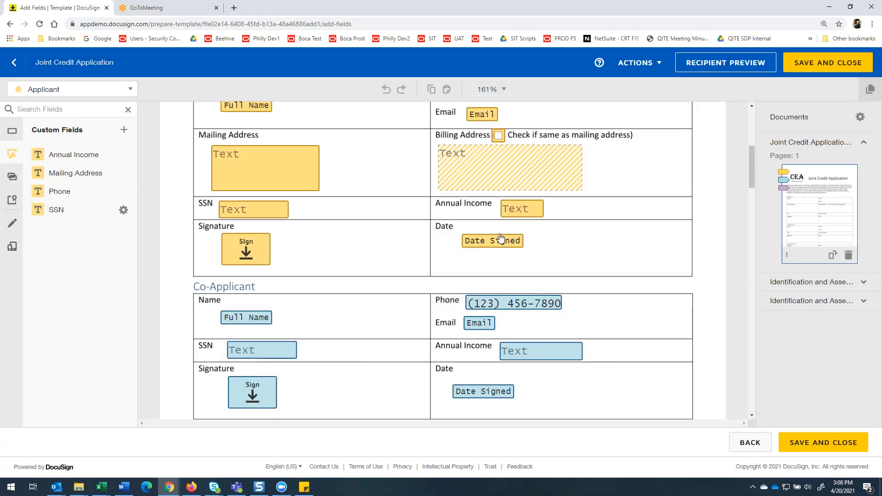
Select the Applicant's Annual Income field, examine the matching custom field's text hiding, validation, decimal separator and tooltip, and close its details.
left_click(509, 211)
left_click(124, 155)
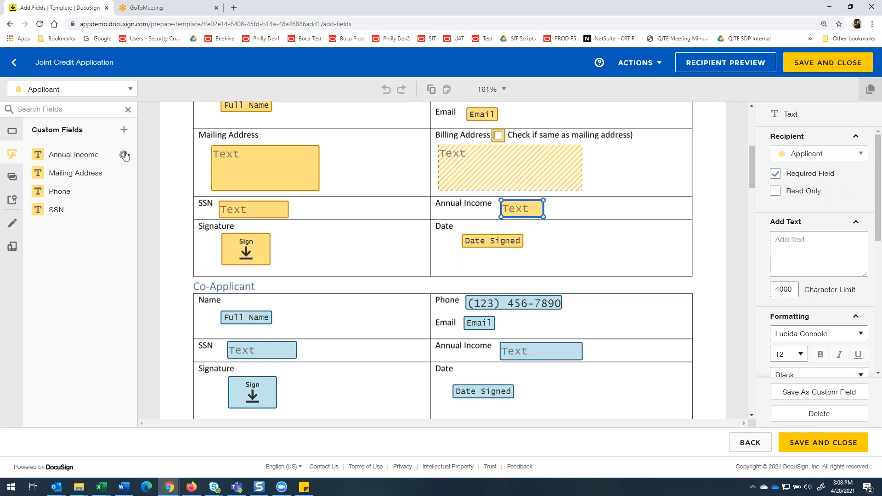
scroll(414, 166, "down", 1)
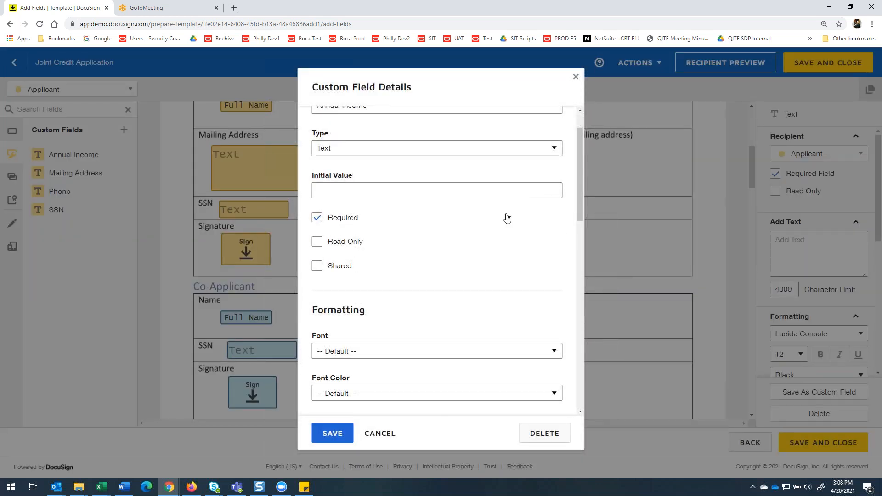
scroll(508, 218, "down", 6)
scroll(491, 220, "down", 2)
scroll(372, 192, "up", 1)
scroll(380, 210, "down", 1)
scroll(385, 190, "down", 1)
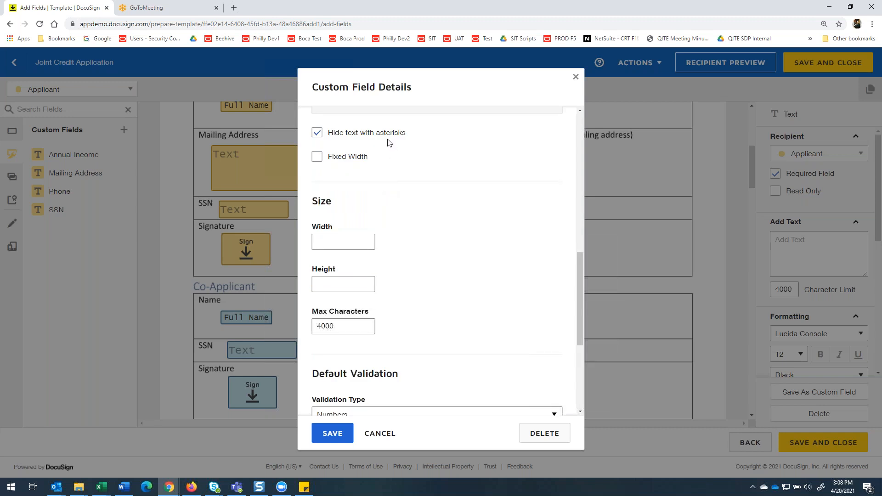
scroll(395, 147, "down", 4)
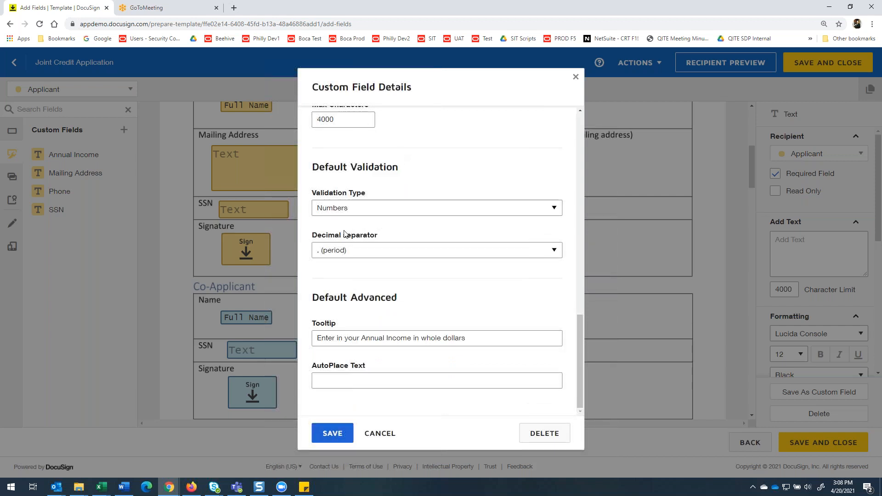
left_click_drag(483, 338, 292, 336)
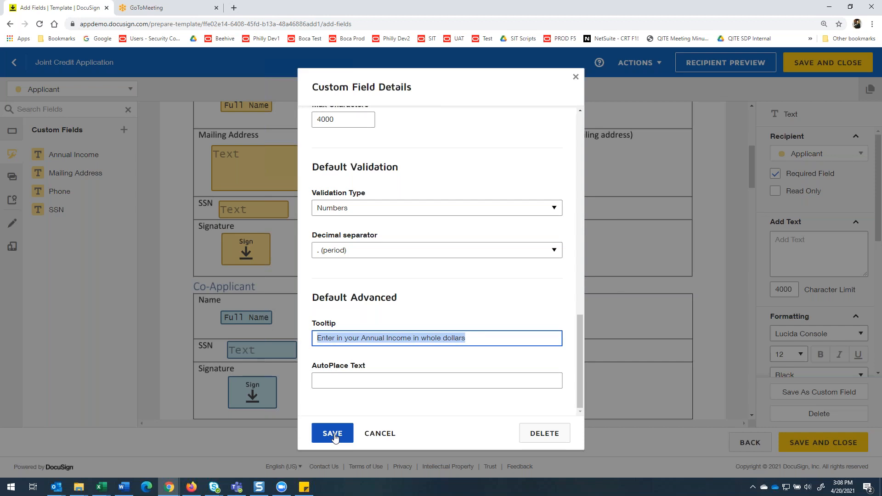
left_click(333, 434)
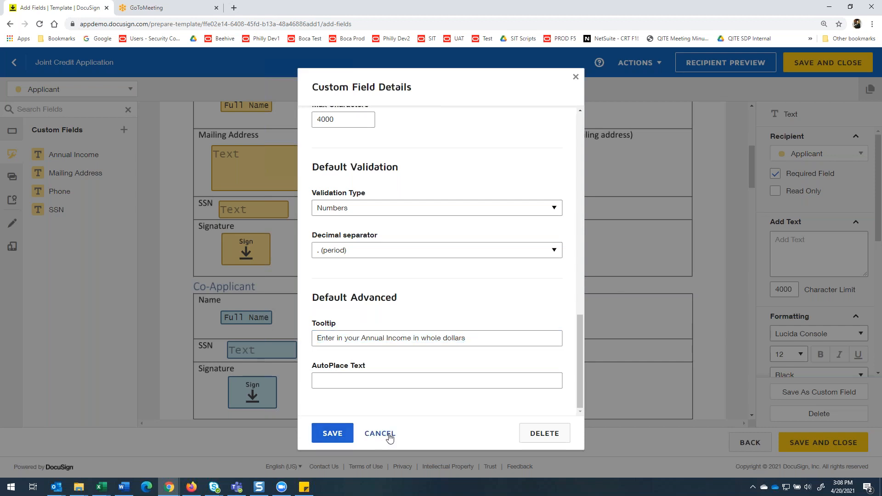
Select the Co-Applicant's SSN field and look over the fields in the Co-Applicant and CEA Signature sections.
scroll(643, 252, "down", 3)
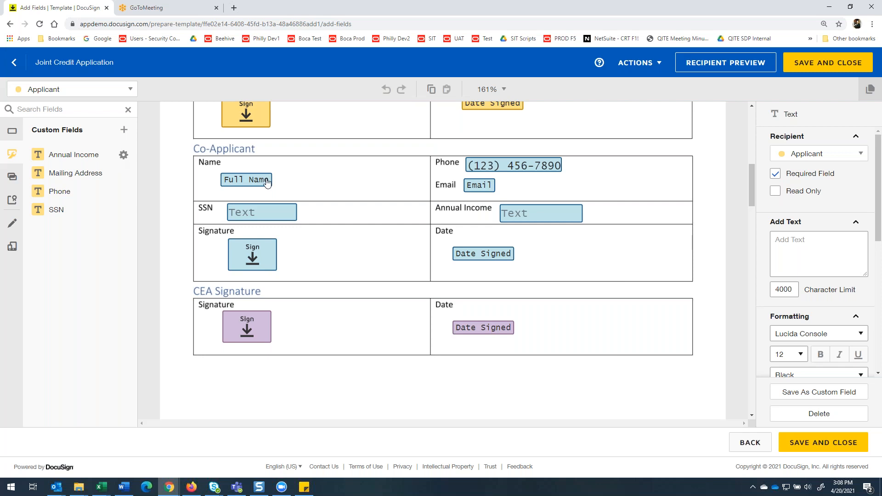
left_click(267, 216)
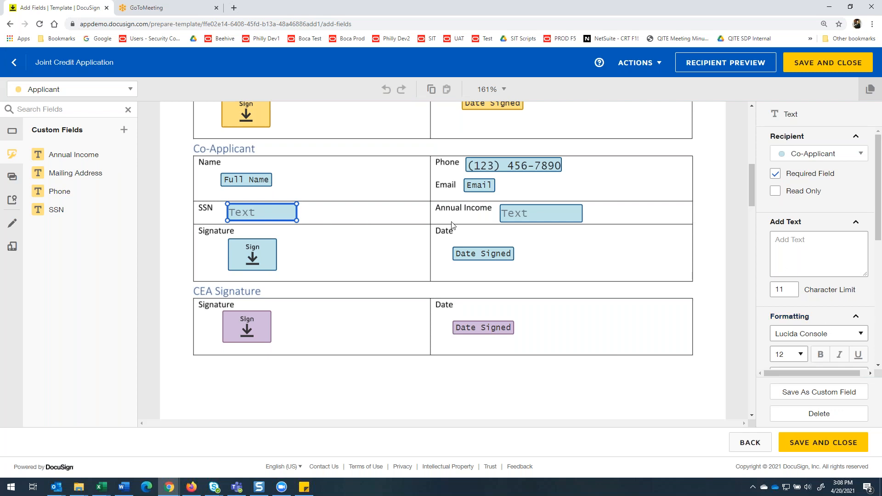
scroll(441, 286, "down", 1)
scroll(314, 185, "down", 2)
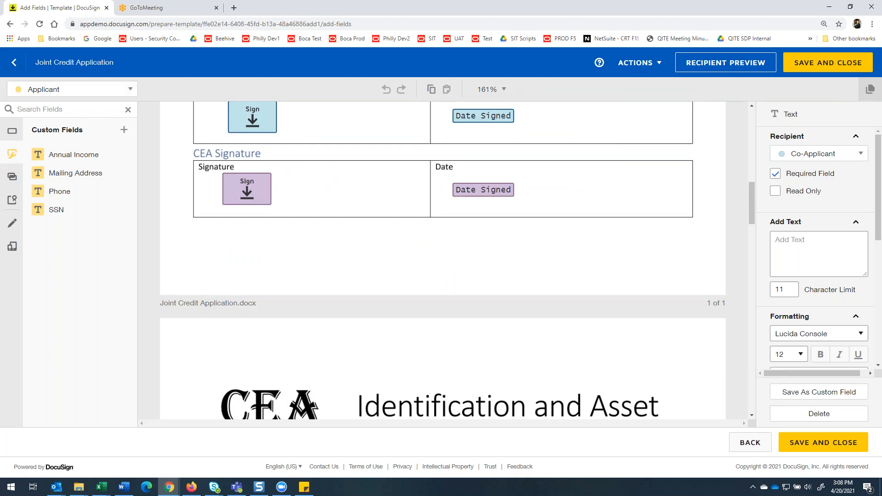
Set the active recipient for new fields to Co-Applicant and look over the CEA Signature section.
left_click(87, 94)
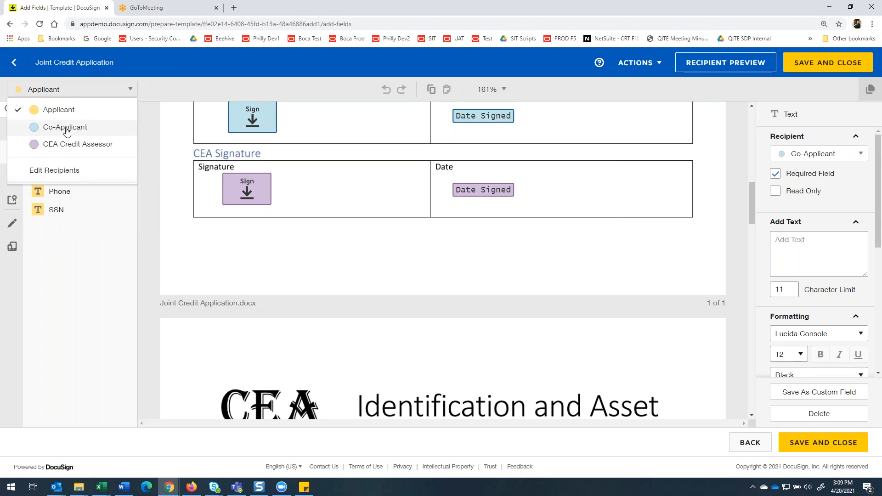
left_click(66, 130)
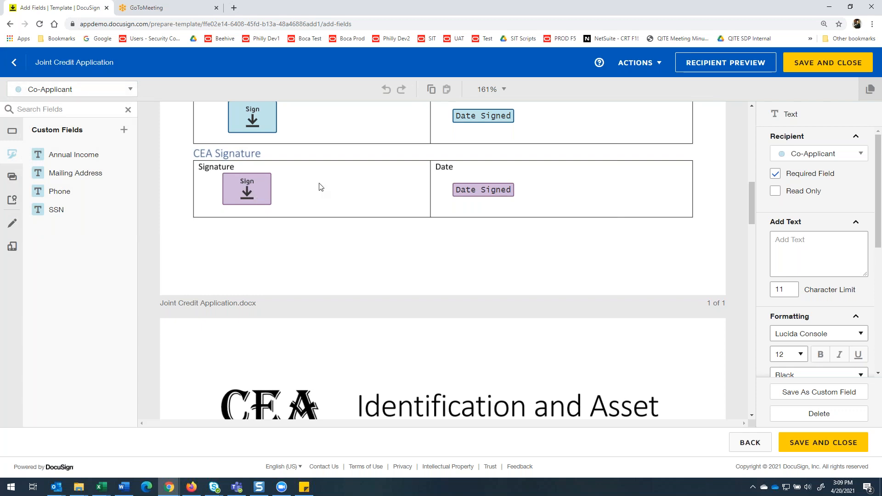
scroll(294, 207, "down", 2)
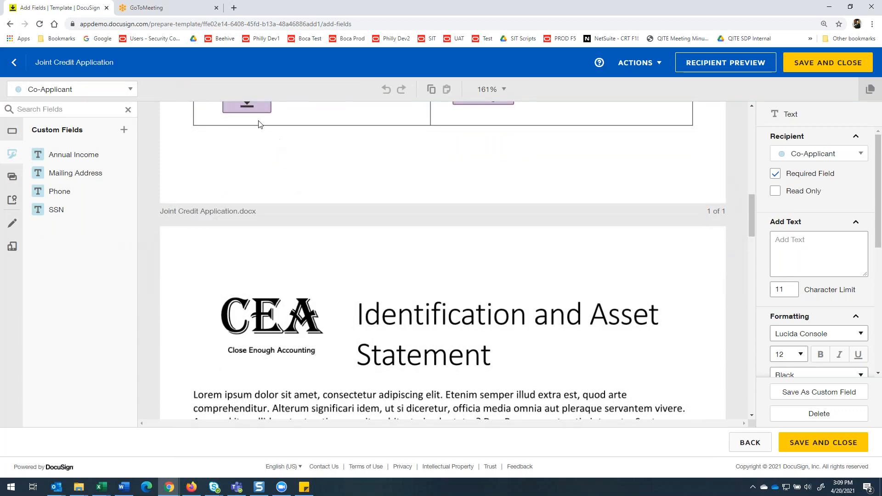
scroll(264, 129, "up", 1)
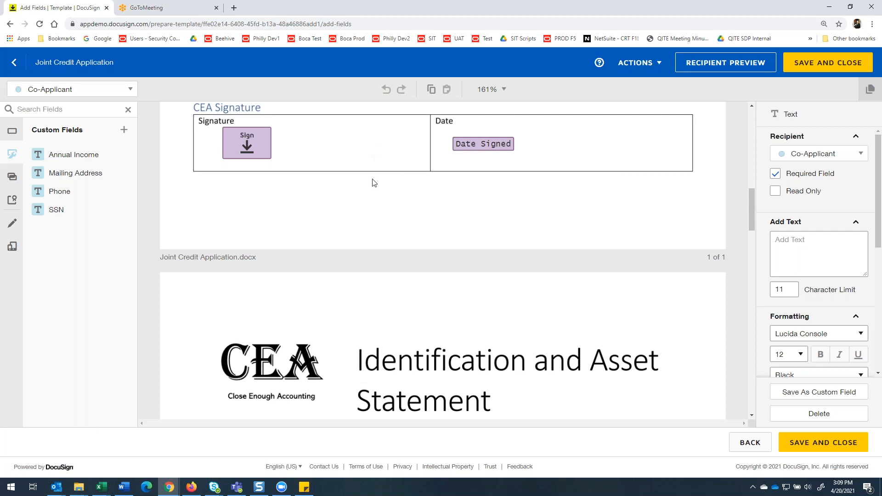
View the recipient list and examine the settings of the Applicant's SSN field in the Identification and Asset Statement.
left_click(130, 90)
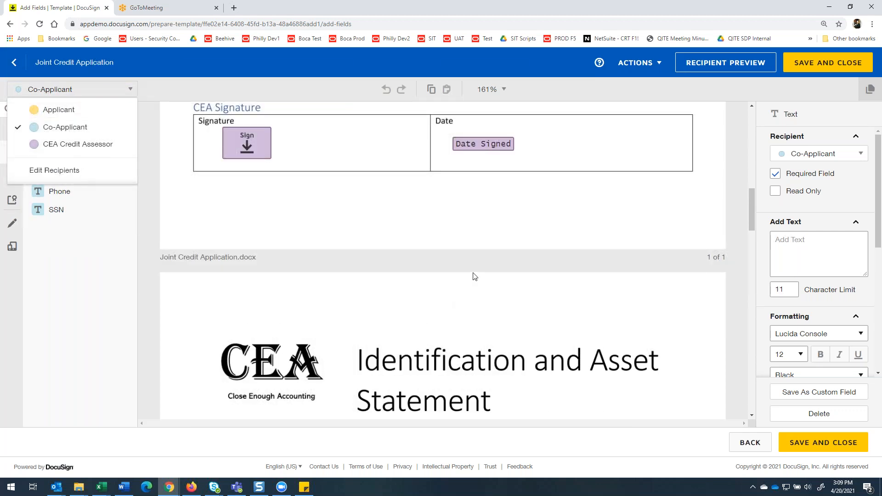
left_click(467, 309)
scroll(467, 311, "down", 8)
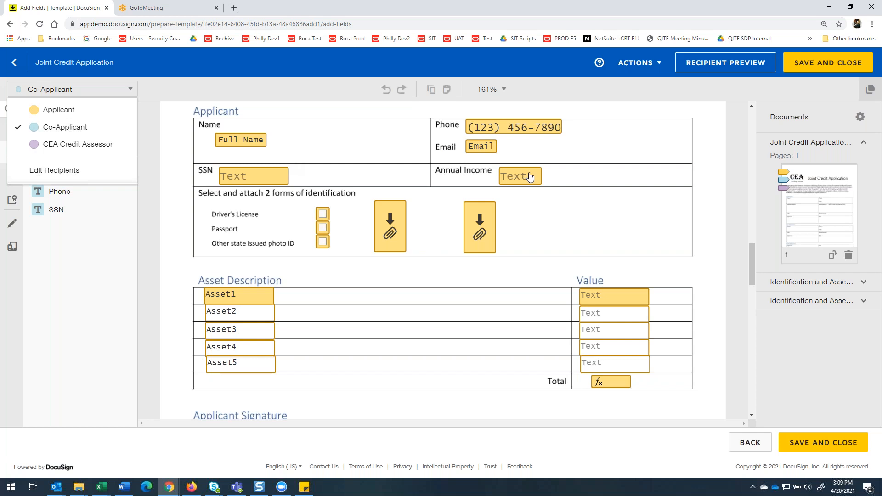
left_click(258, 176)
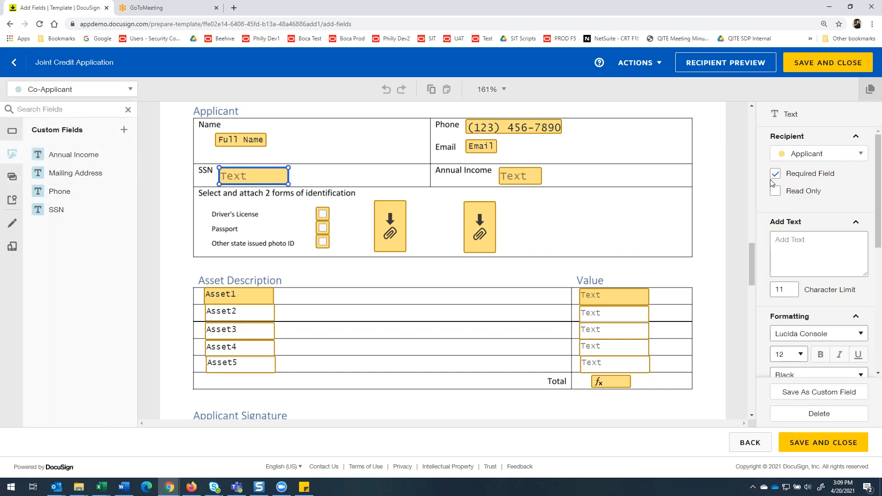
scroll(778, 245, "down", 1)
scroll(819, 249, "down", 1)
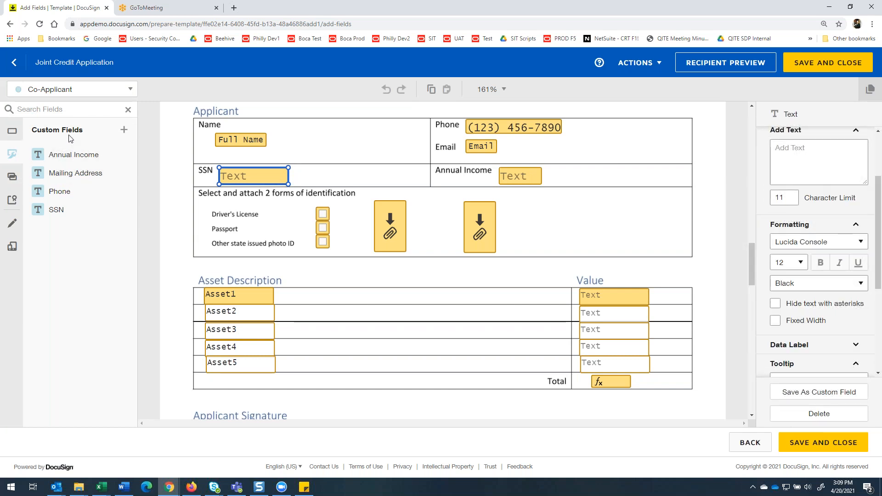
Set the active recipient for new fields to Applicant, then examine the Annual Income custom field's formatting and text hiding and close its details.
left_click(131, 89)
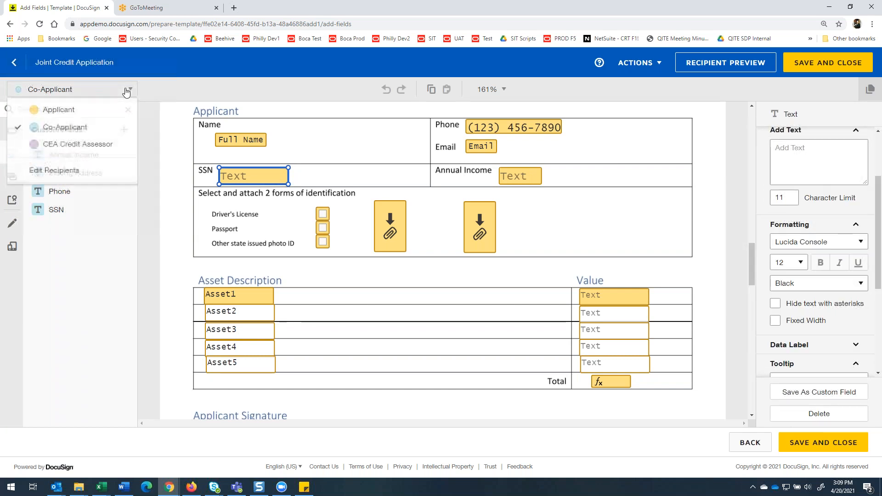
left_click(73, 109)
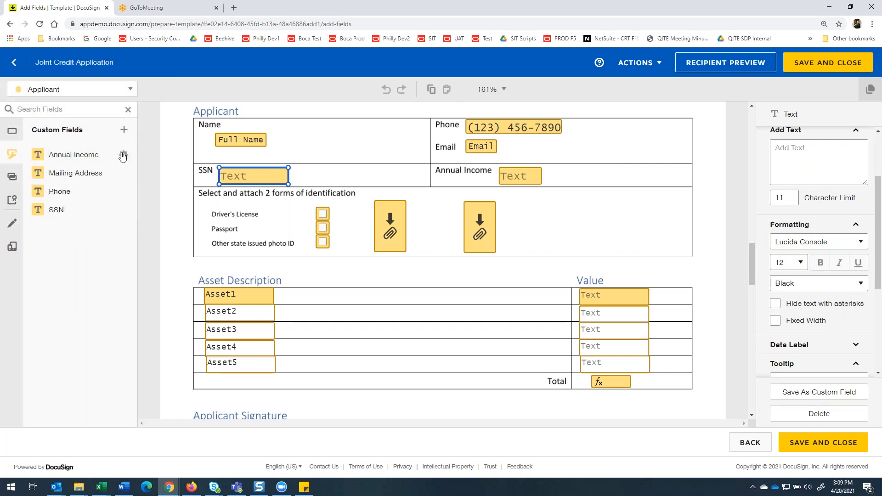
left_click(123, 154)
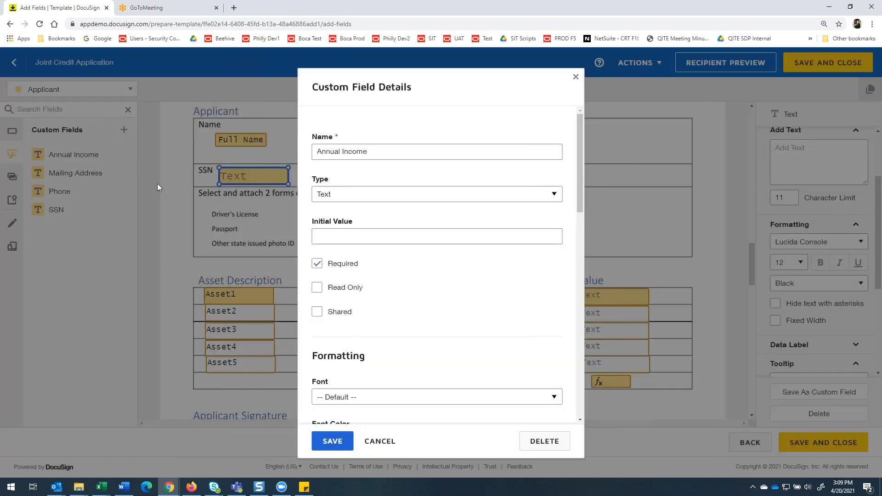
scroll(399, 277, "down", 3)
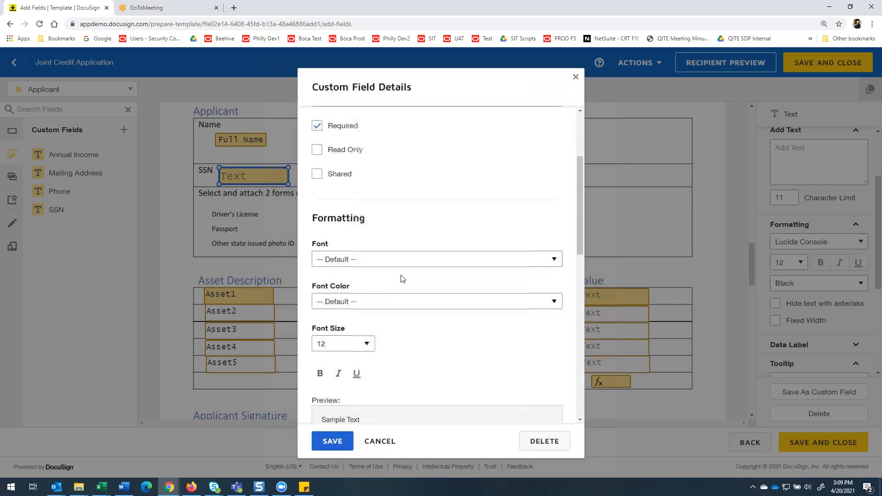
scroll(398, 278, "up", 2)
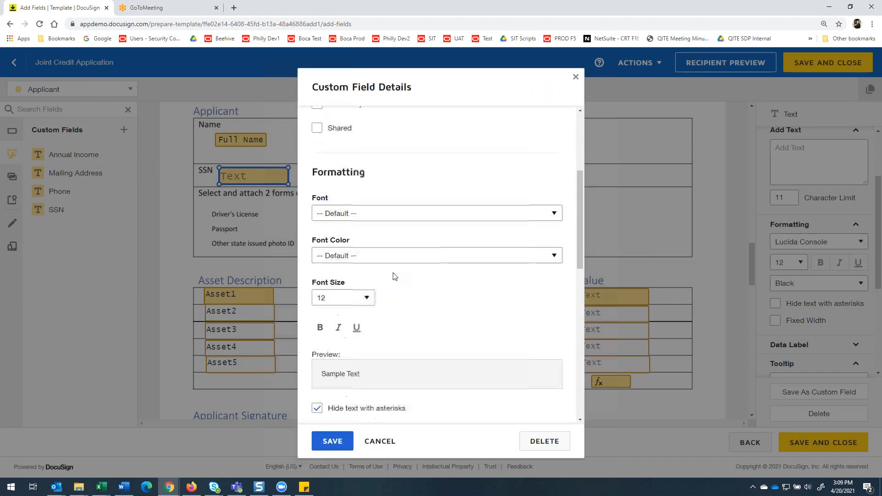
scroll(393, 277, "down", 2)
scroll(393, 277, "up", 1)
scroll(335, 269, "up", 1)
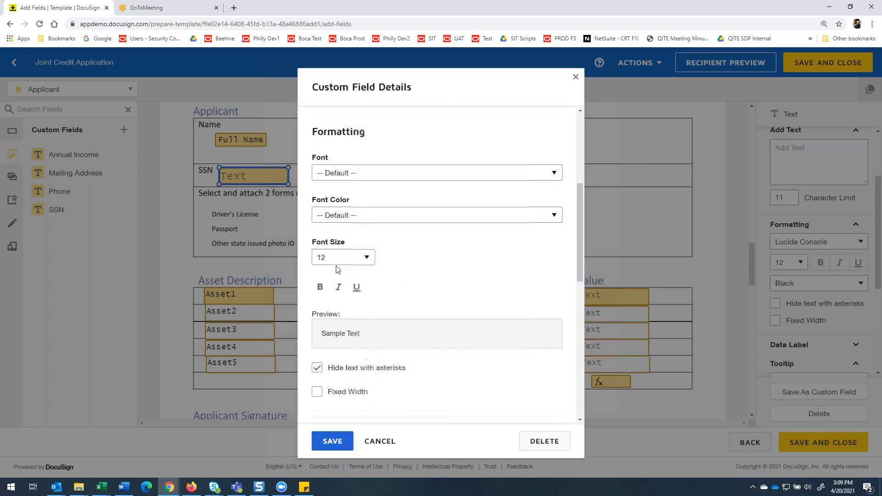
scroll(399, 324, "down", 1)
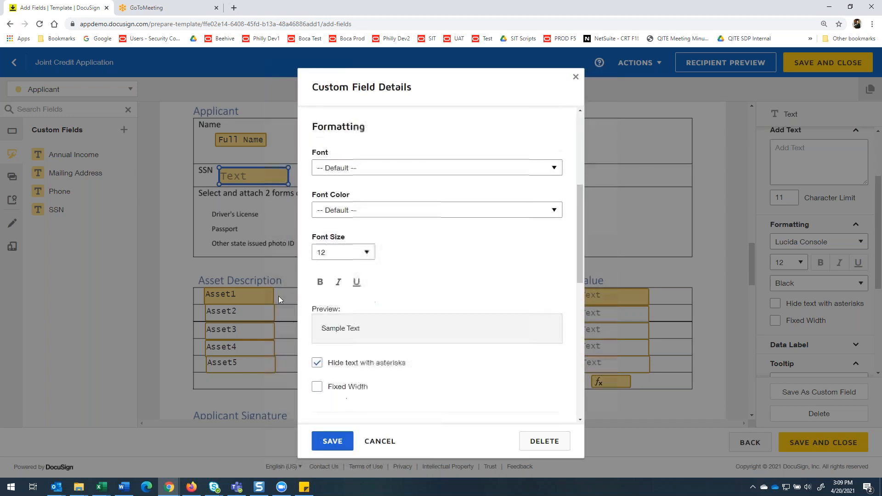
left_click(250, 205)
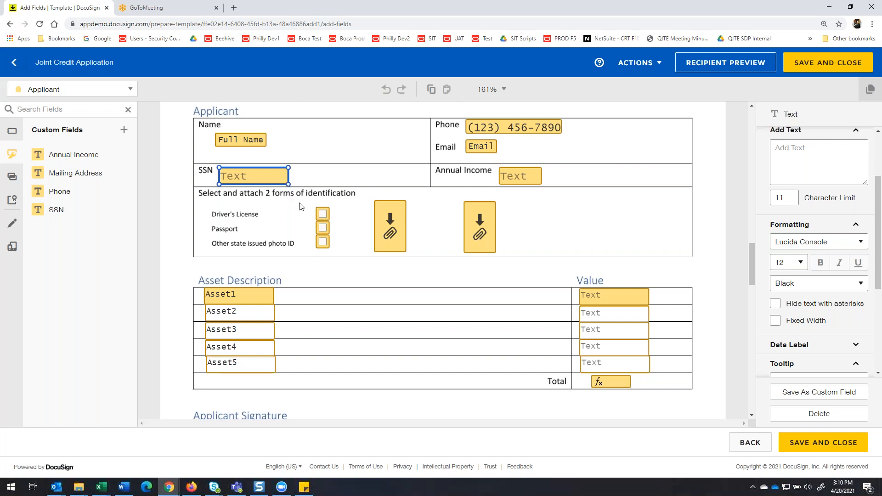
Examine the Applicant's SSN field settings, including its tooltip, validation, data label and text hiding option.
scroll(332, 218, "down", 1)
scroll(329, 212, "up", 1)
left_click_drag(877, 269, 876, 352)
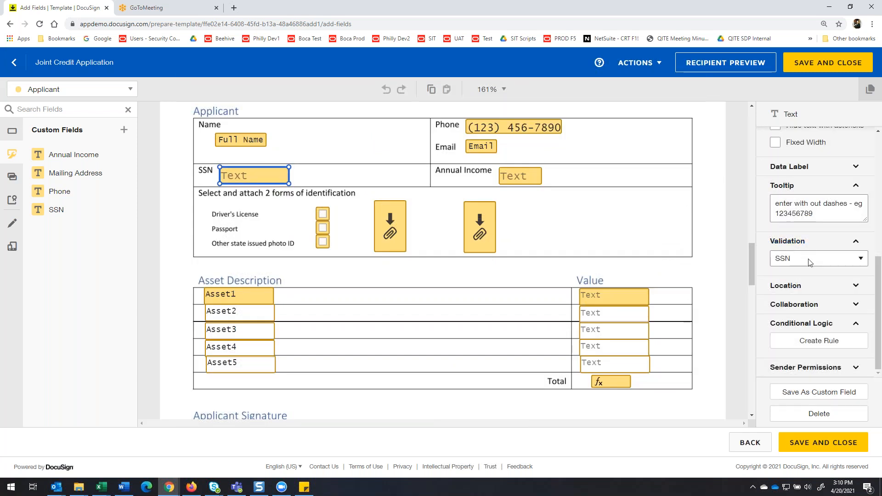
scroll(836, 242, "up", 2)
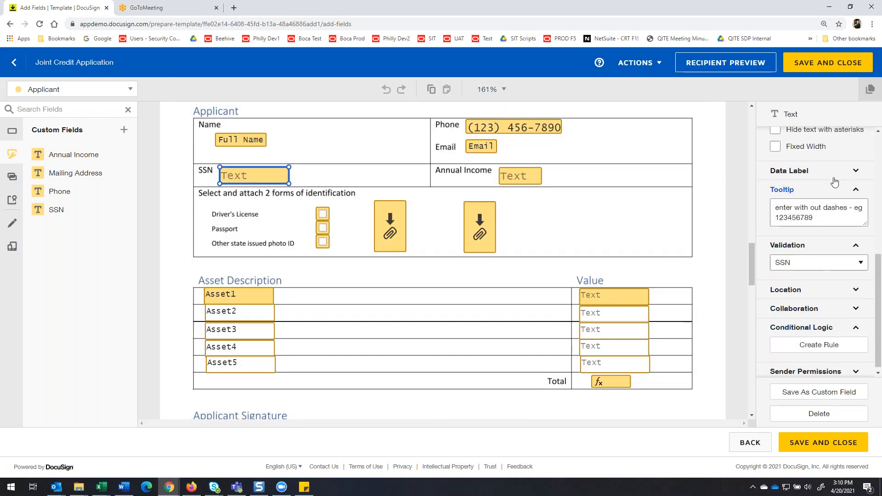
left_click(857, 260)
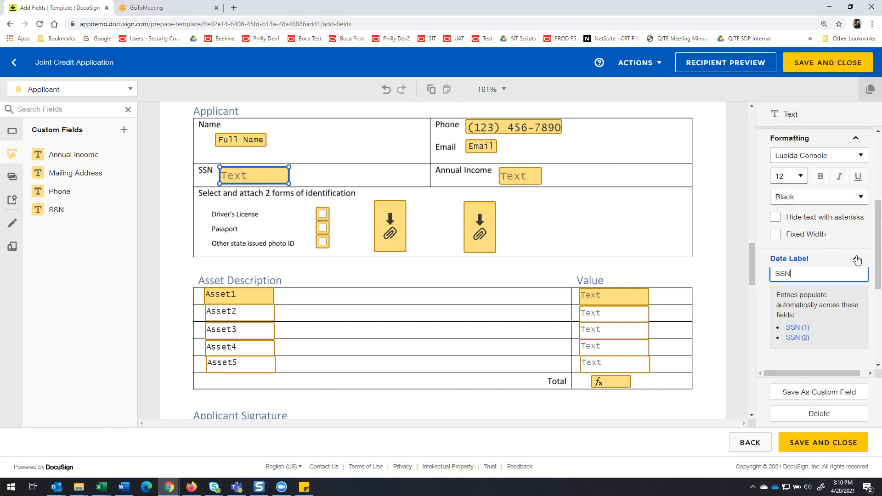
scroll(827, 269, "down", 2)
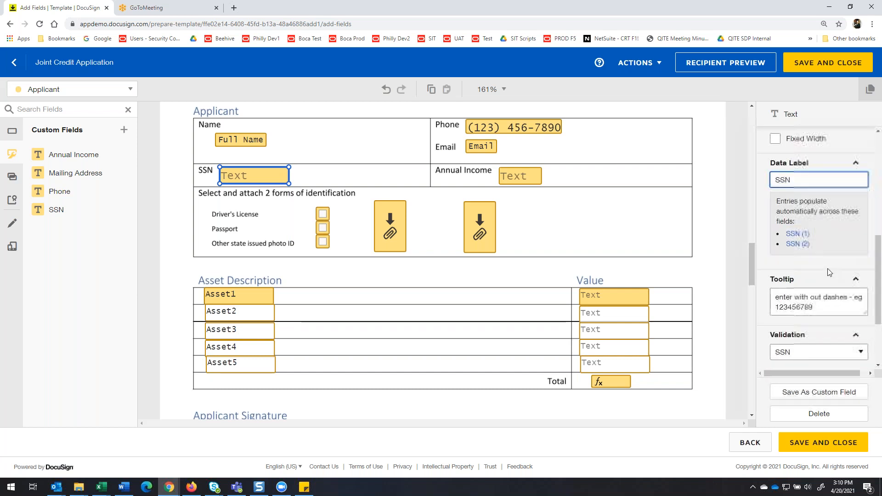
scroll(829, 269, "down", 2)
scroll(825, 238, "up", 4)
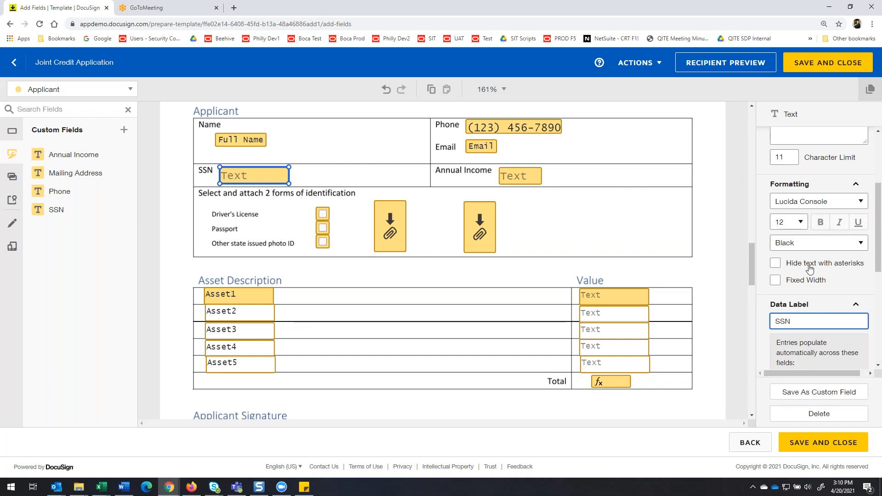
scroll(443, 260, "down", 1)
scroll(630, 168, "up", 3)
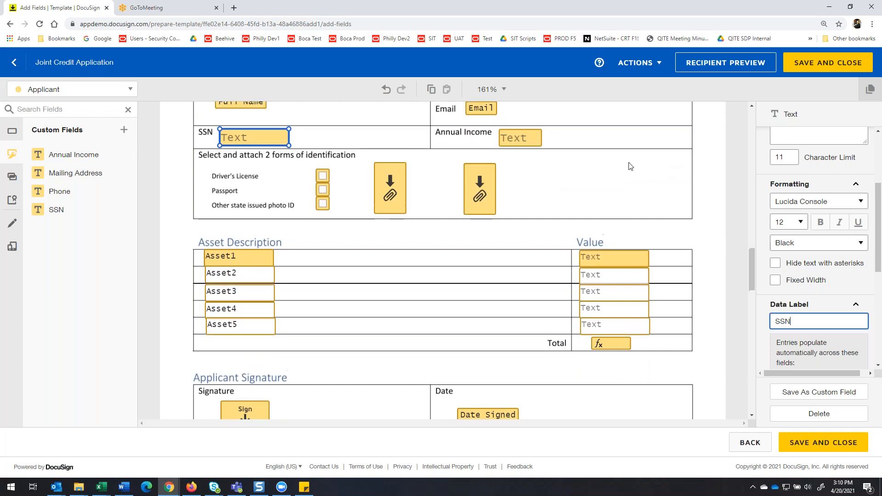
Select the Applicant's Annual Income field and look through the available standard field types.
left_click(533, 270)
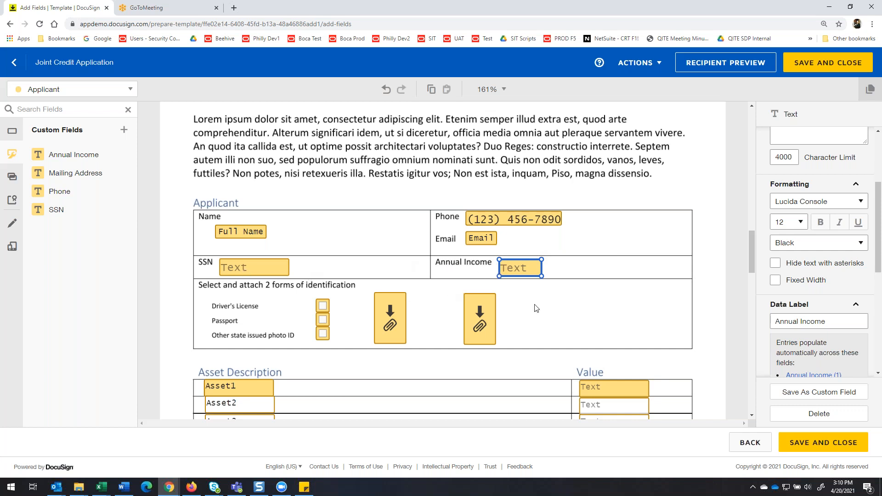
left_click(14, 132)
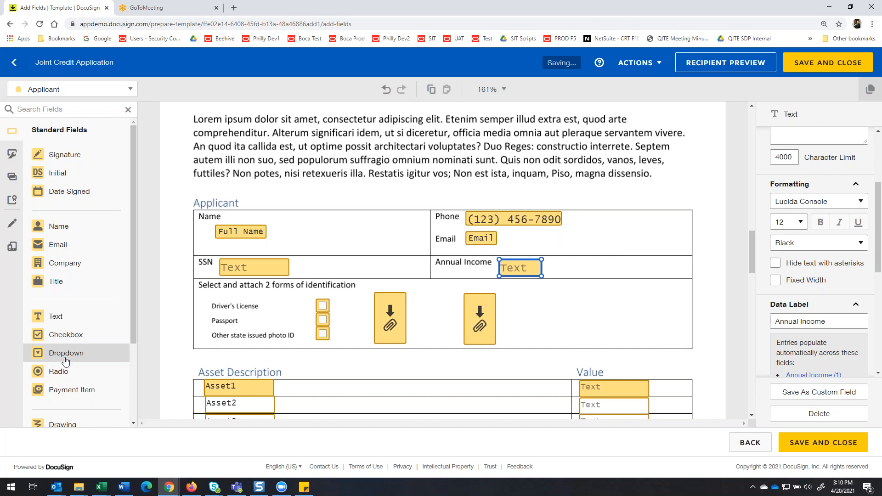
scroll(76, 366, "down", 1)
scroll(77, 366, "down", 2)
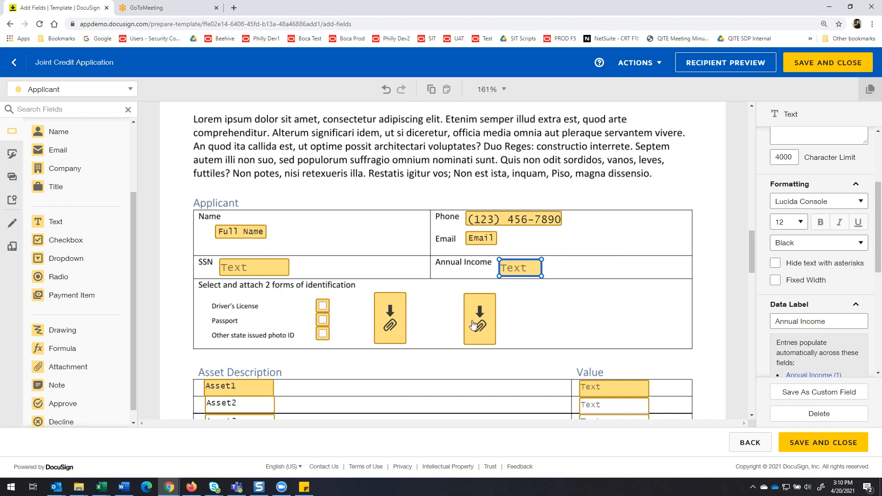
scroll(360, 312, "down", 3)
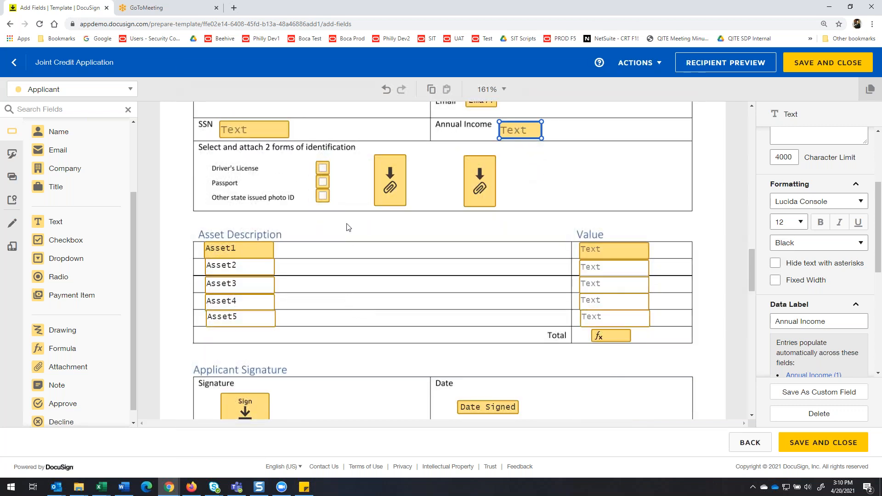
Compare the required setting of the Applicant's first and second asset description and value fields.
left_click(253, 251)
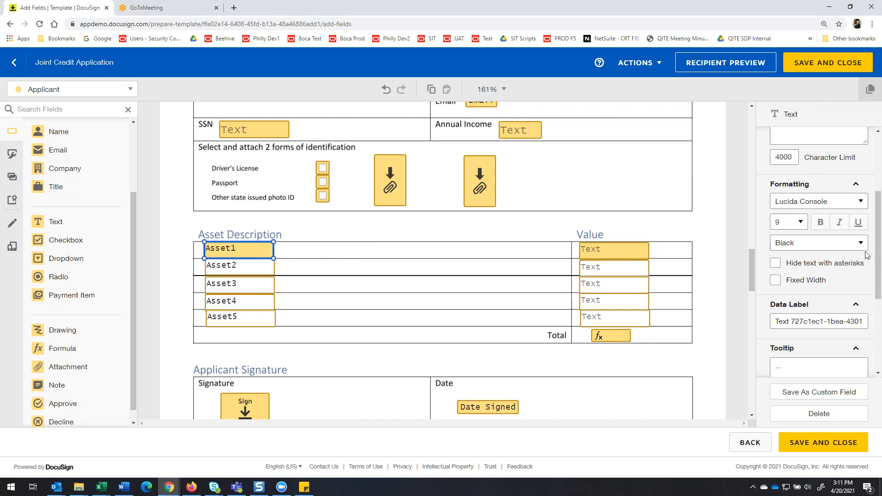
scroll(867, 255, "down", 3)
scroll(815, 186, "up", 5)
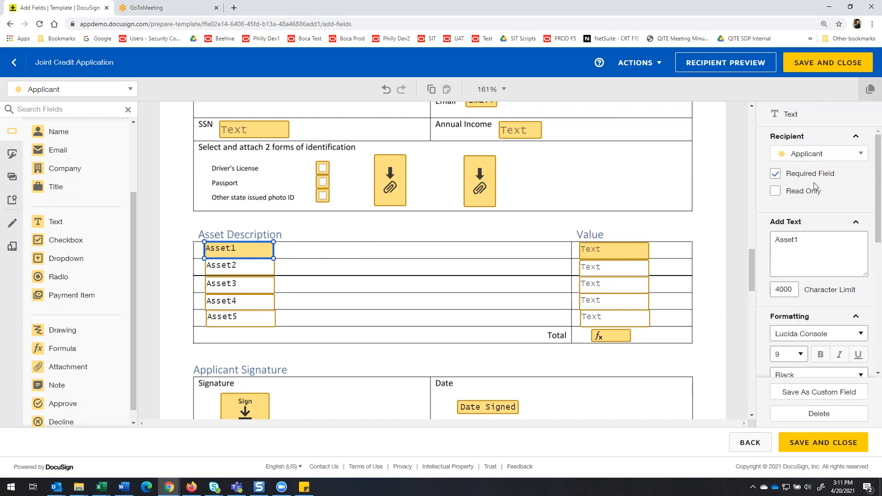
left_click(597, 254)
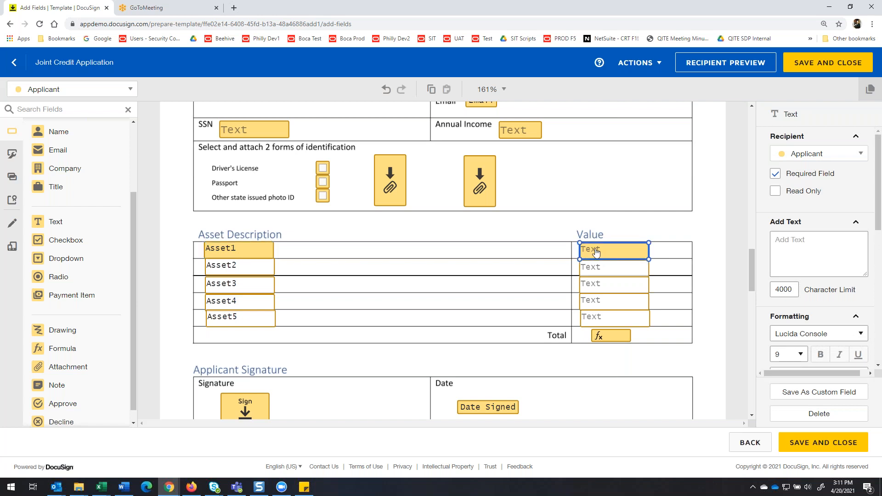
left_click(250, 270)
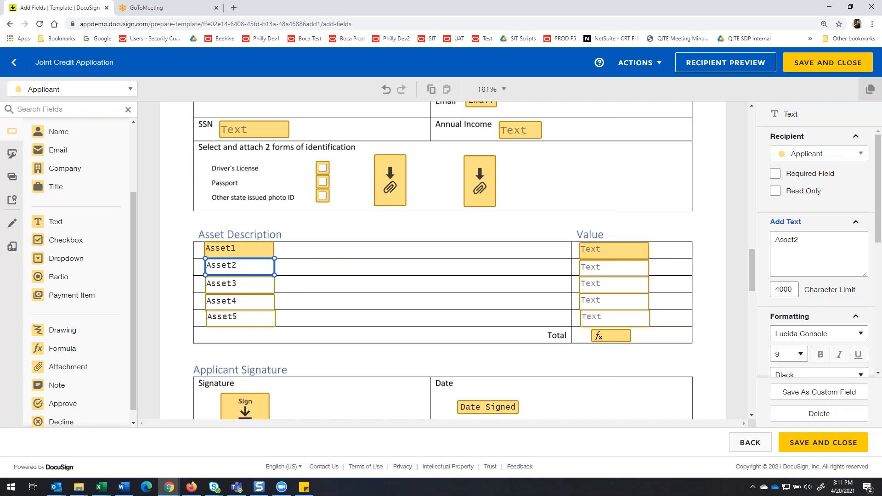
left_click(605, 267)
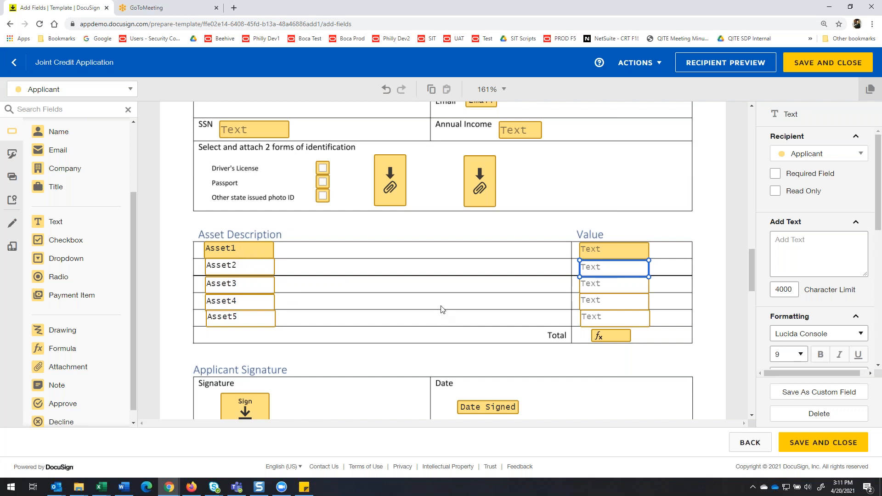
left_click(259, 251)
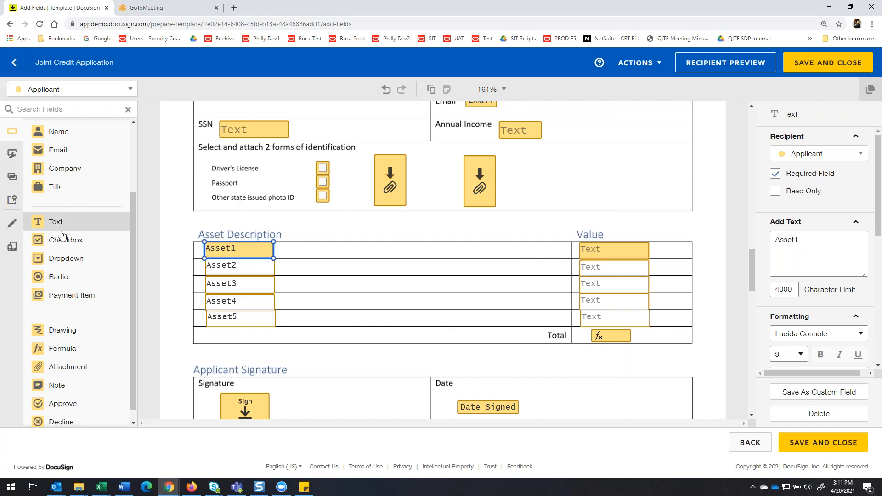
scroll(62, 241, "down", 1)
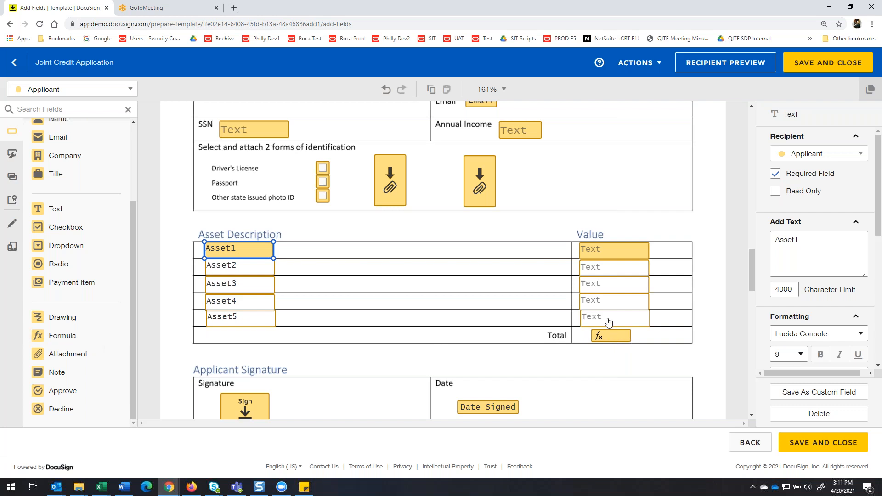
Examine the second asset value field's data label and validation, and the formula of the Applicant's Total field.
left_click(604, 269)
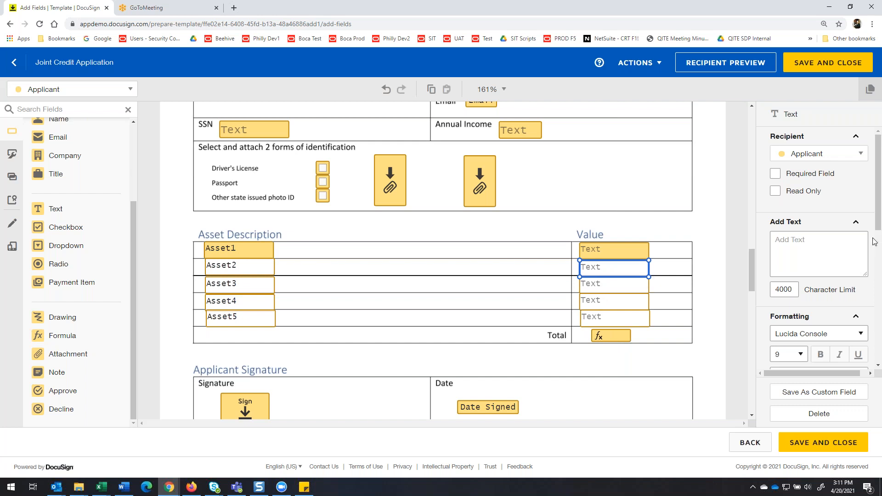
scroll(844, 231, "down", 5)
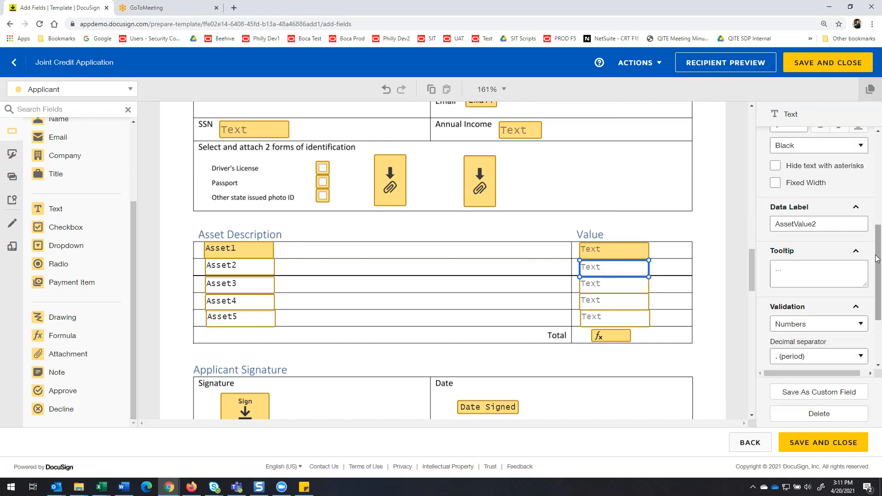
left_click(612, 339)
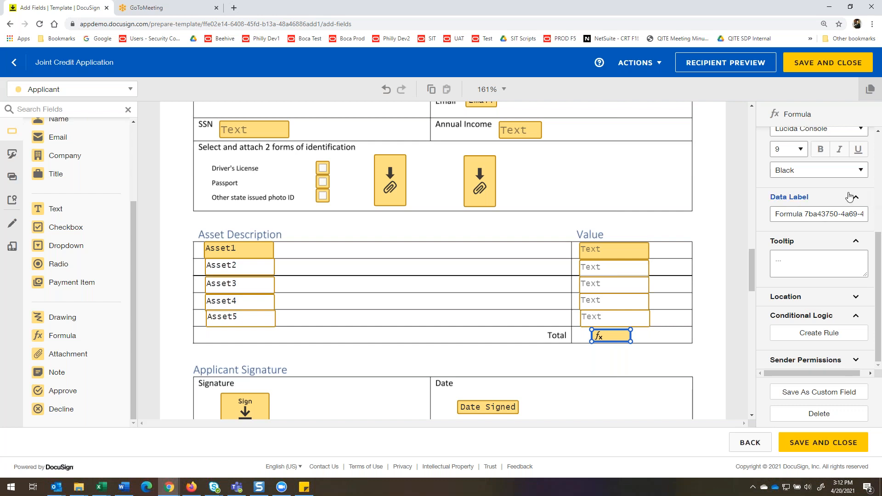
scroll(811, 226, "up", 4)
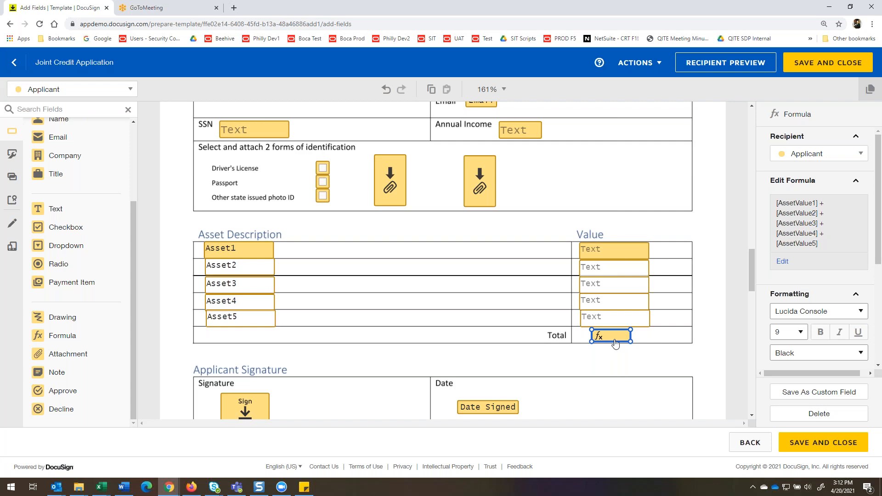
Look over the Co-Applicant's fields and the CEA Initials in the second Identification and Asset Statement.
scroll(615, 349, "down", 7)
scroll(615, 357, "down", 8)
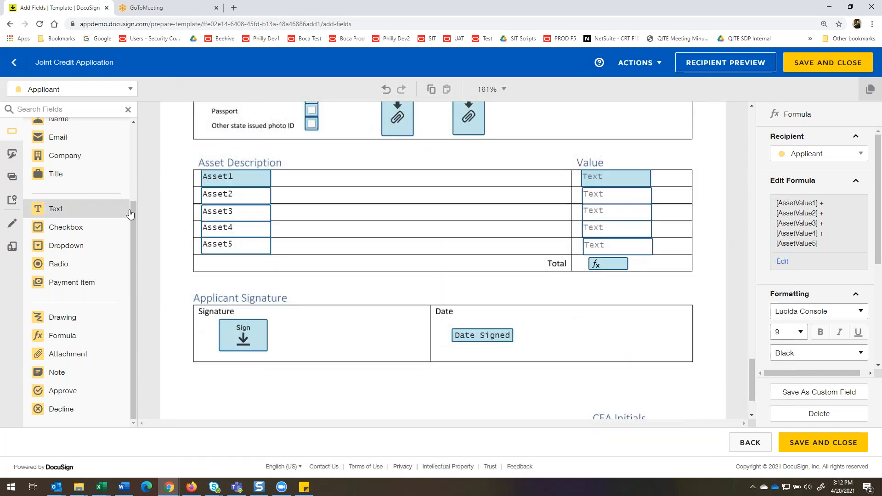
scroll(289, 191, "up", 3)
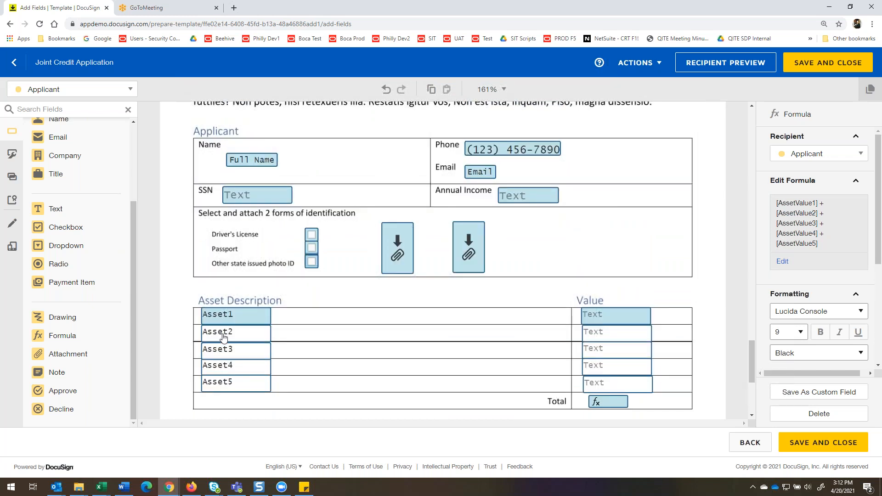
scroll(545, 282, "down", 5)
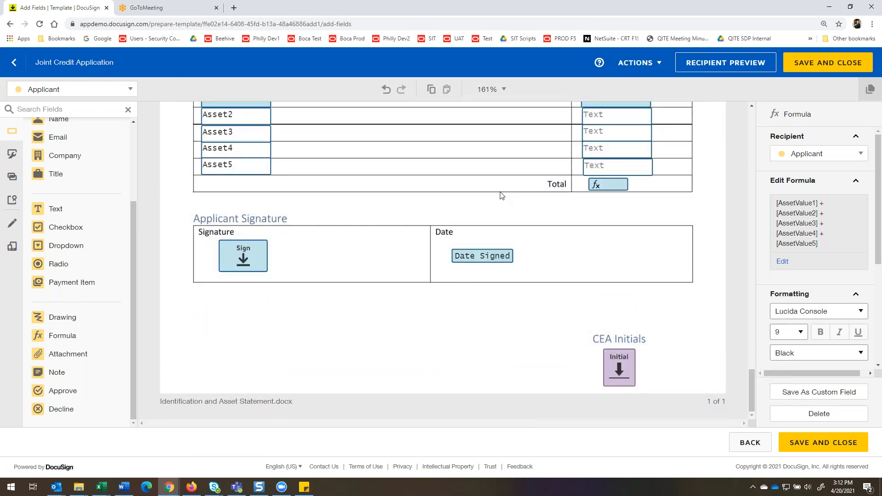
Set the active recipient for new fields to CEA Credit Assessor and return to the Applicant's Identification and Asset Statement.
left_click(126, 92)
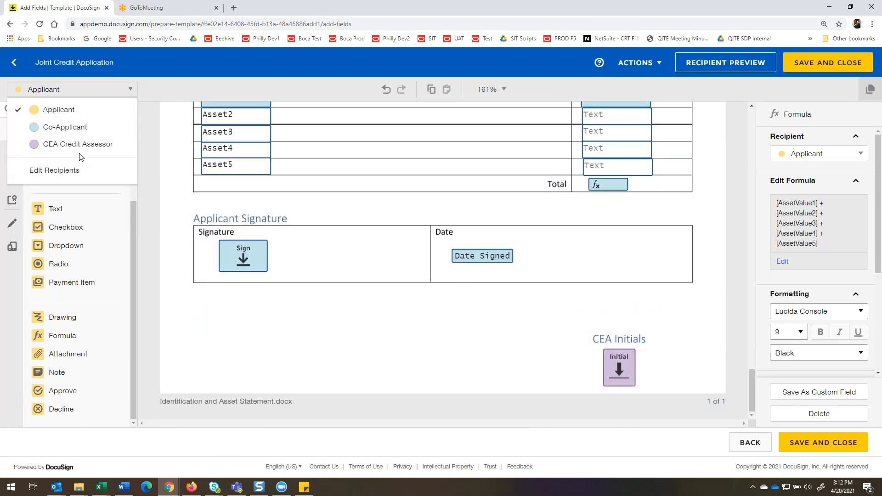
left_click(91, 144)
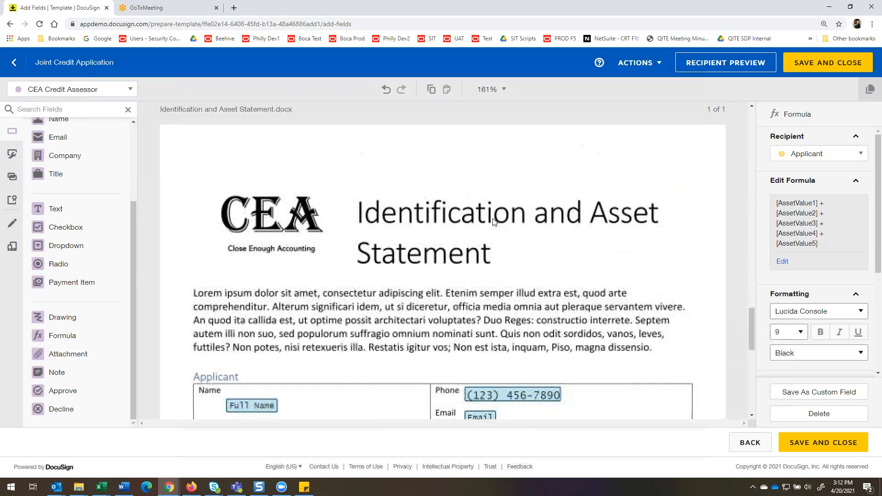
scroll(415, 232, "up", 7)
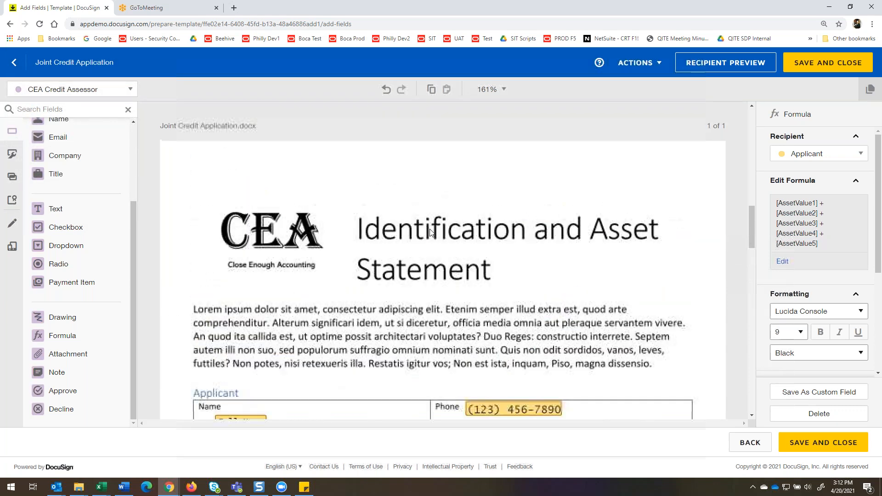
Look over the remaining CEA signature and initials fields in the Joint Credit Application template, and save and close it.
scroll(427, 225, "down", 1)
scroll(427, 228, "down", 10)
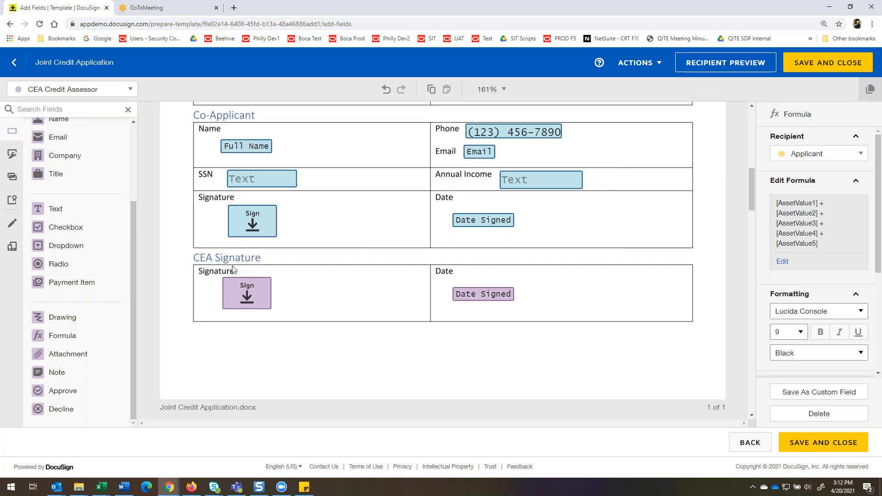
scroll(524, 296, "down", 10)
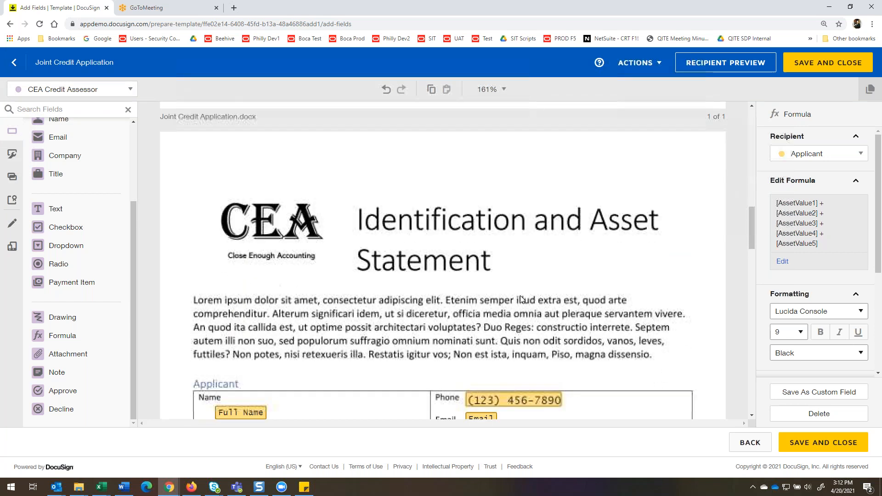
scroll(645, 236, "down", 3)
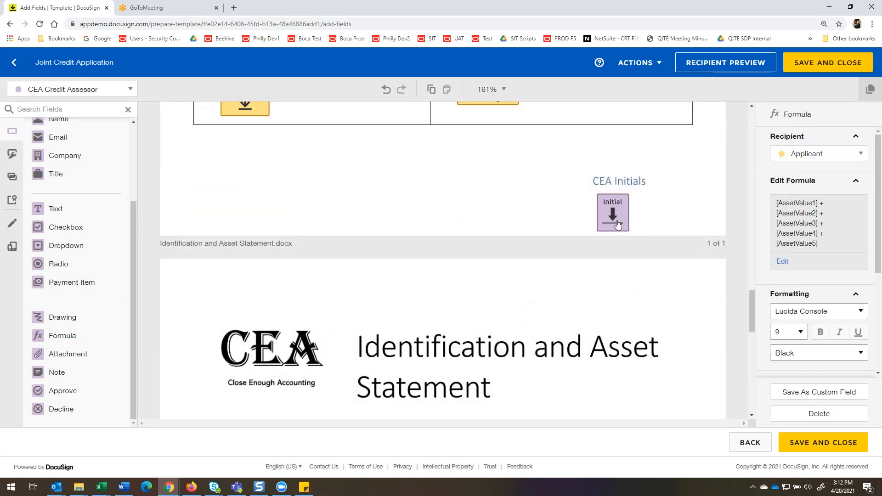
scroll(639, 294, "down", 6)
scroll(644, 310, "down", 7)
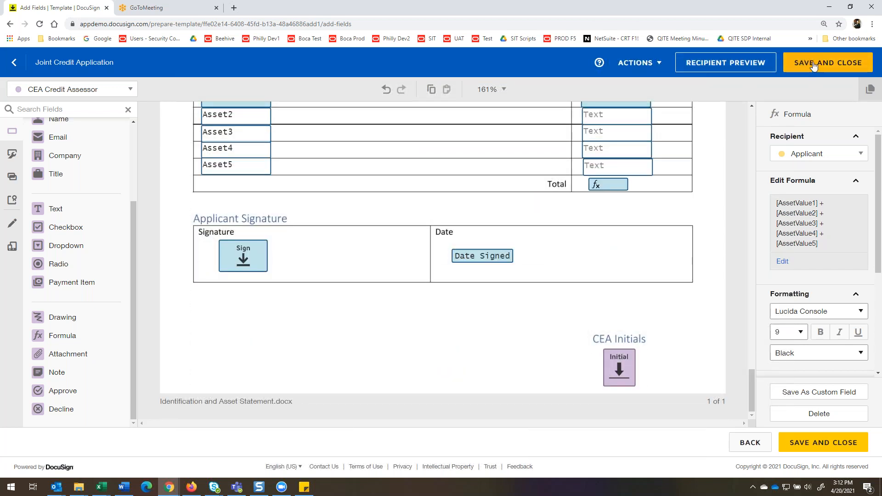
left_click(813, 68)
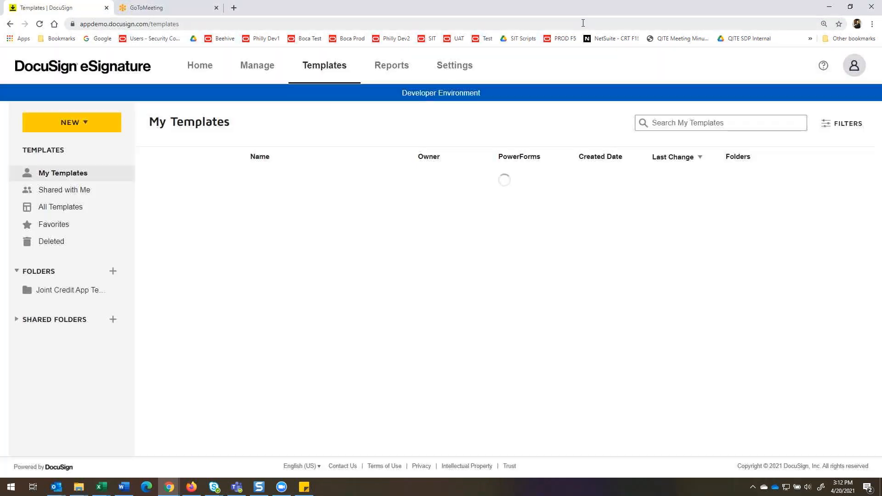
Log out of the admin account and log in as CEA Credit Rep using the saved email and password.
left_click(854, 68)
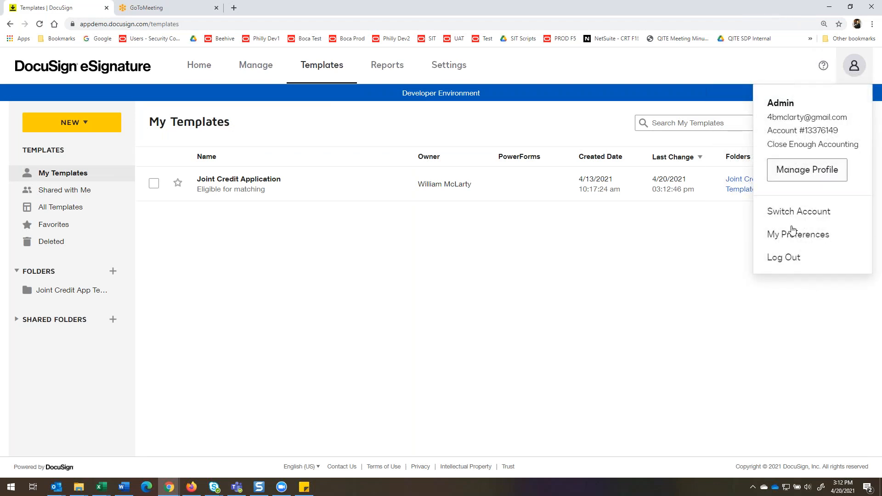
left_click(792, 257)
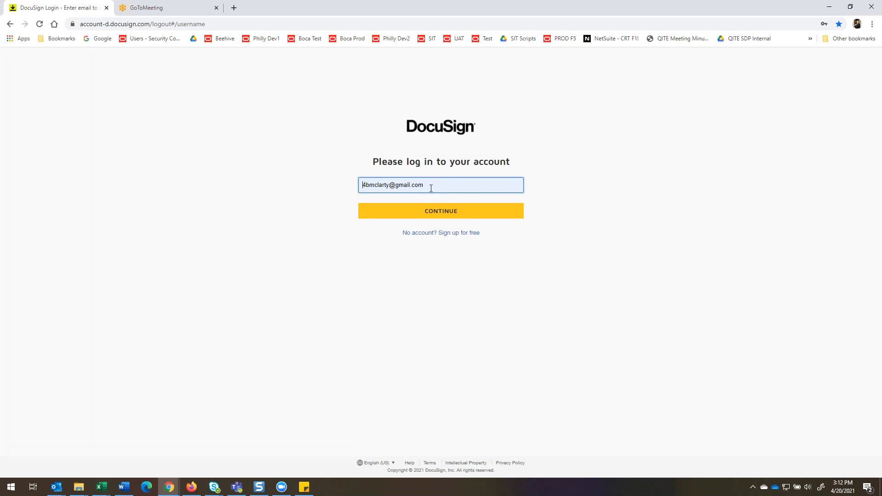
left_click(431, 184)
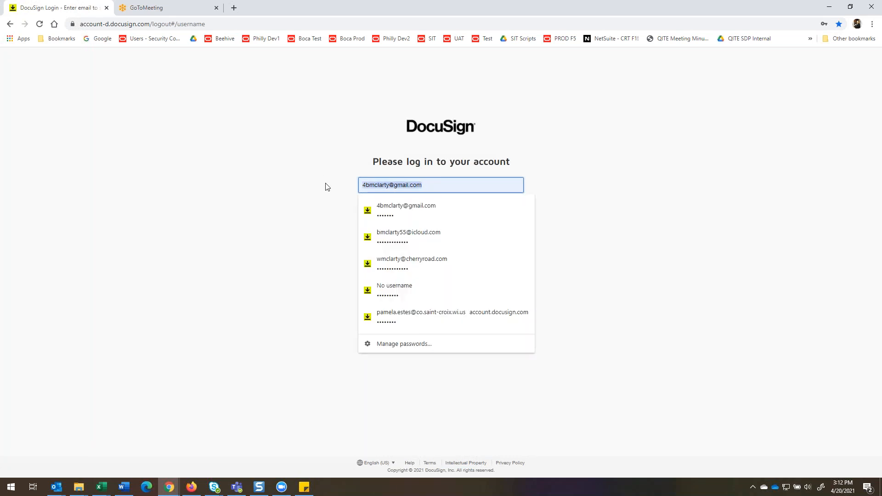
type("b")
left_click(414, 211)
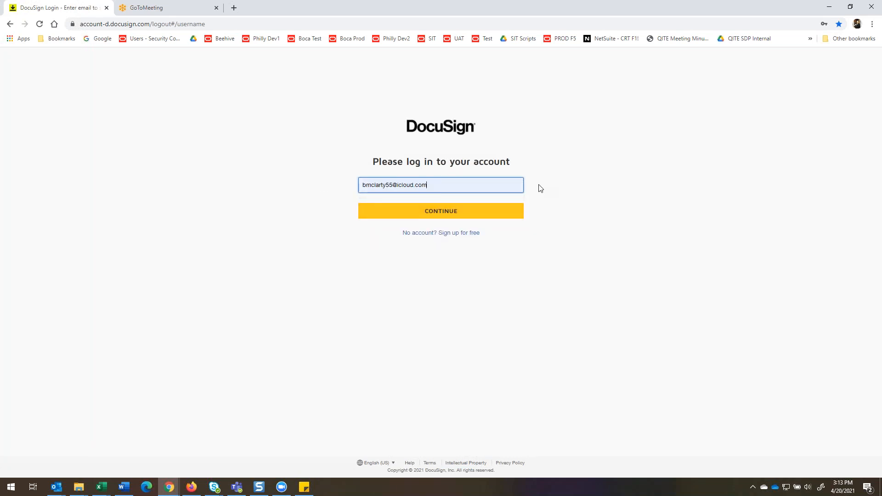
left_click(452, 212)
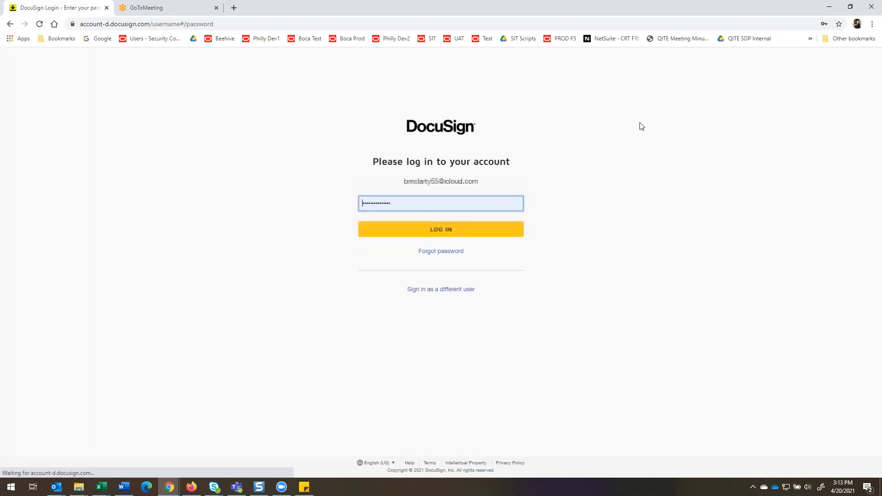
left_click(465, 231)
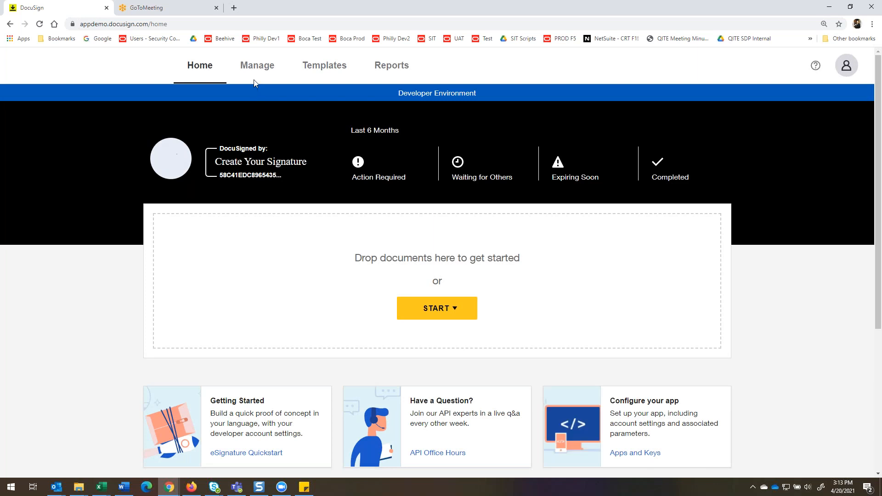
Find the Joint Credit Application among the templates shared with the CEA Credit Rep and start using it.
left_click(321, 67)
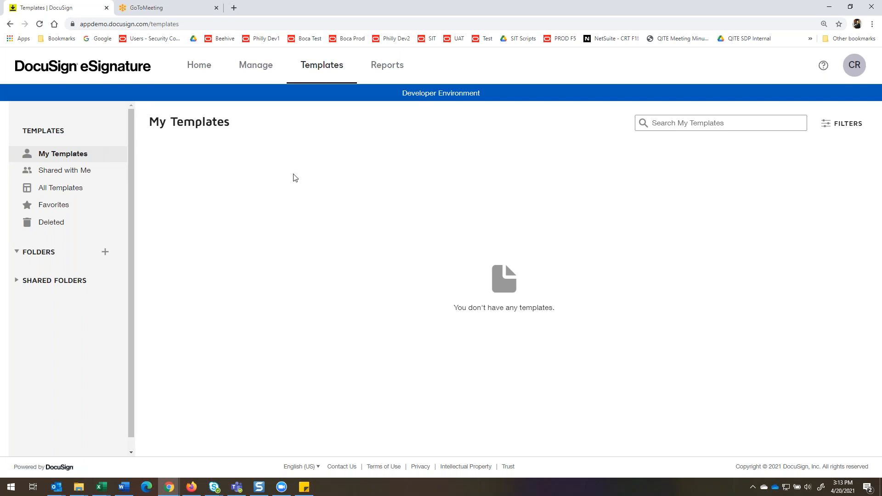
left_click(73, 171)
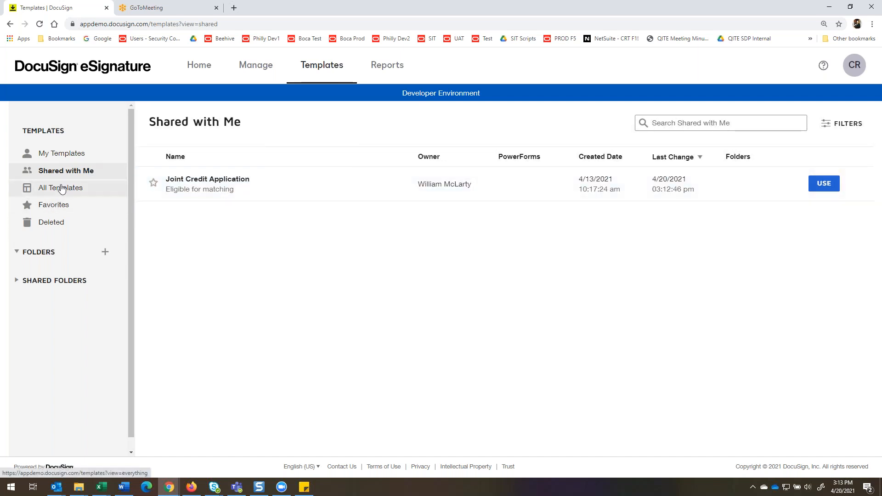
left_click(86, 189)
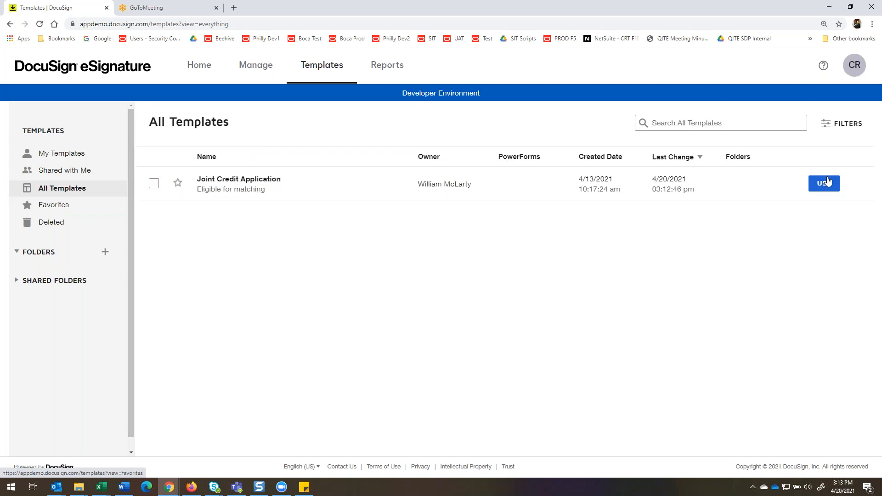
left_click(97, 177)
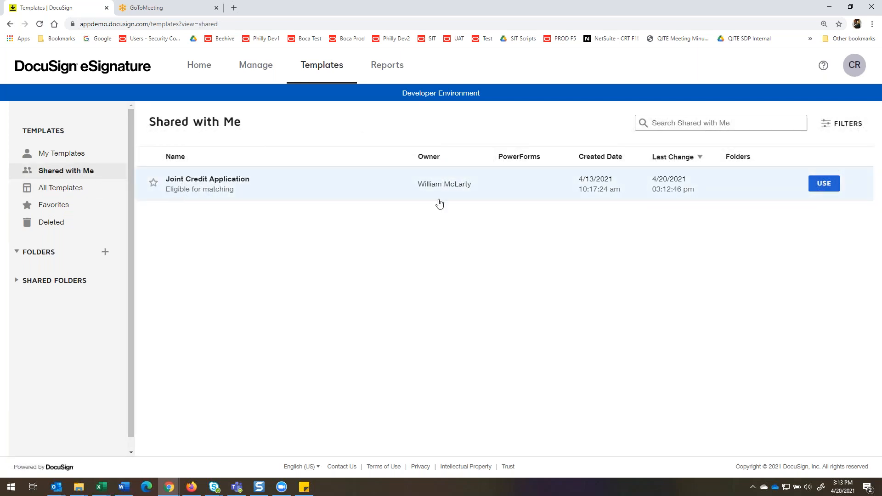
left_click(824, 184)
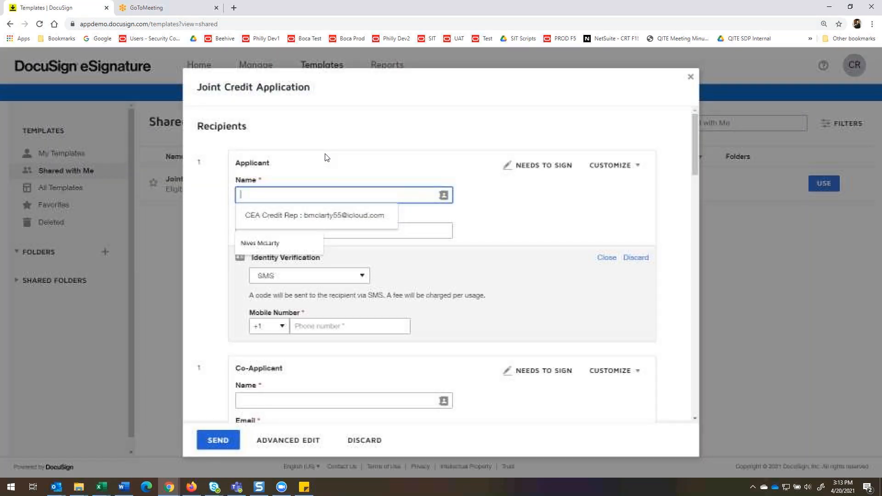
Fill in the Applicant's name and email, and enter the mobile number for SMS identity verification.
scroll(261, 138, "down", 1)
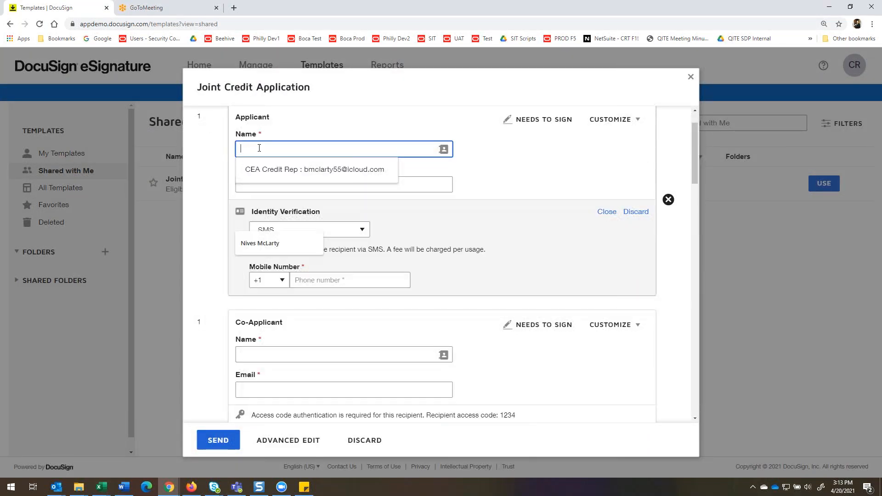
left_click(261, 170)
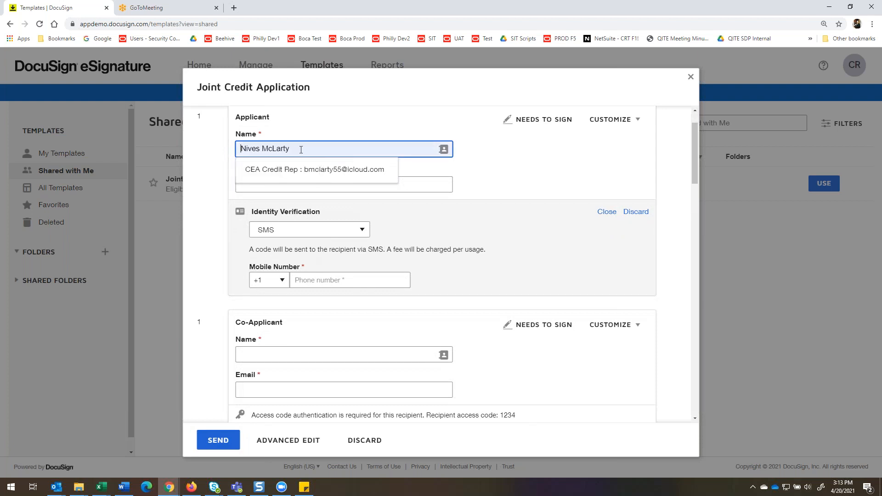
left_click(265, 187)
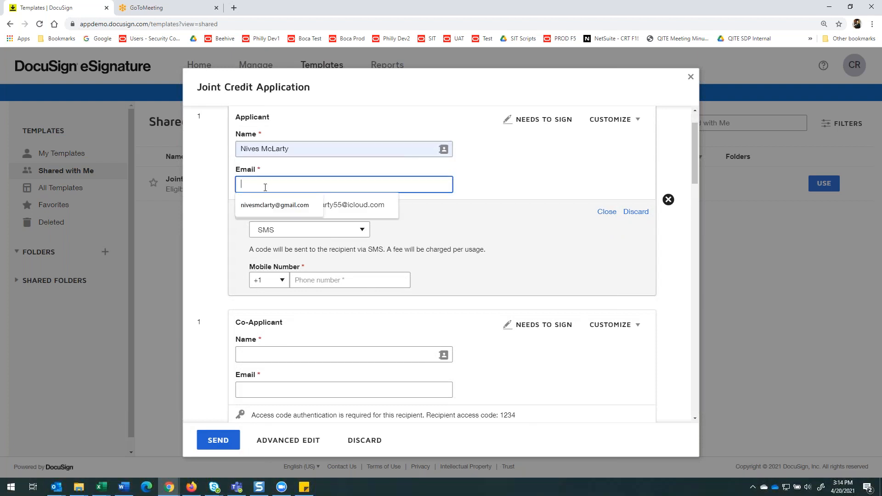
left_click(262, 205)
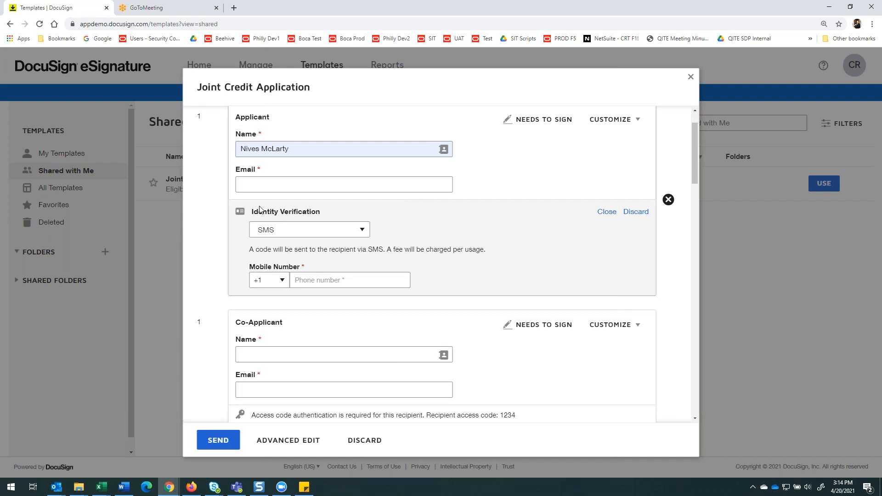
left_click(265, 184)
left_click(262, 201)
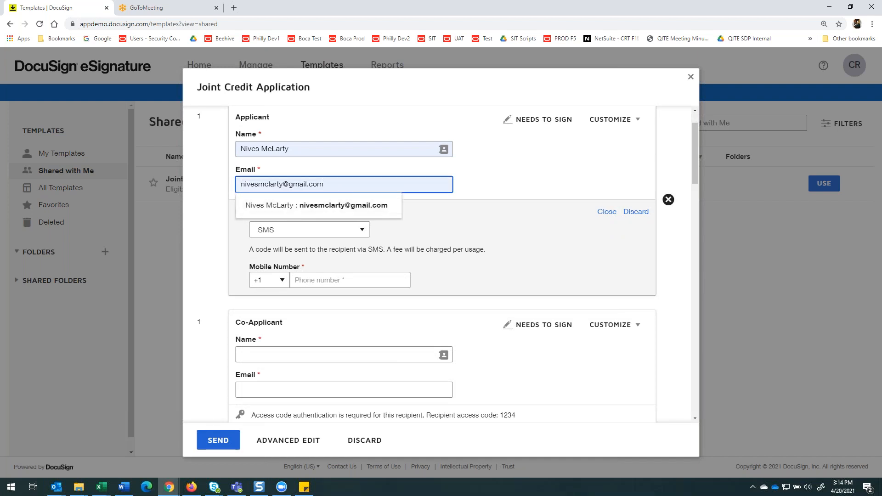
left_click(310, 279)
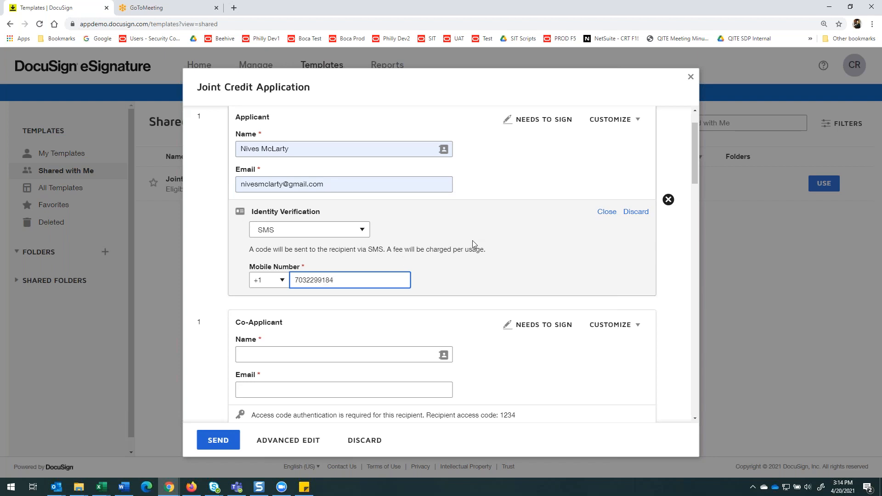
Fill in the Co-Applicant recipient with the name Joint Applicant2 and the recipient's email.
scroll(473, 243, "down", 2)
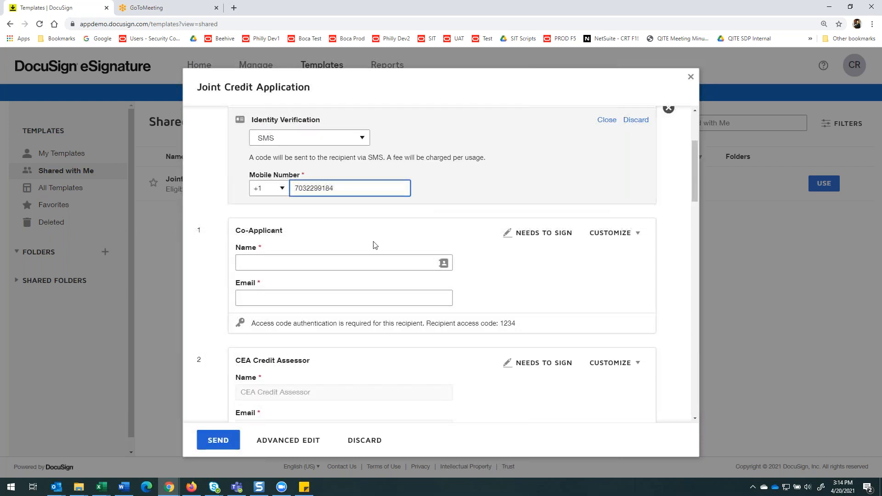
left_click(271, 262)
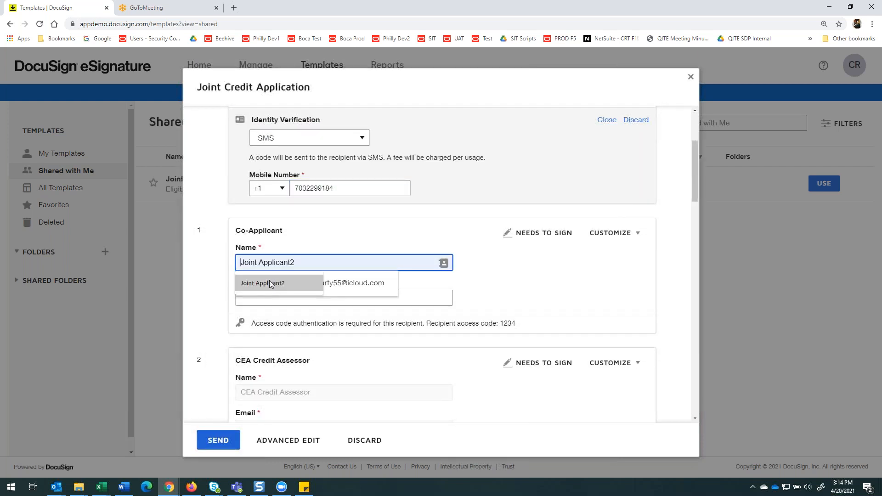
left_click(269, 283)
left_click(263, 297)
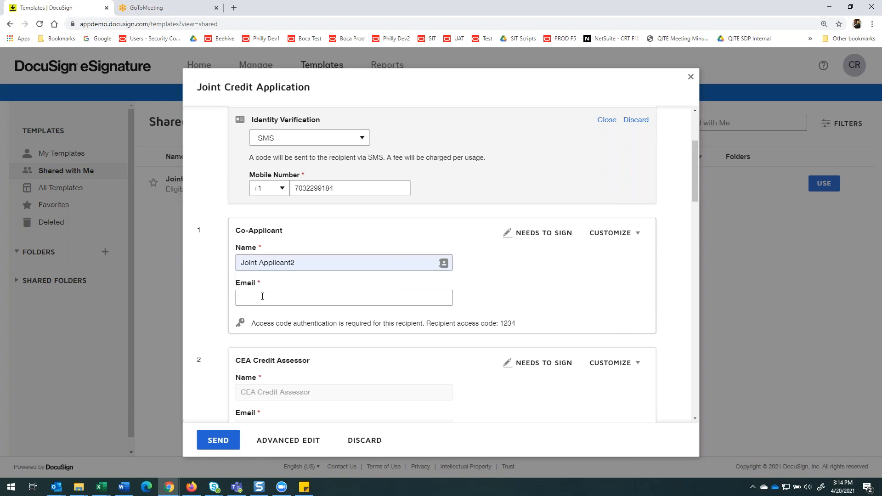
left_click(264, 298)
left_click(269, 319)
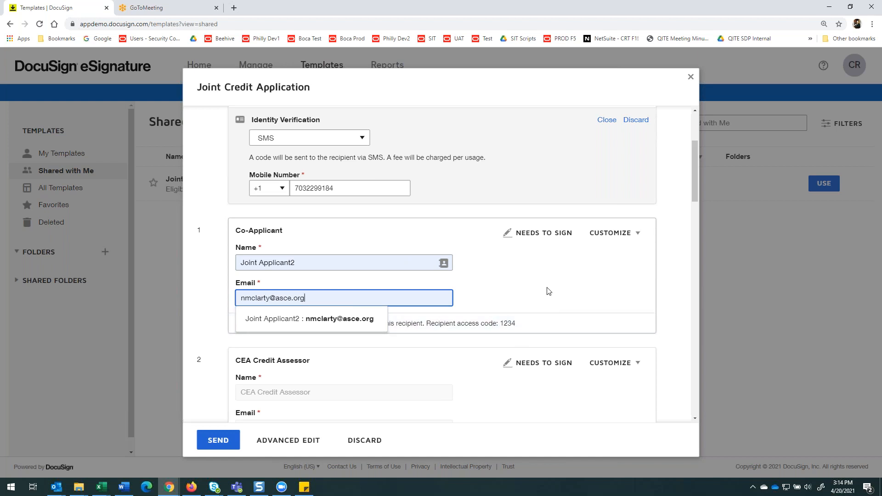
Review the preset CEA Credit Assessor and Legal Department recipients and the email message, and send the envelope.
scroll(546, 297, "down", 1)
scroll(544, 301, "down", 2)
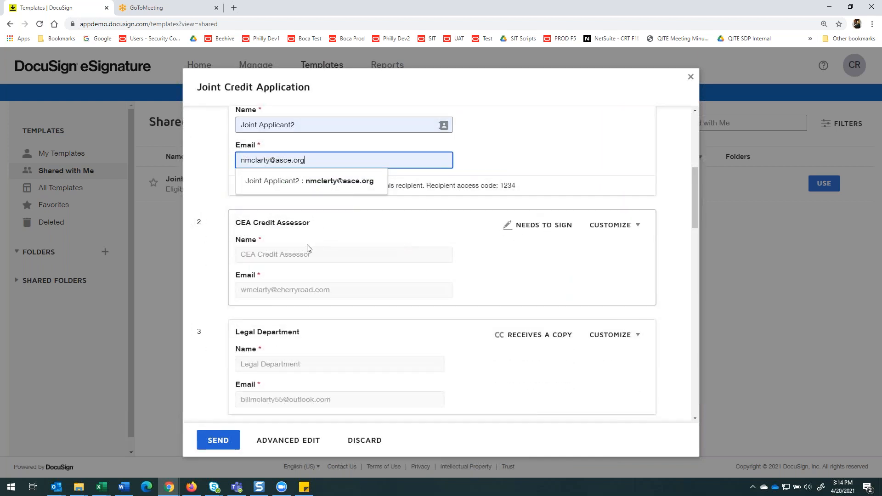
scroll(307, 244, "down", 1)
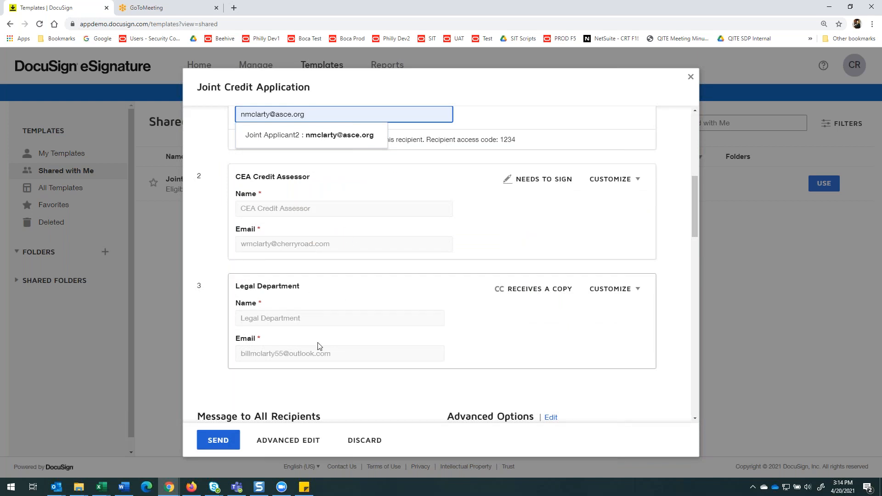
scroll(420, 326, "down", 5)
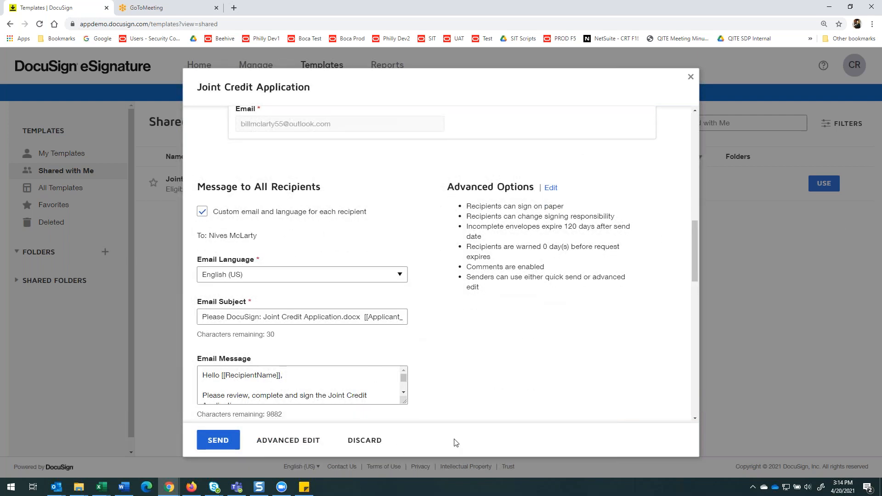
left_click(218, 441)
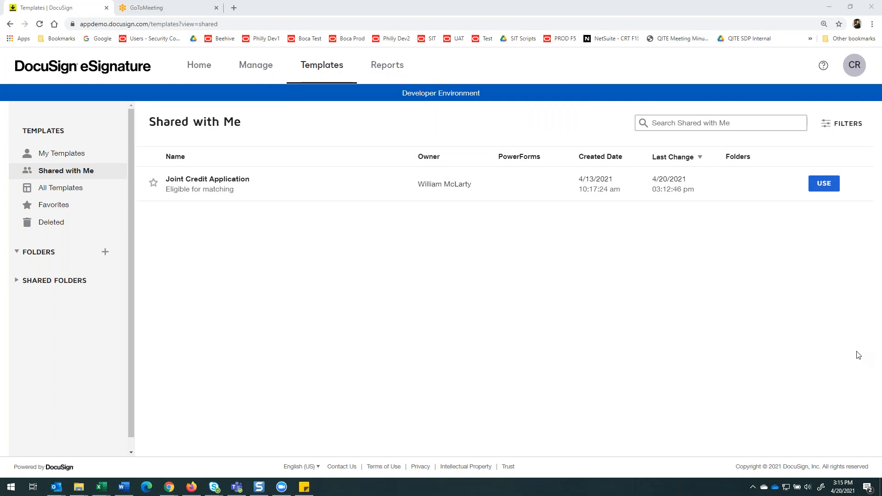
Switch to Outlook, reposition and enlarge its window, and open the account owner's personal inbox.
left_click(683, 258)
left_click_drag(305, 33, 452, 19)
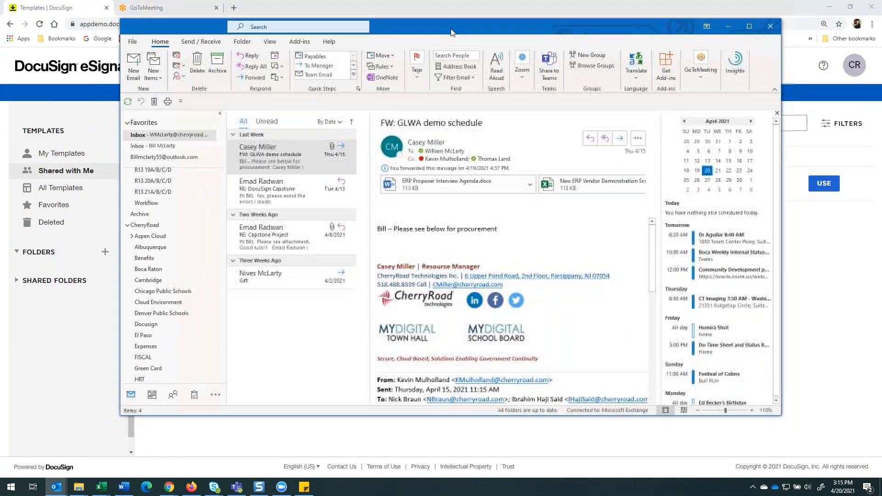
left_click(181, 146)
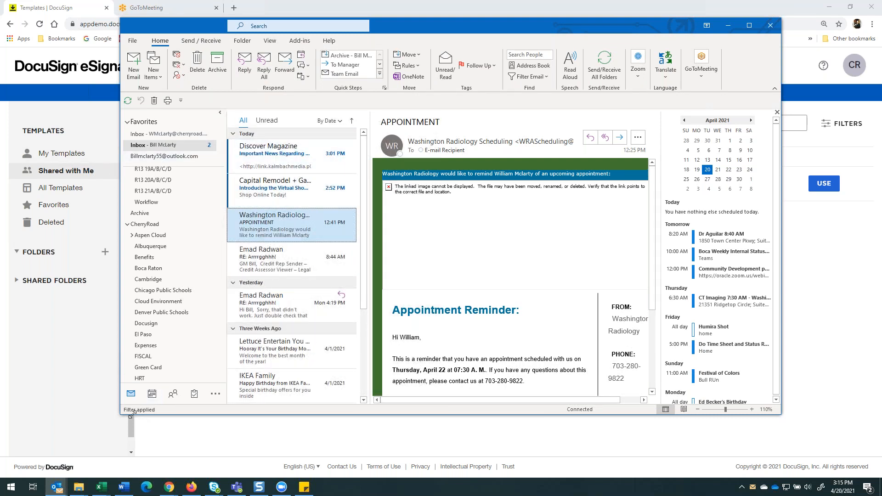
left_click_drag(131, 414, 87, 450)
Send and receive mail for all folders to bring new messages into the personal inbox.
left_click(209, 182)
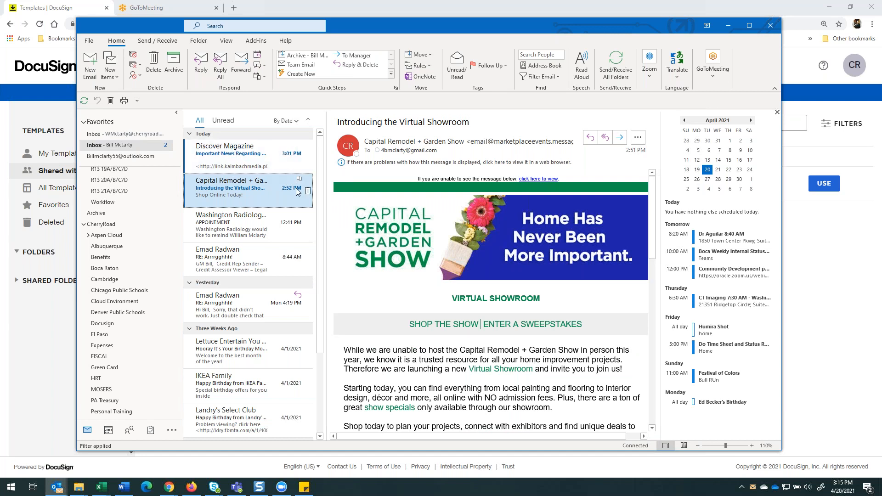
left_click(870, 343)
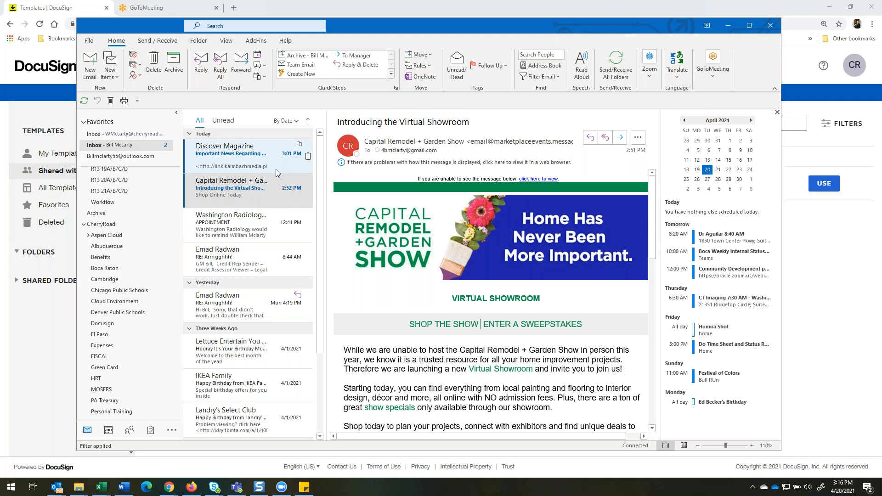
left_click(152, 42)
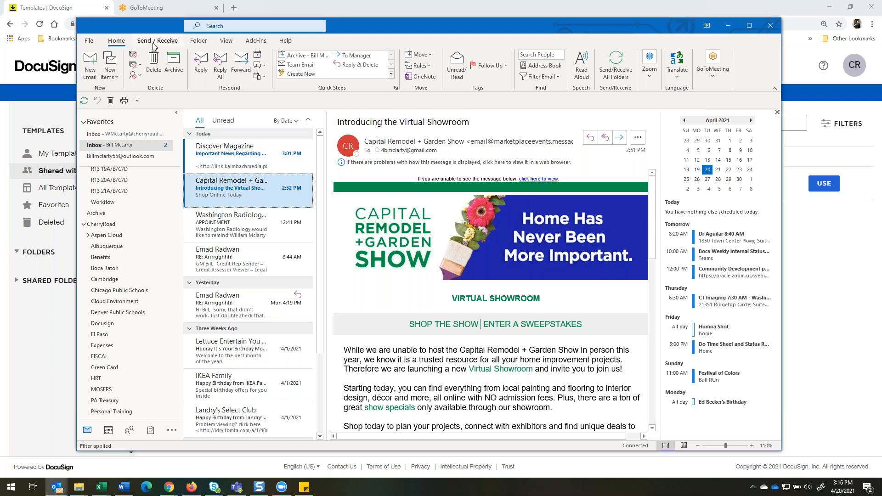
left_click(158, 41)
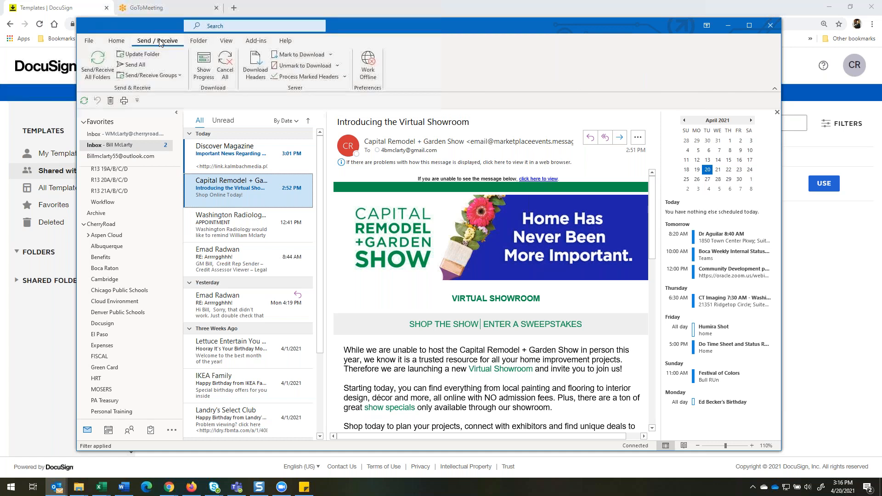
left_click(98, 63)
left_click(811, 411)
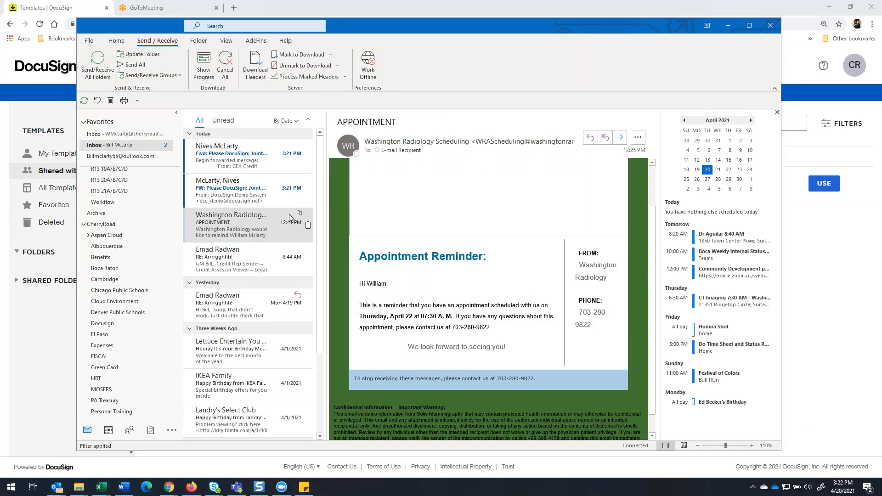
Open the forwarded "Please DocuSign: Joint Credit Application.docx Joint Applicant2" email and read its greeting and signing message.
left_click(231, 192)
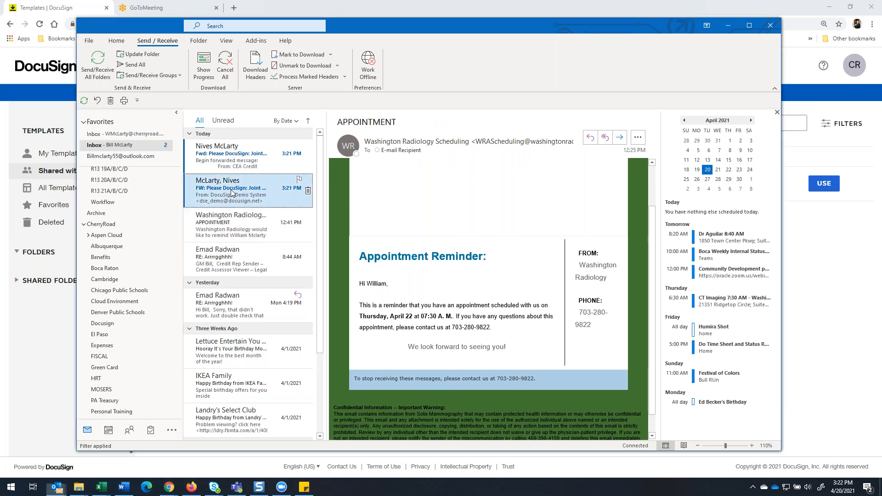
scroll(476, 247, "down", 1)
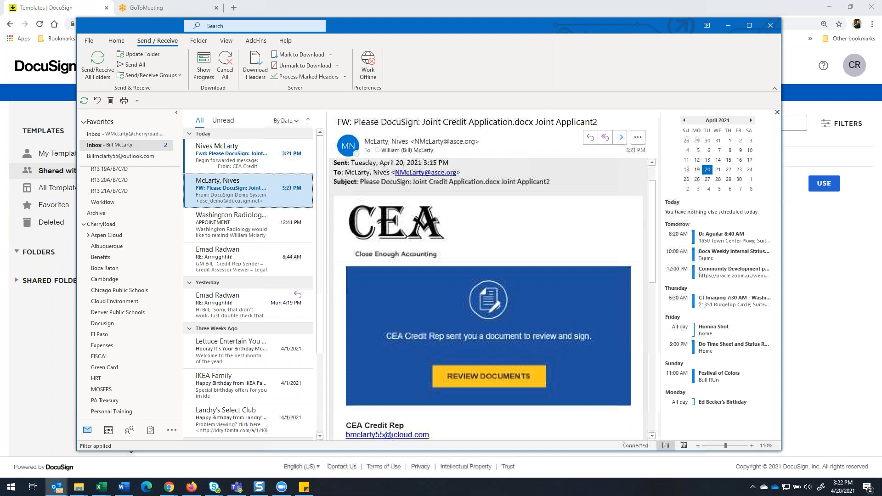
scroll(513, 260, "down", 1)
scroll(512, 260, "up", 1)
scroll(464, 220, "up", 1)
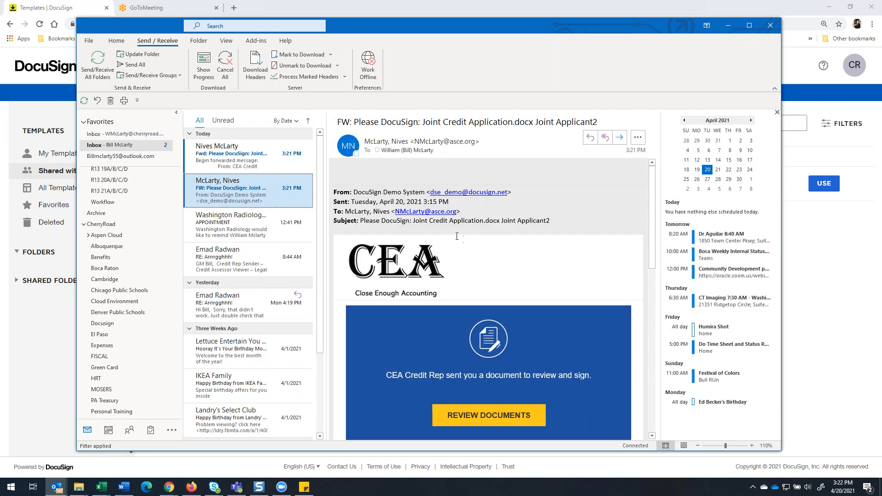
scroll(382, 370, "down", 6)
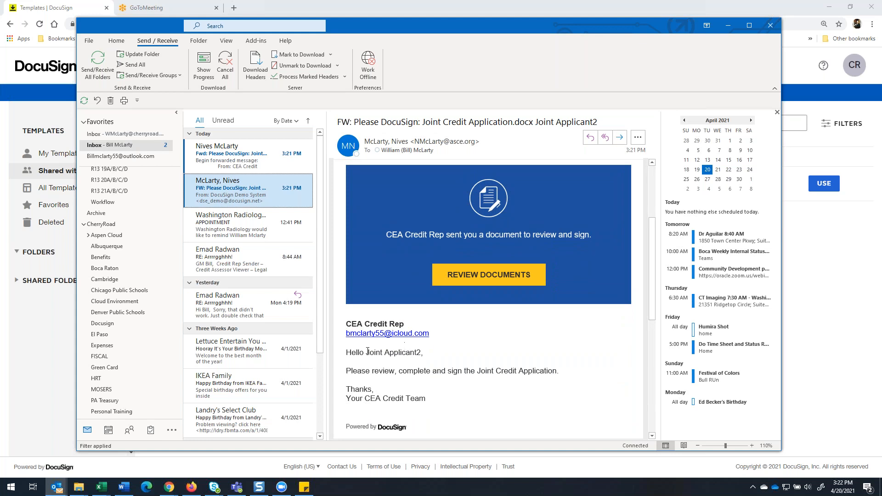
left_click_drag(366, 353, 415, 352)
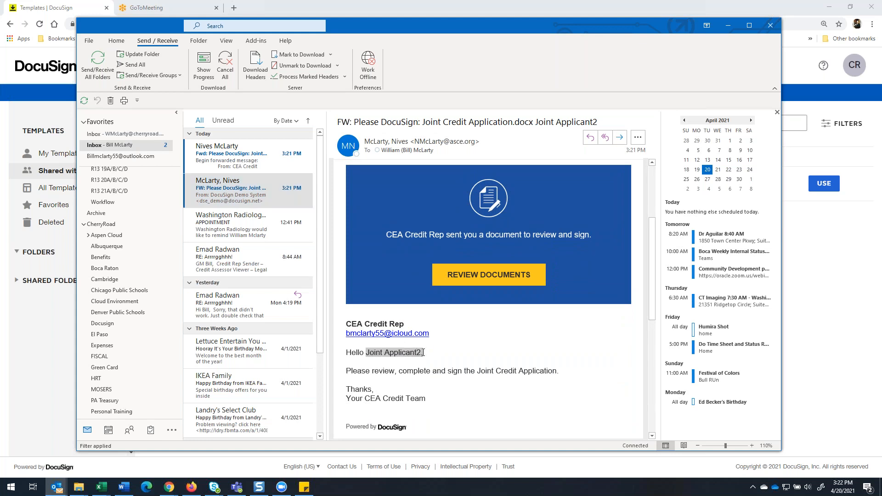
scroll(423, 352, "down", 6)
scroll(405, 339, "up", 6)
left_click(382, 352)
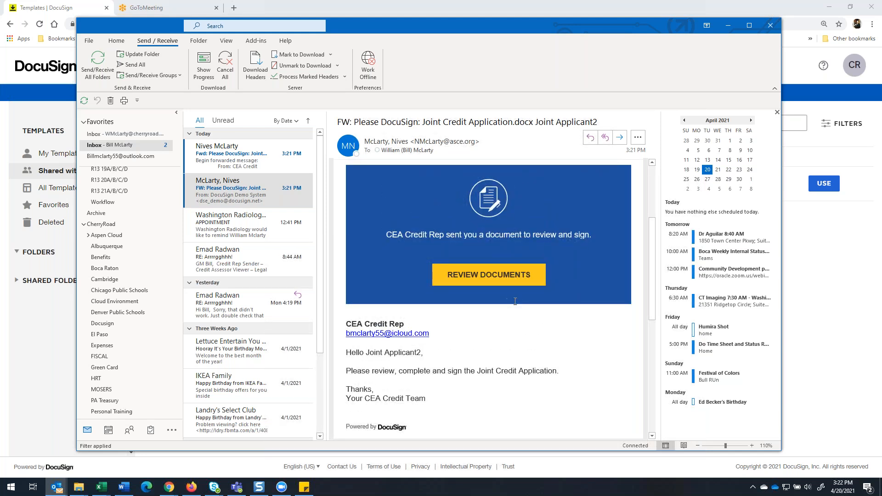
Open the documents for review from the email, enter and validate the access code, and dismiss the browser's password update offer.
left_click(499, 279, "ctrl")
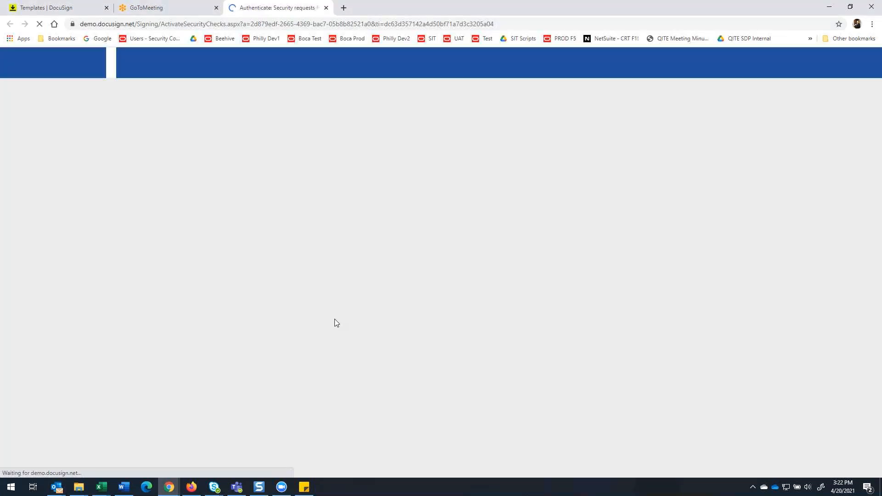
left_click(331, 218)
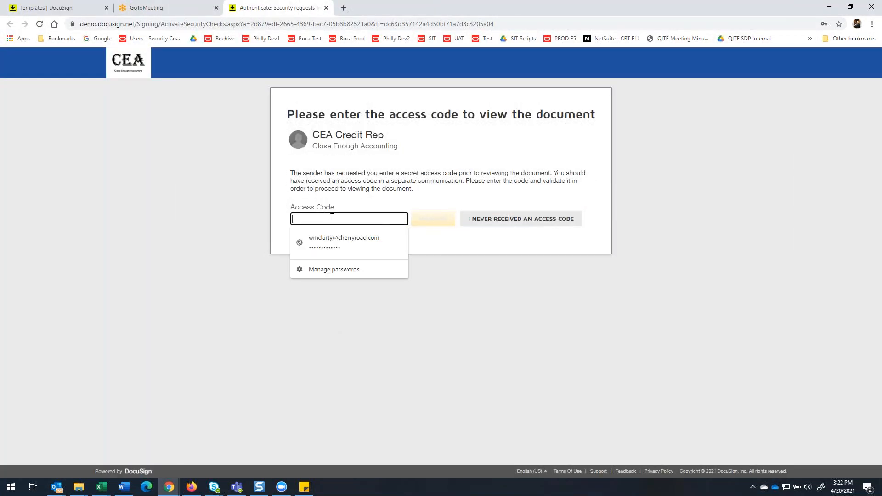
type("123")
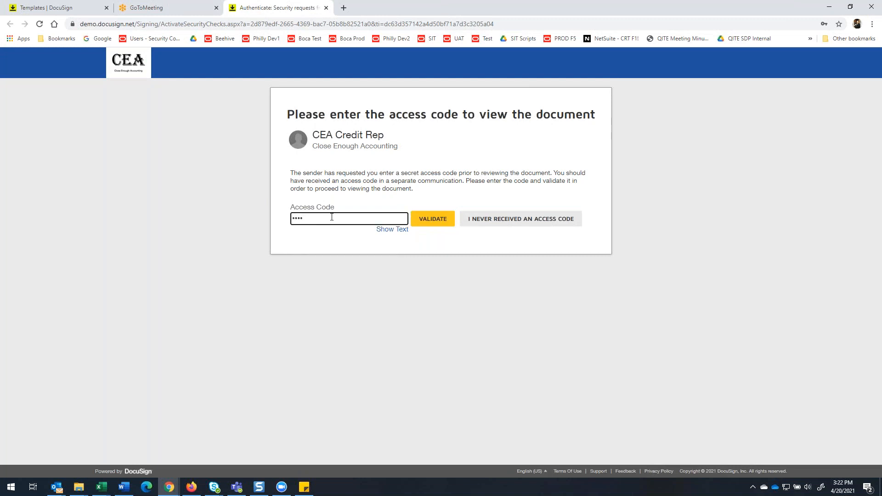
key("BackSpace")
key("BackSpace")
type("1")
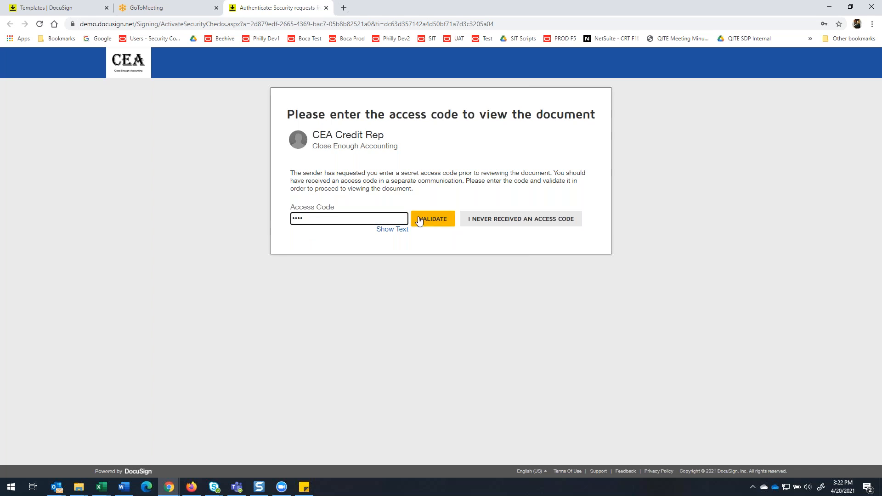
left_click(436, 221)
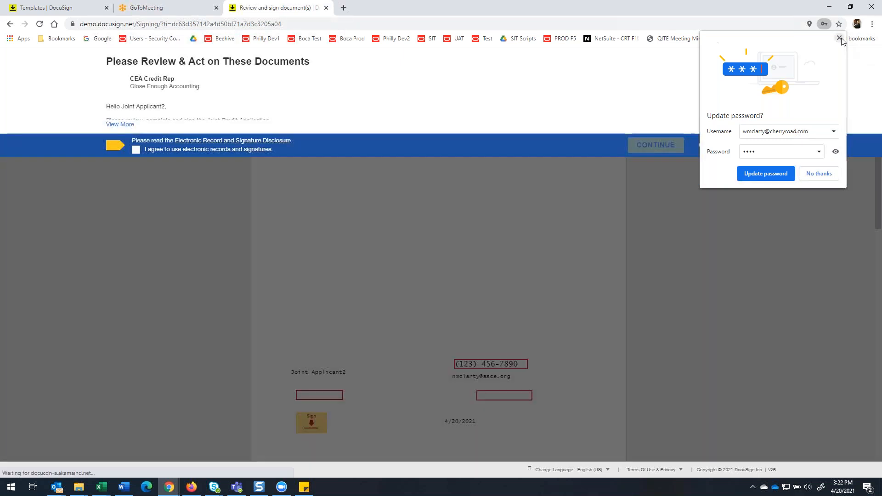
left_click(840, 39)
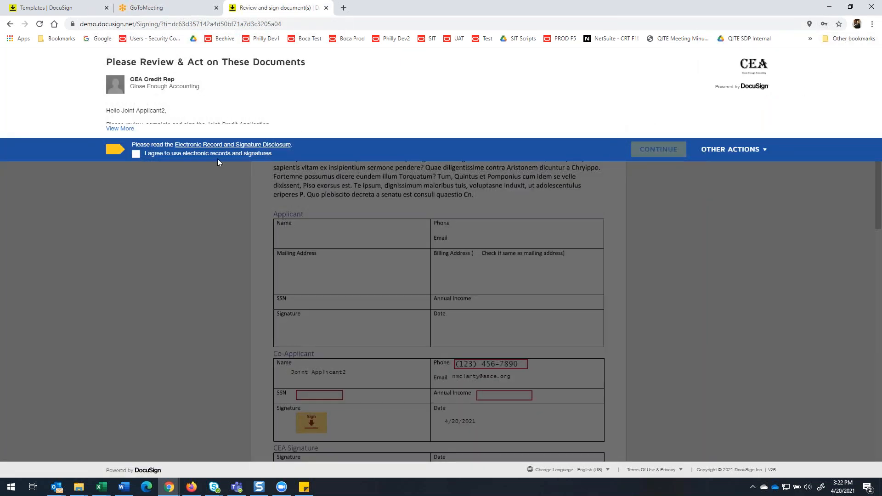
Agree to use electronic records and signatures, continue to the Joint Credit Application, and start the guided signing.
left_click(136, 154)
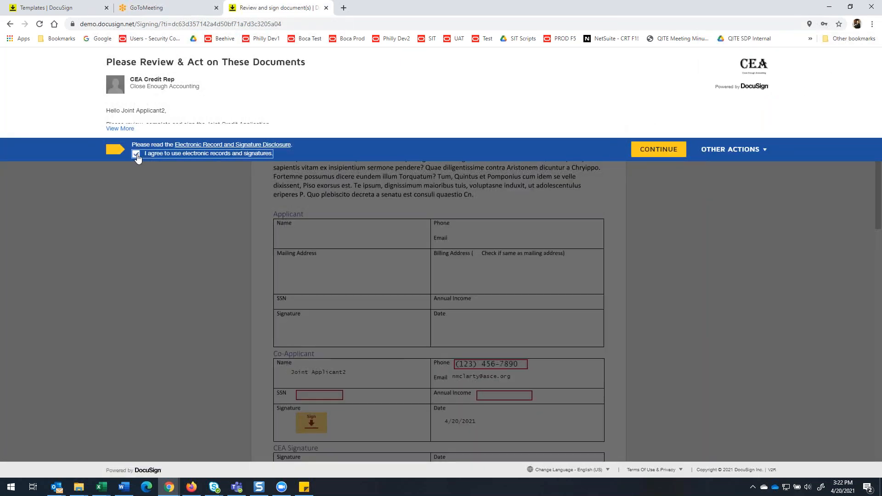
left_click(662, 150)
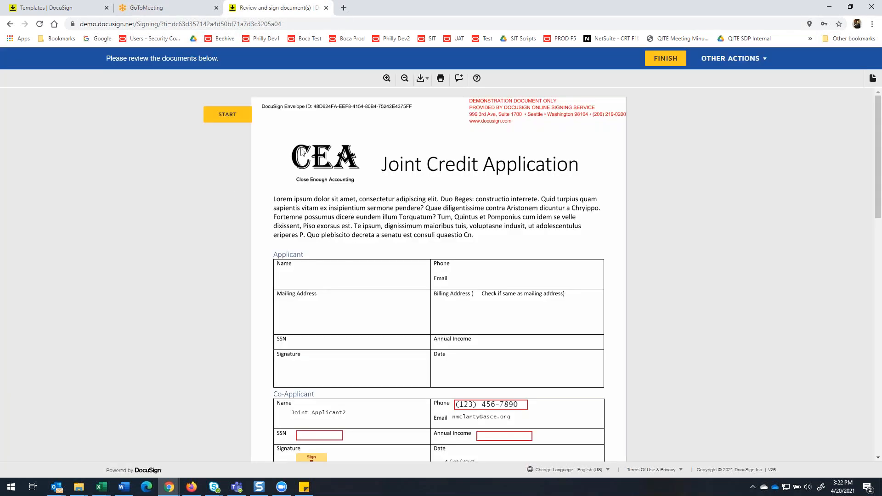
left_click(229, 118)
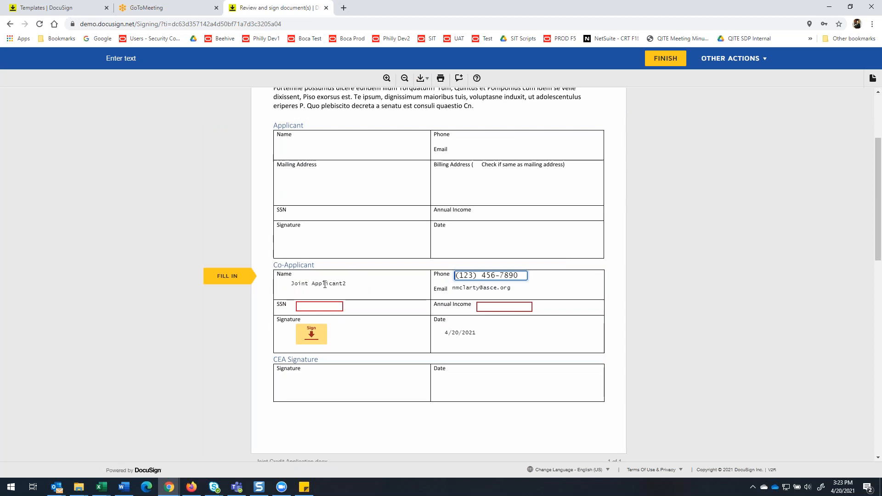
Replace the placeholder phone number in the Co-Applicant section with the co-applicant's phone number and enter the SSN.
double_click(467, 275)
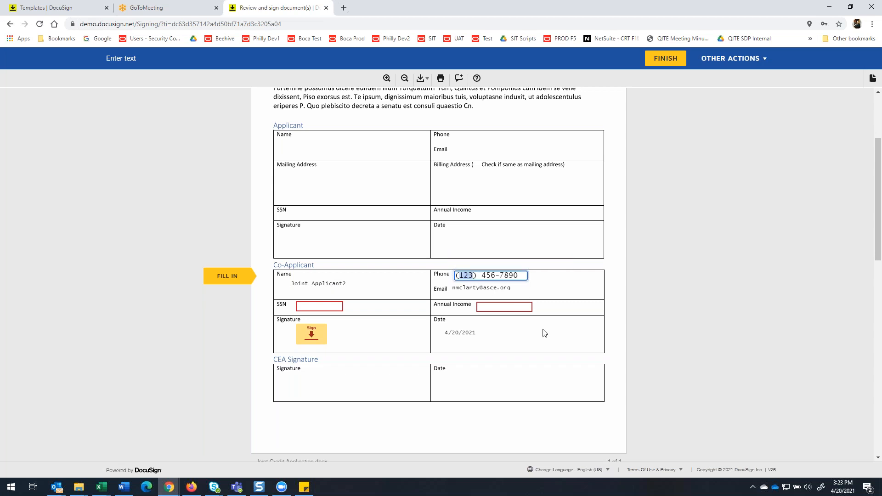
double_click(488, 275)
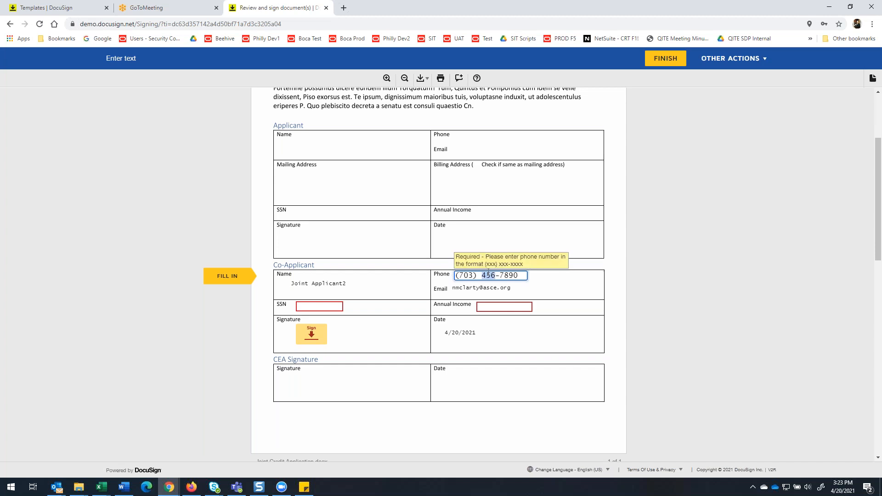
double_click(507, 275)
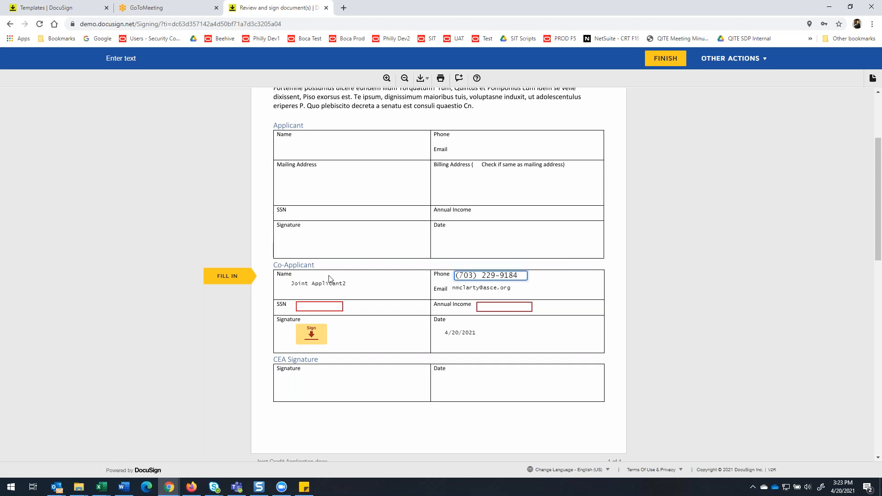
left_click(309, 305)
type("123-4")
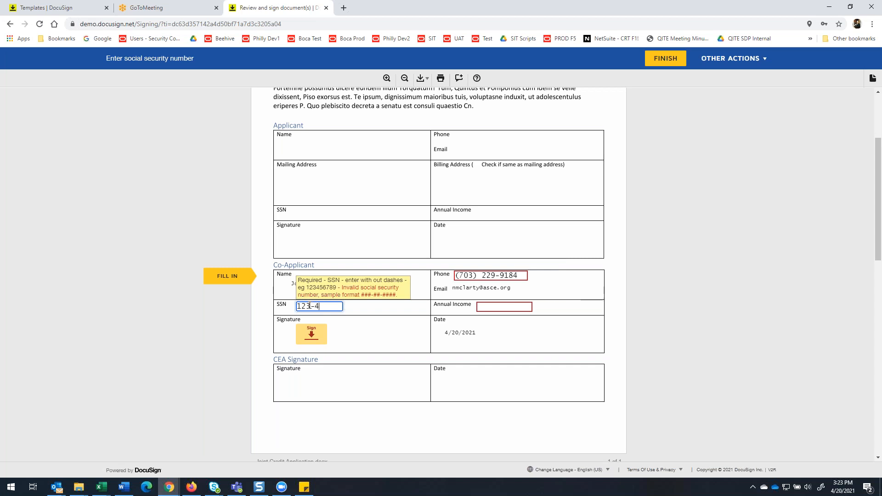
type("5-6789")
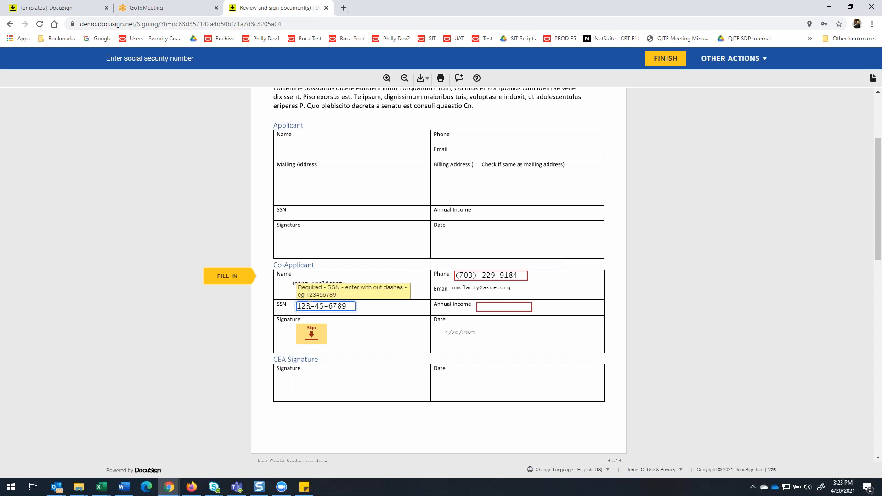
Enter 100000 as the Co-Applicant's annual income and sign the section with the preset Joint Applicant2 signature style.
left_click(490, 306)
type("100000")
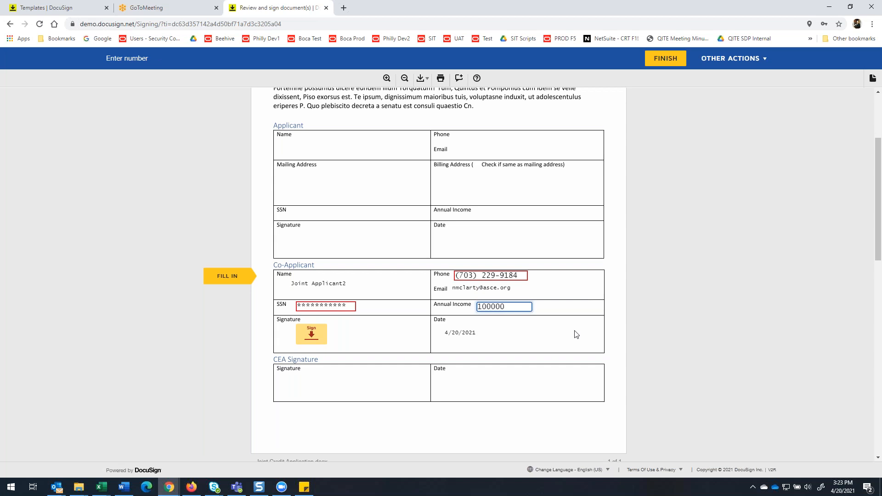
left_click(575, 331)
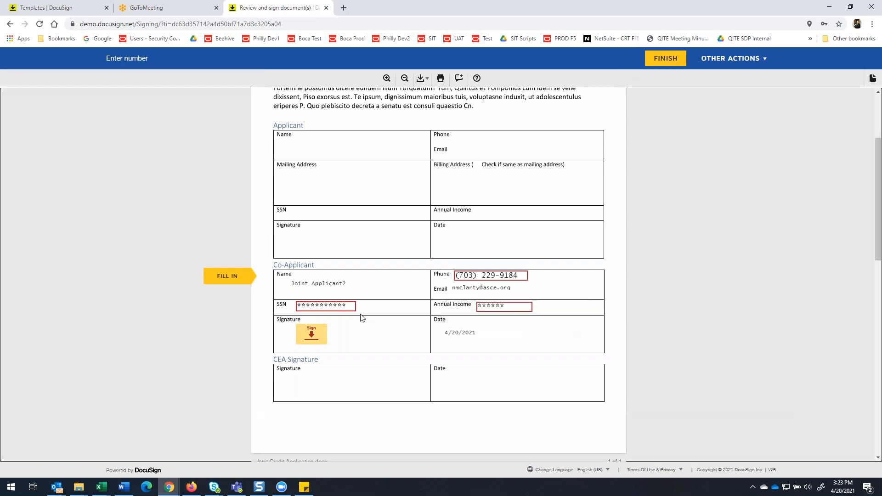
left_click(321, 338)
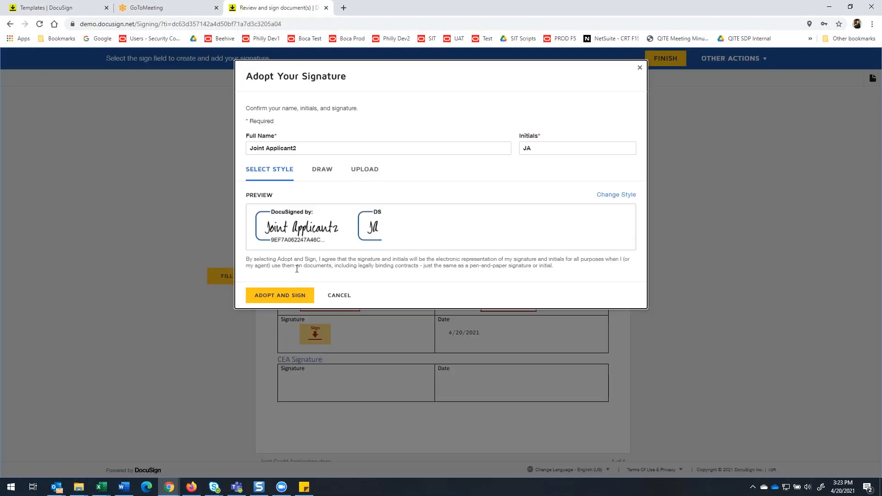
left_click(277, 295)
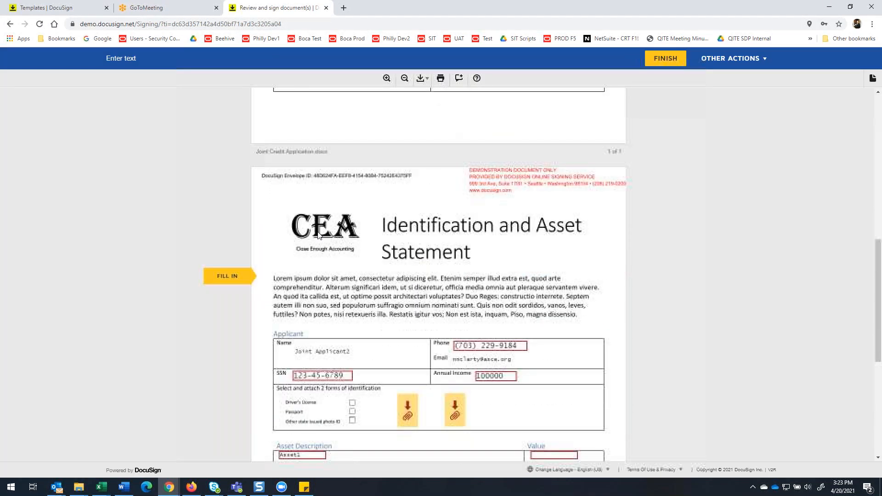
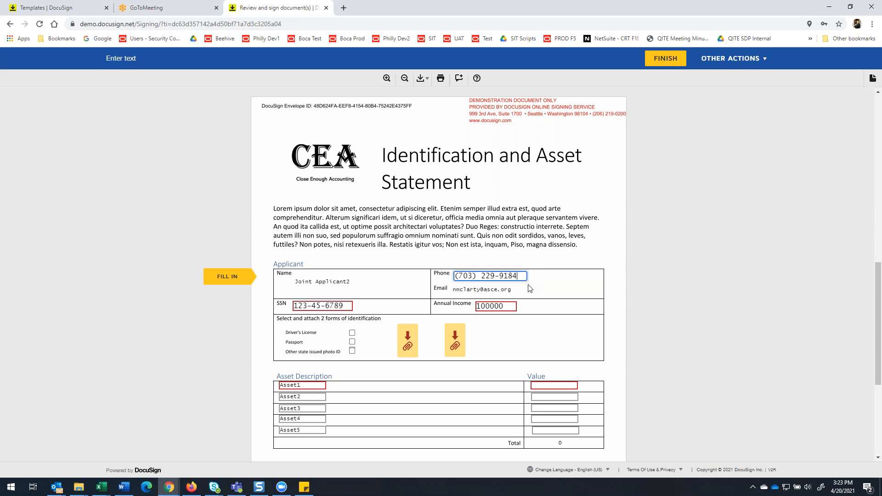
Mark Driver's License and Passport as the identification forms and upload background.PNG as the first attachment.
left_click(352, 342)
left_click(353, 342)
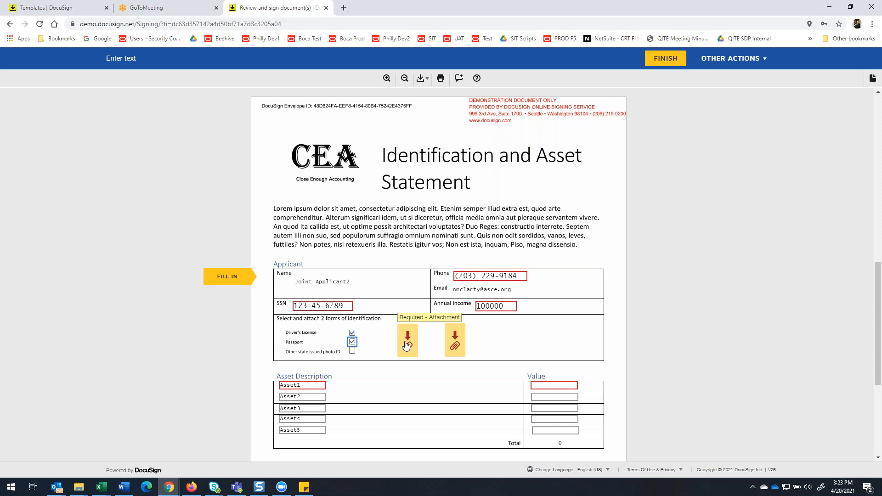
left_click(407, 345)
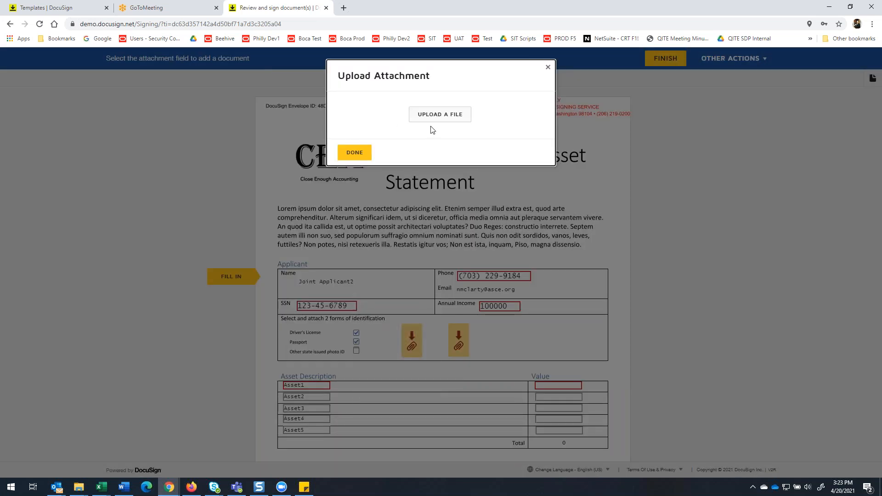
left_click(436, 119)
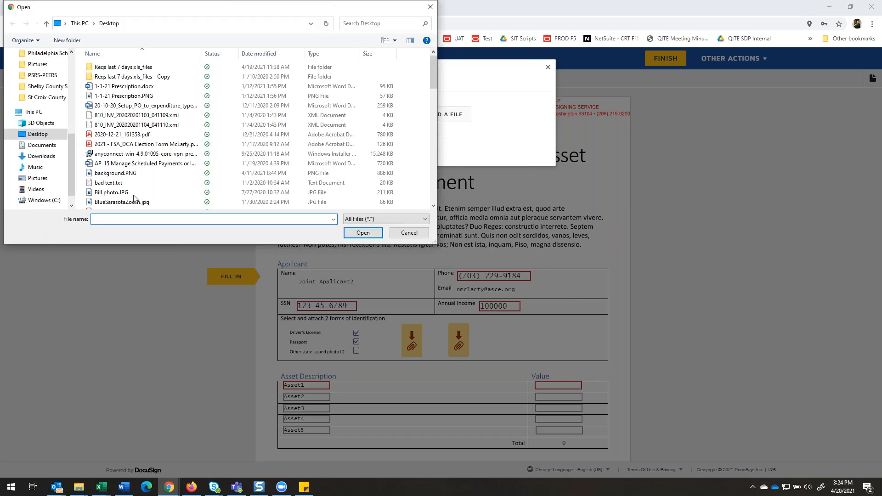
left_click(115, 173)
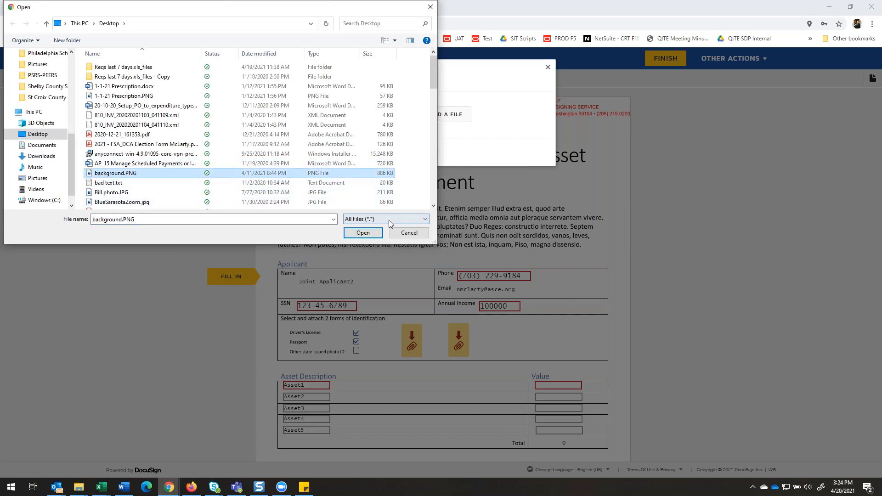
left_click(363, 232)
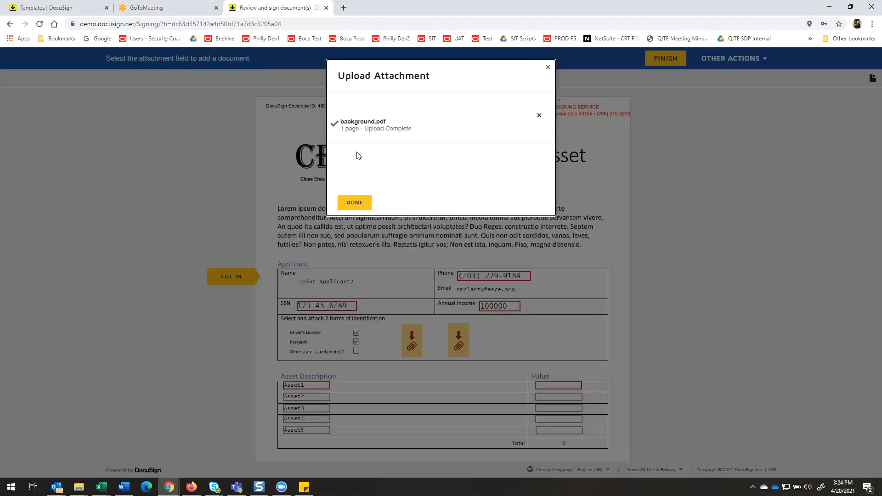
left_click(355, 202)
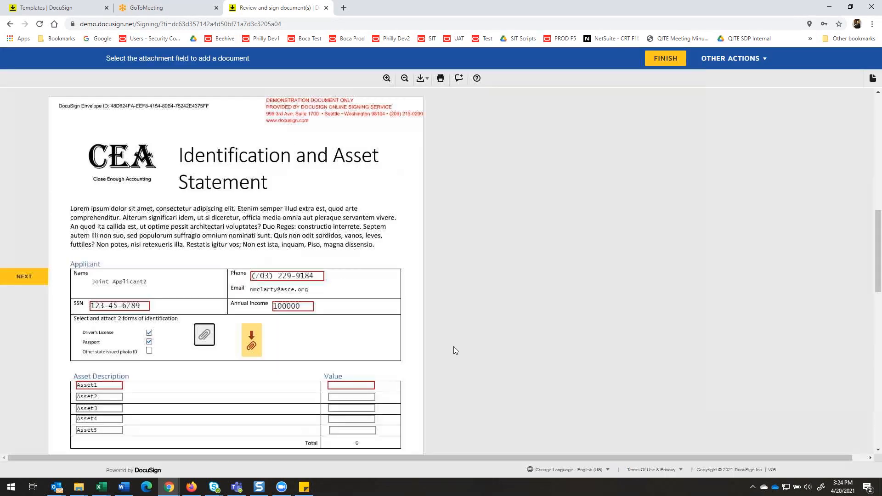
Upload BlueSarasotaZoom.jpg from the Desktop as the second identification attachment.
left_click(248, 337)
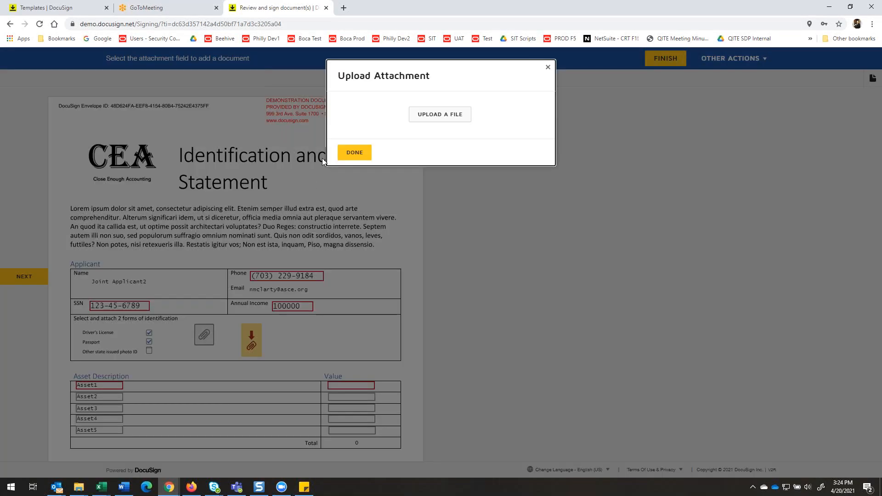
left_click(432, 119)
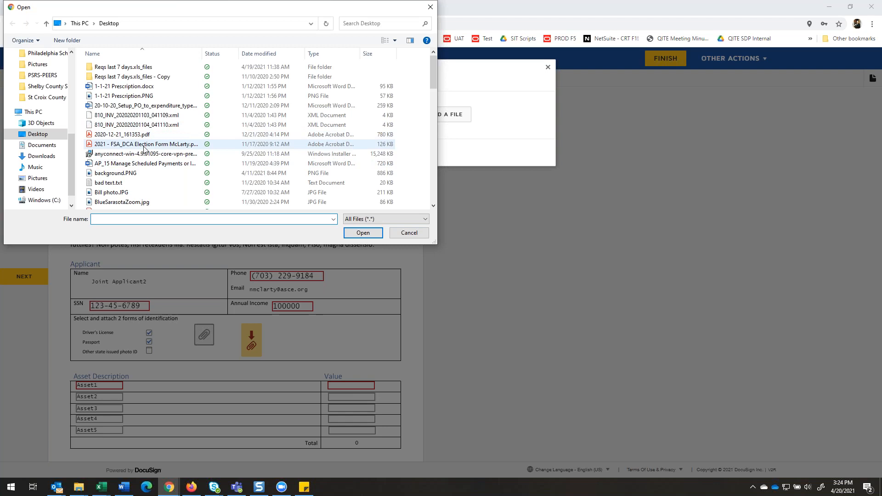
scroll(144, 148, "down", 1)
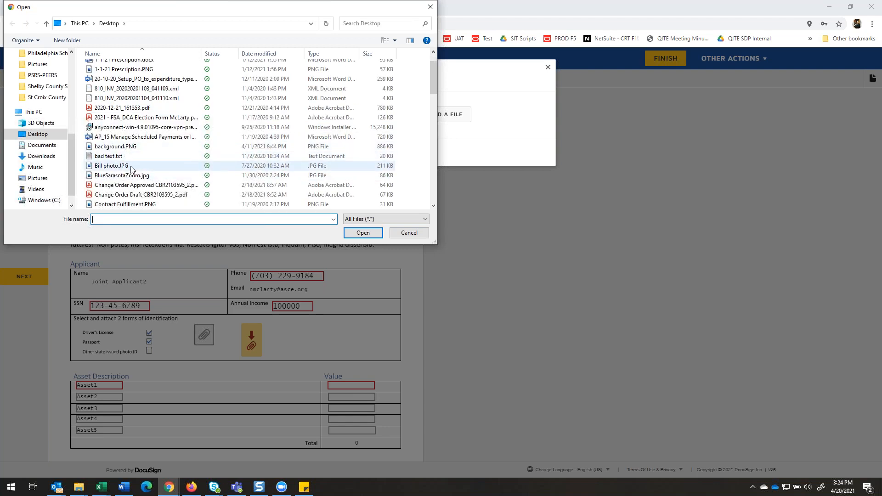
left_click(143, 176)
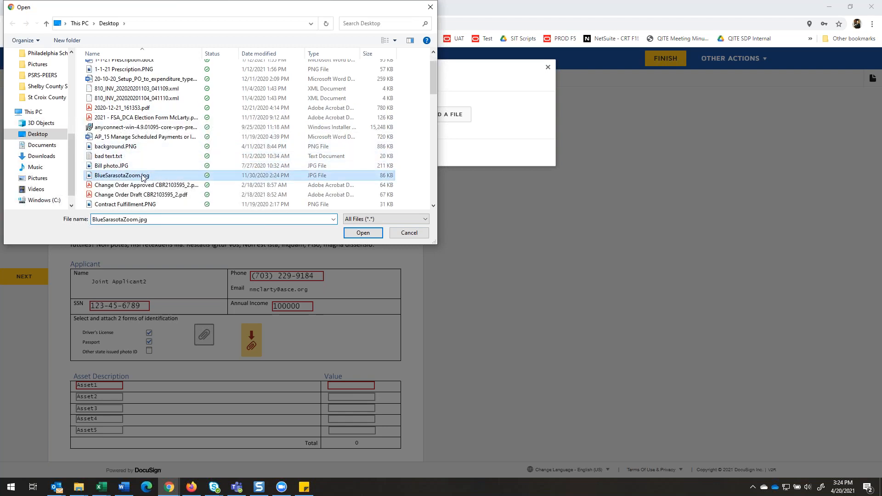
left_click(363, 233)
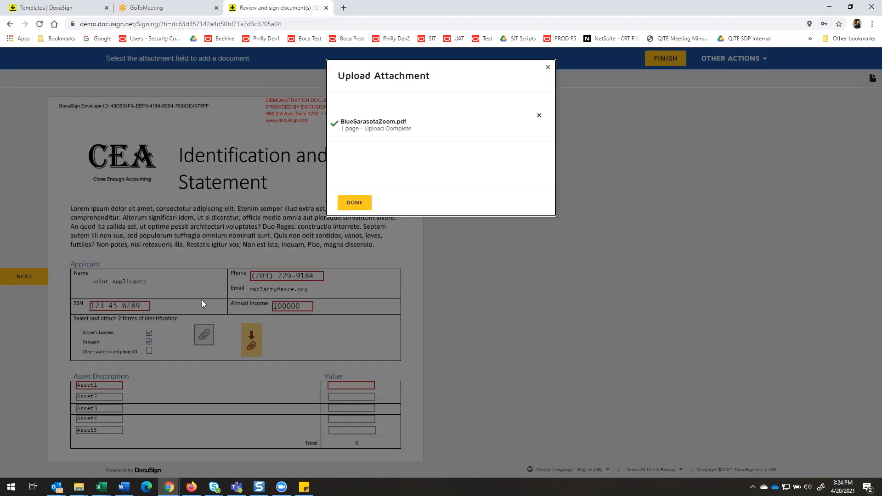
left_click(354, 201)
List House with a value of 500000 as the first asset and Car with a value of 33000 as the second.
scroll(211, 307, "down", 2)
left_click(96, 293)
double_click(96, 293)
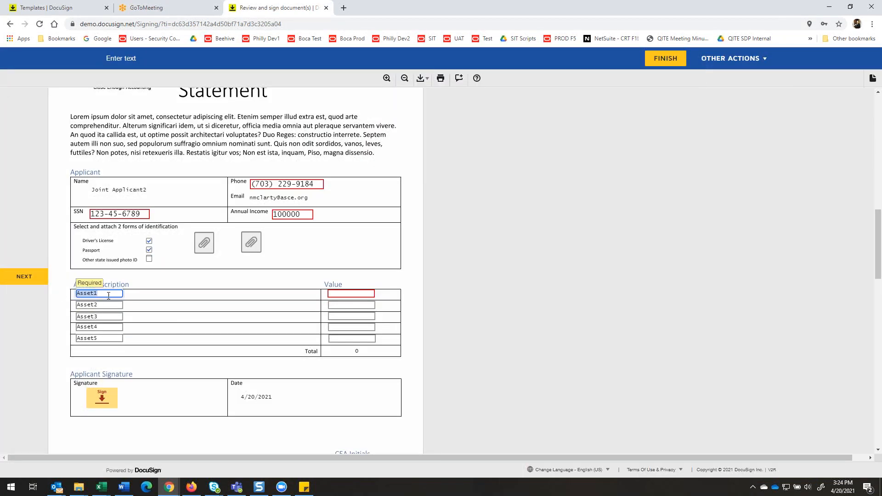
type("House")
key("Tab")
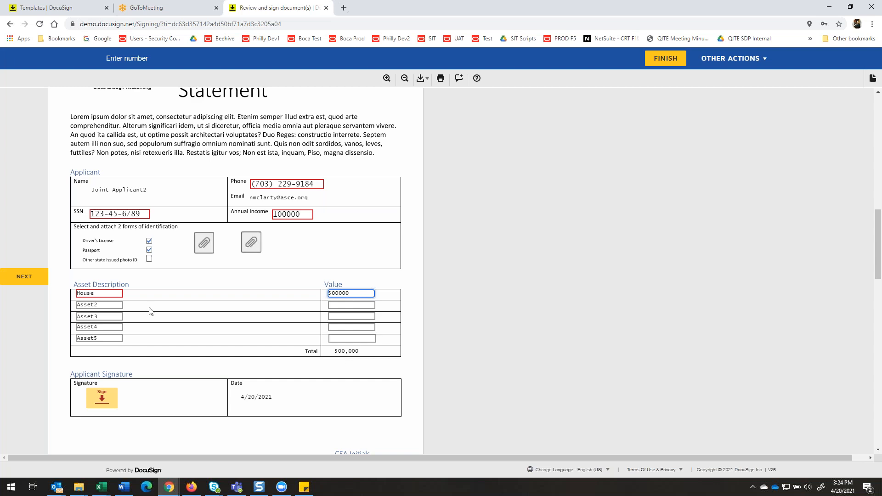
double_click(101, 307)
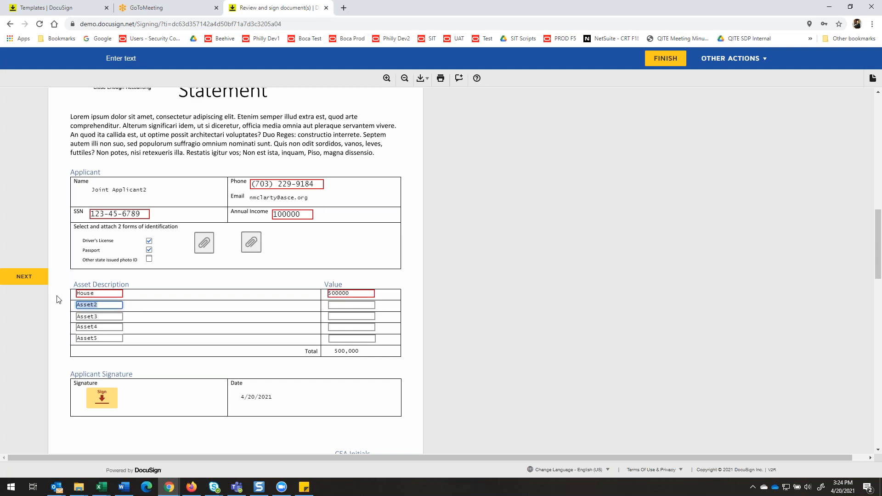
type("Car")
key("Tab")
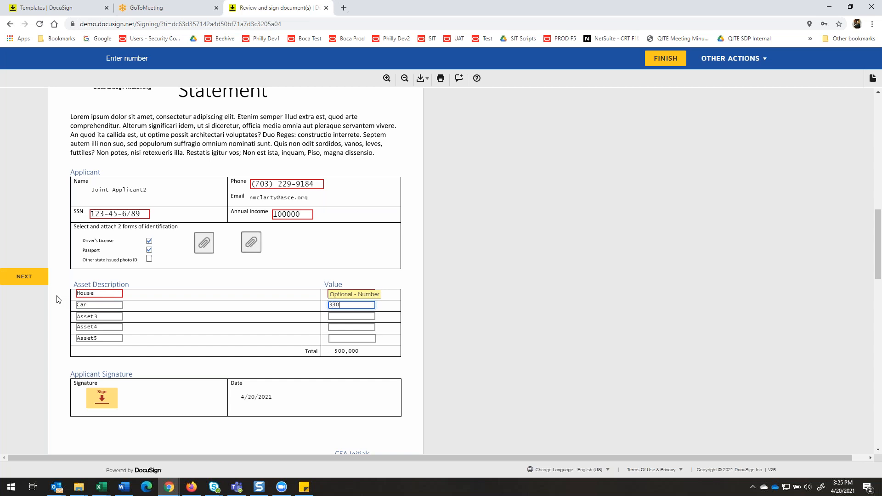
key("Tab")
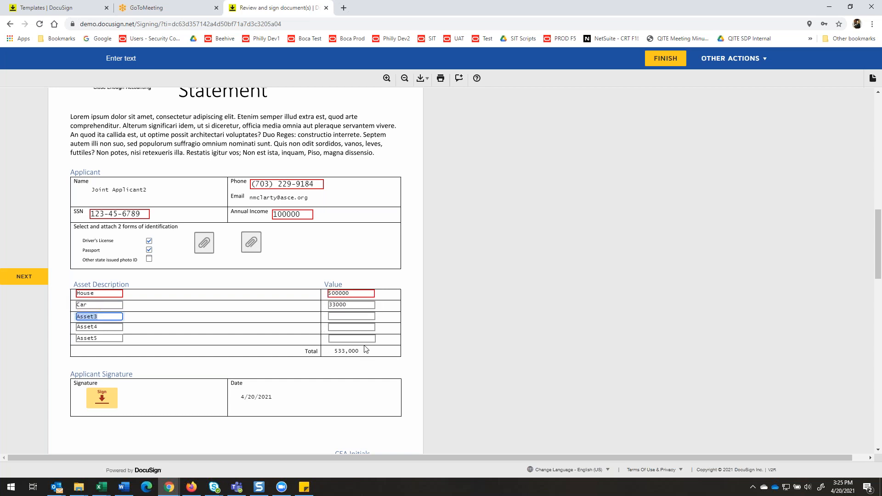
Sign the Identification and Asset Statement, finish the signing session, and decline the offered account sign-up.
left_click(101, 397)
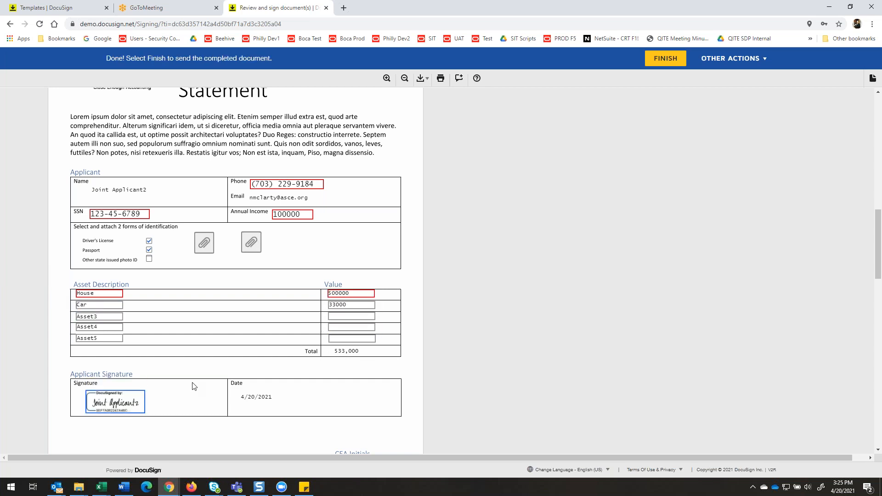
scroll(625, 393, "down", 3)
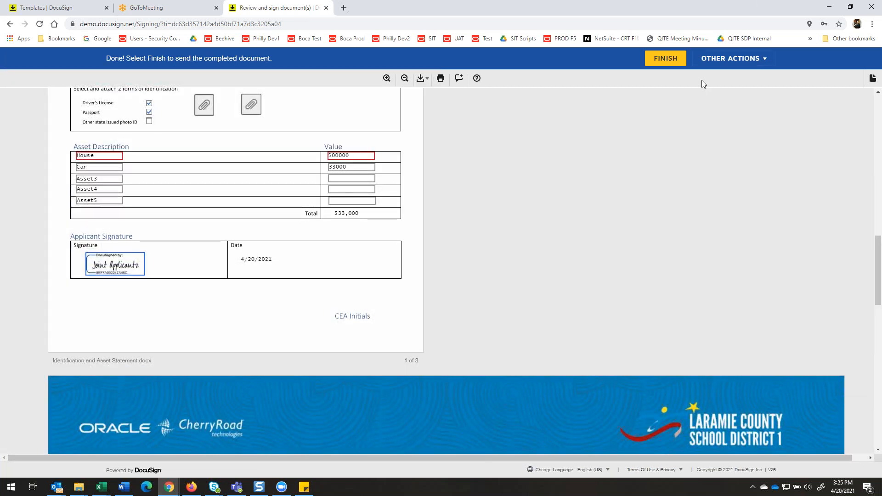
left_click(673, 59)
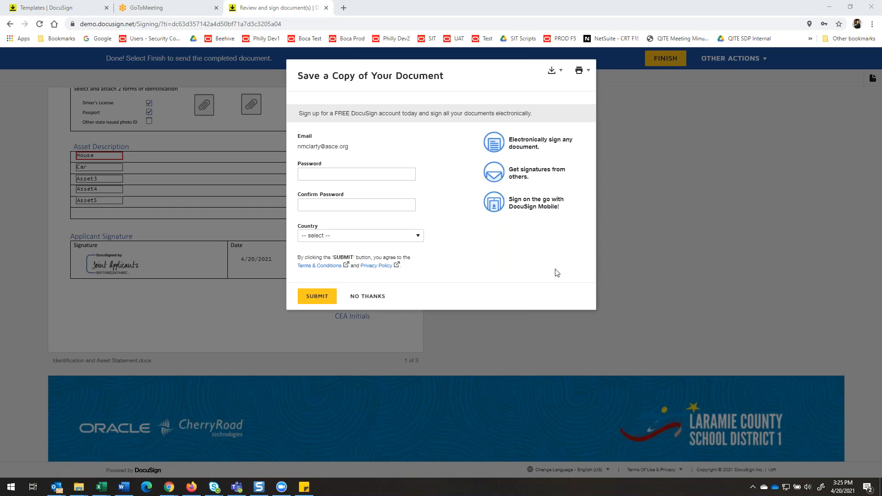
left_click(370, 297)
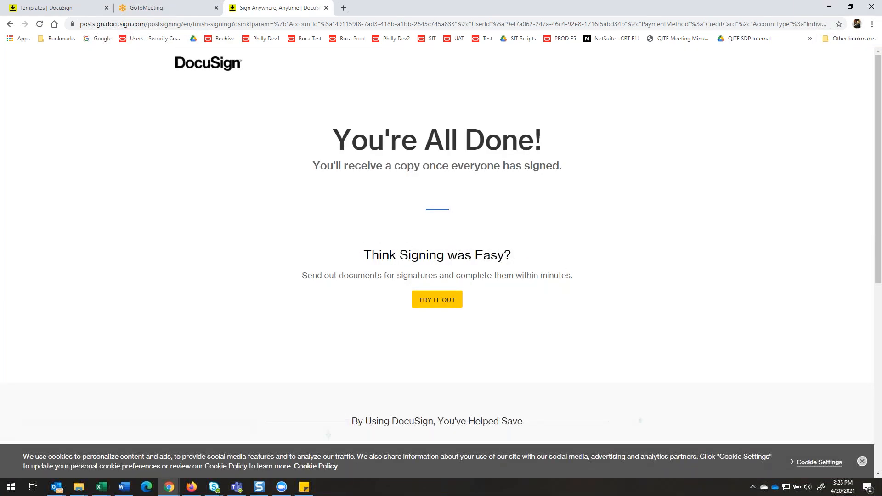
Switch to Outlook and open the documents for review from the newest forwarded Joint Credit Application email.
left_click(130, 488)
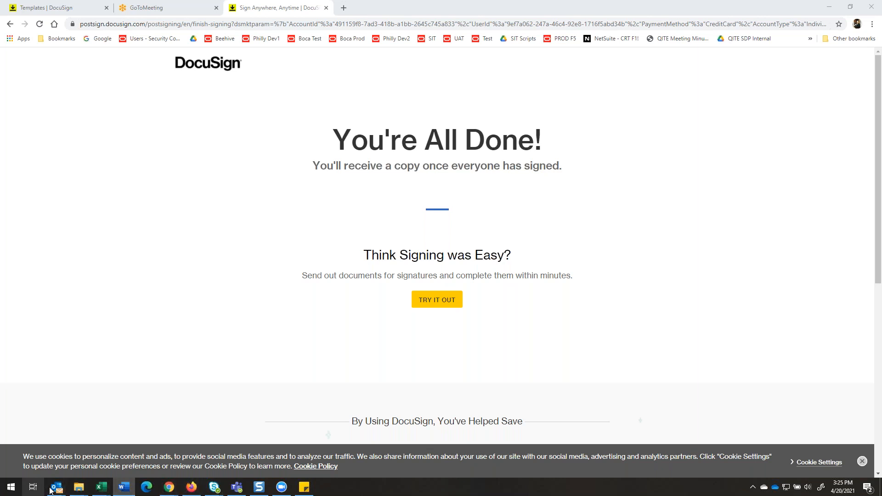
mouse_move(57, 487)
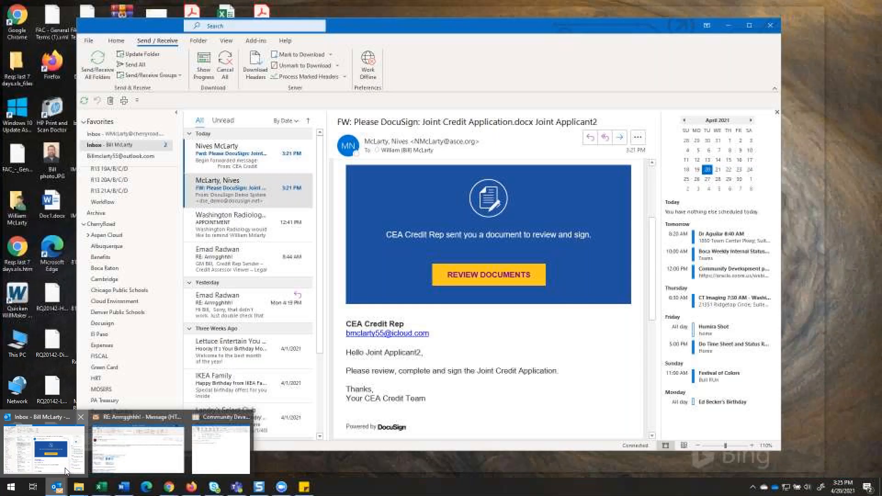
left_click(64, 471)
left_click(212, 161)
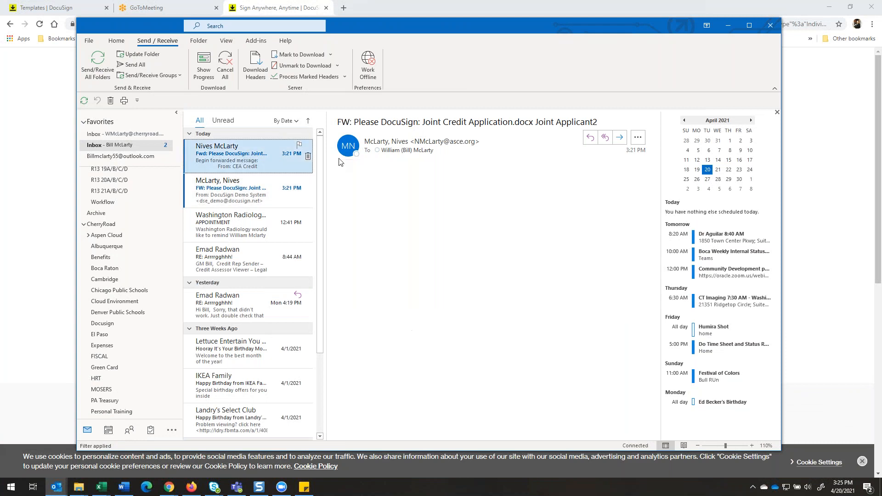
scroll(468, 240, "down", 3)
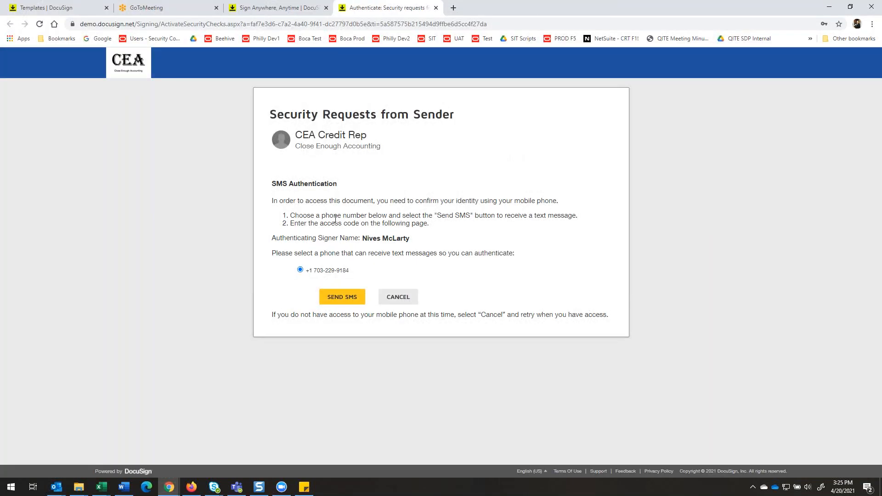
Request the SMS authentication message, enter the received verification code, and confirm it.
left_click(337, 298)
left_click(270, 219)
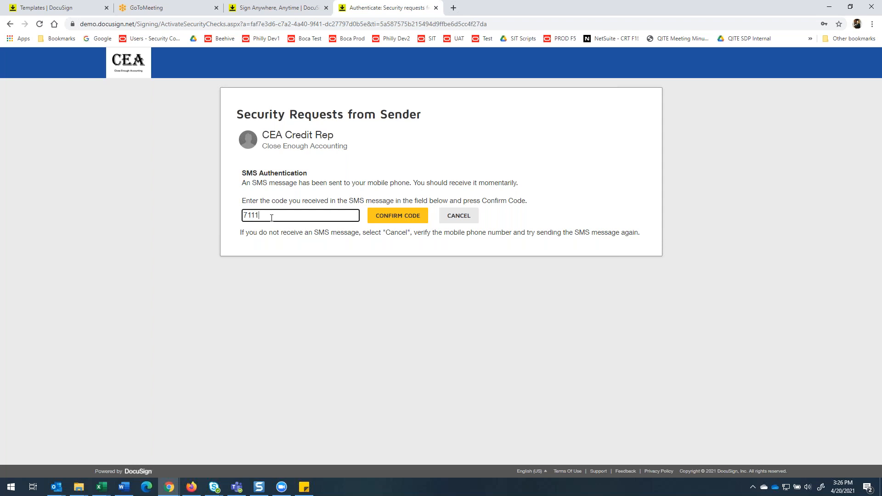
right_click(409, 218)
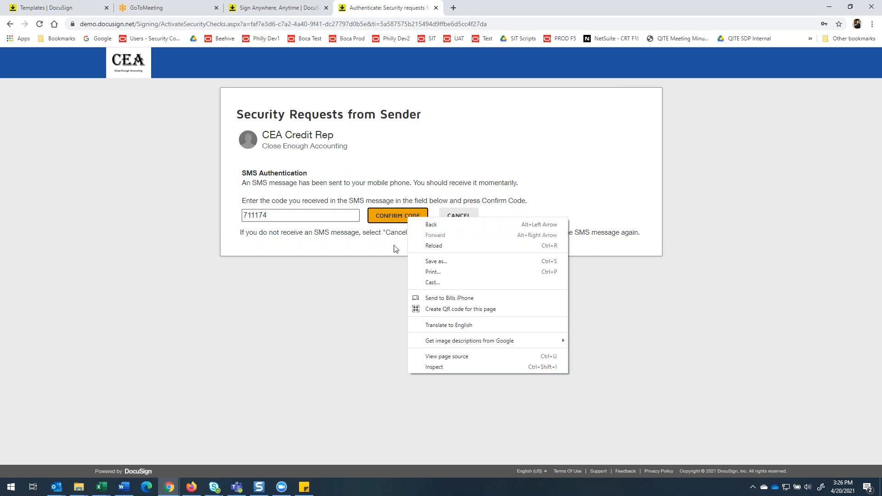
left_click(398, 214)
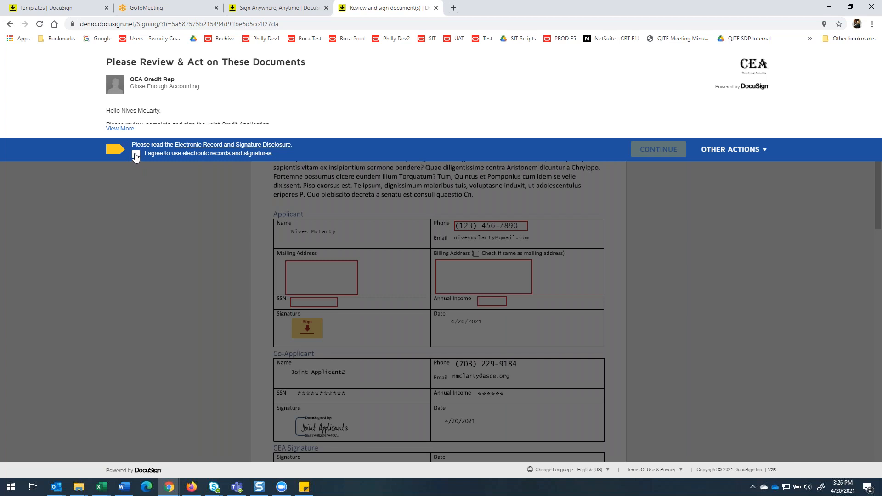
Agree to use electronic records and signatures, continue to the Joint Credit Application, and review the completed Co-Applicant section.
left_click(135, 155)
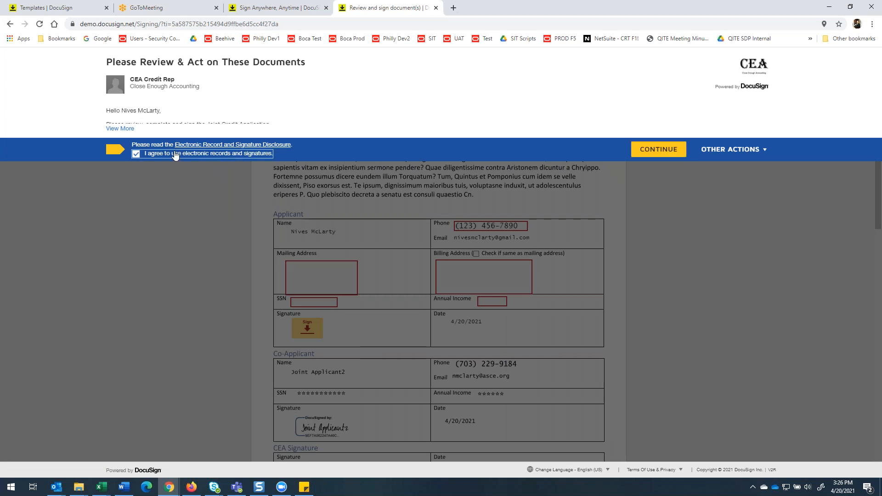
left_click(667, 151)
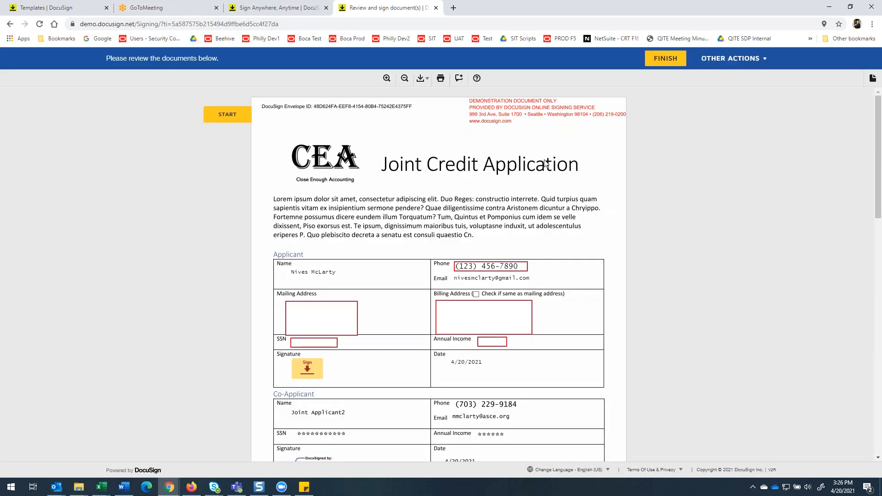
scroll(444, 229, "down", 2)
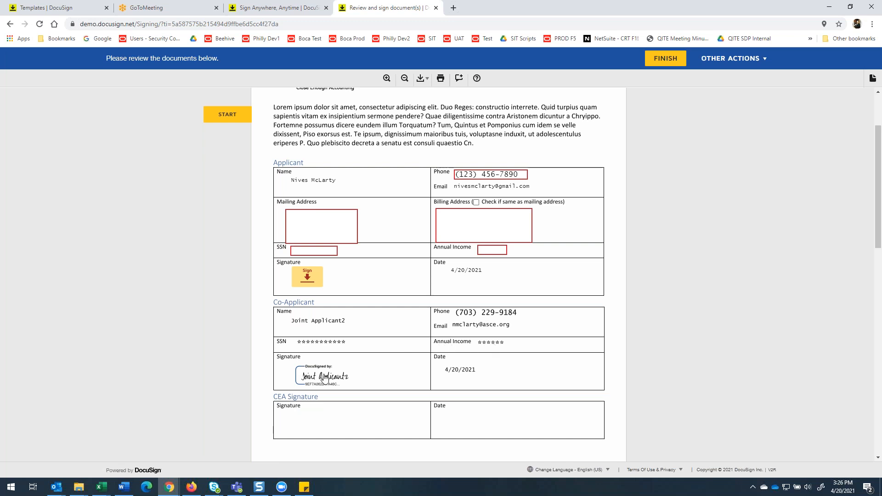
scroll(404, 361, "up", 2)
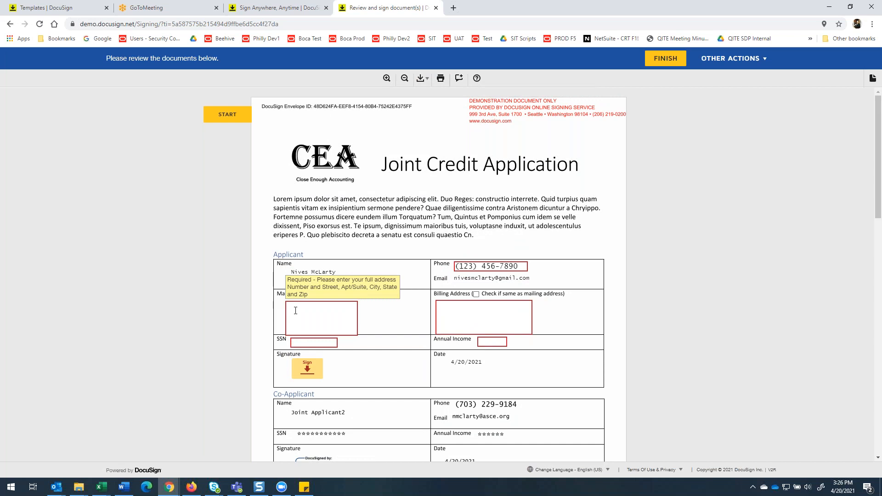
Replace the placeholder in the Applicant's Phone field with the applicant's phone number in the required format.
double_click(466, 268)
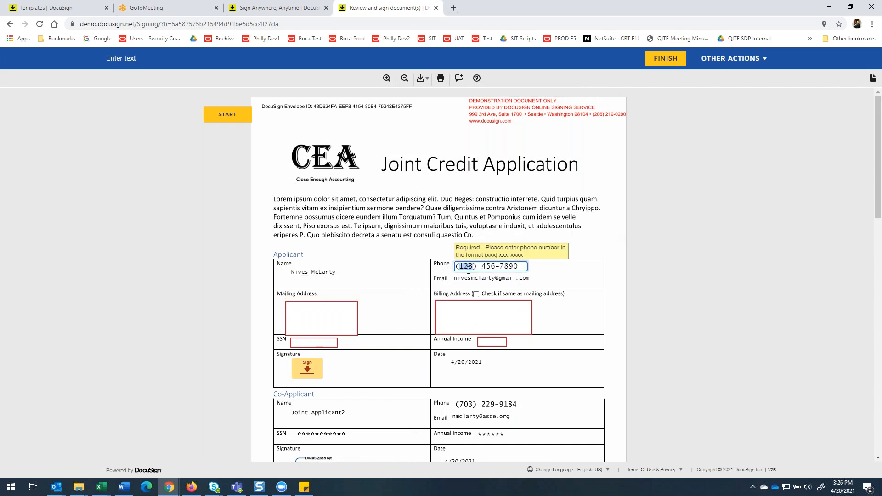
double_click(488, 267)
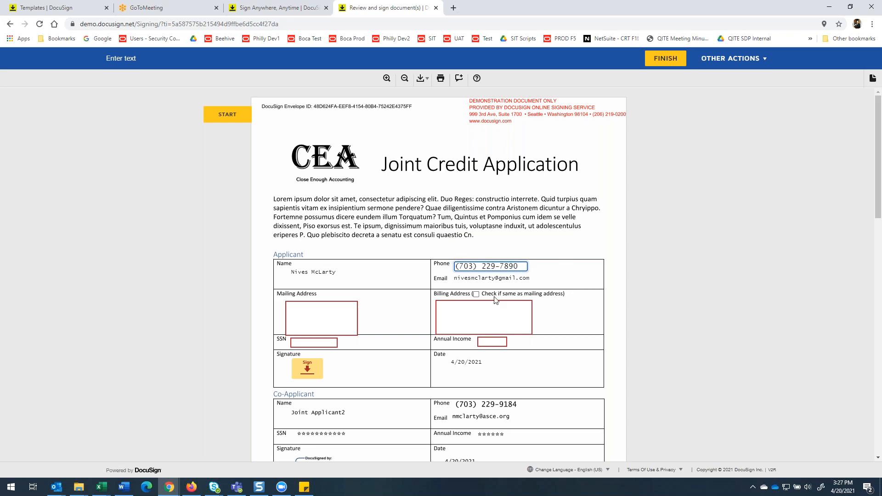
double_click(507, 266)
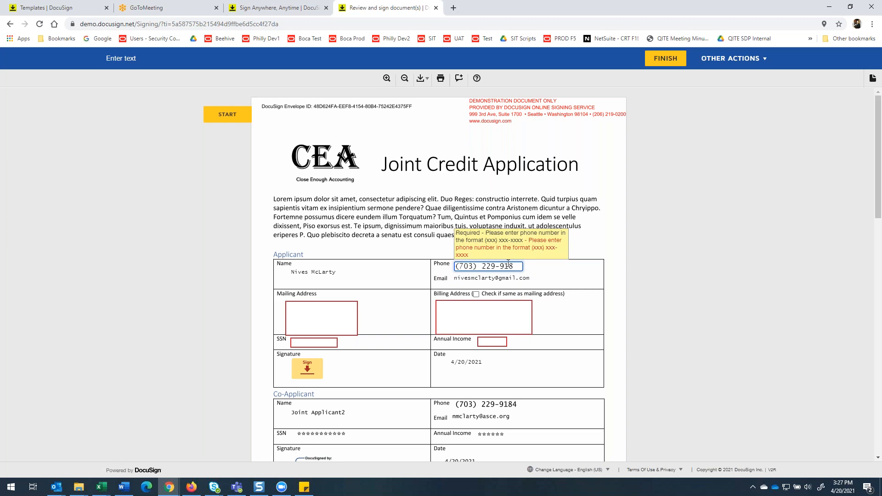
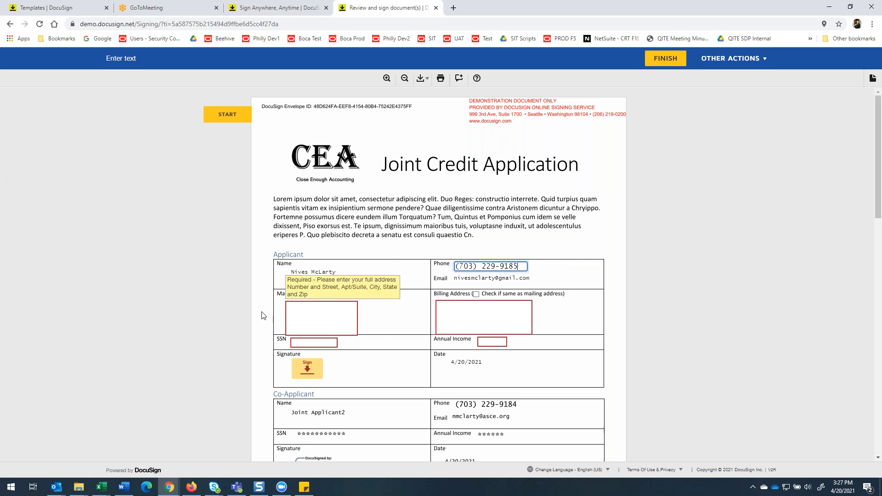
Enter the Applicant's full mailing address and mark the billing address as the same as the mailing address.
left_click(306, 310)
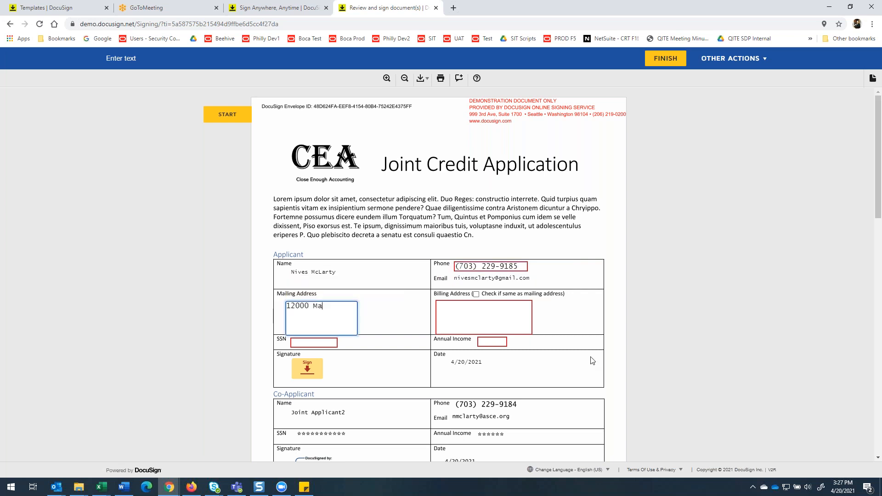
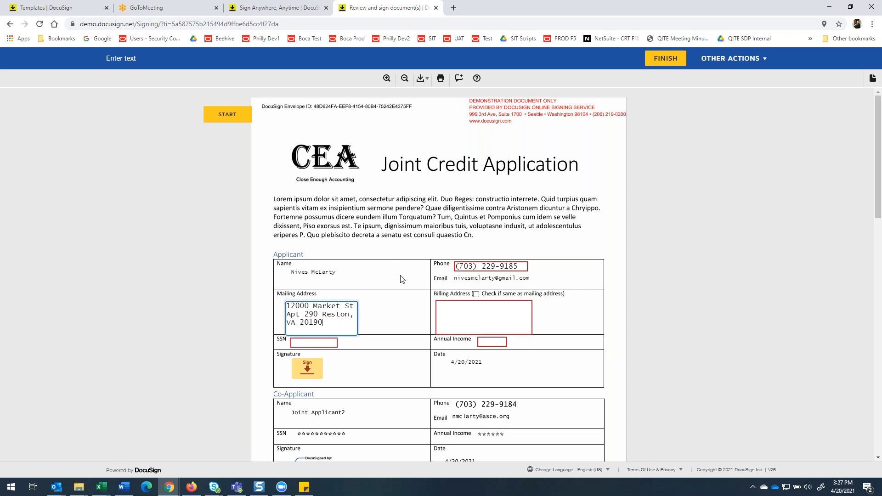
left_click(476, 295)
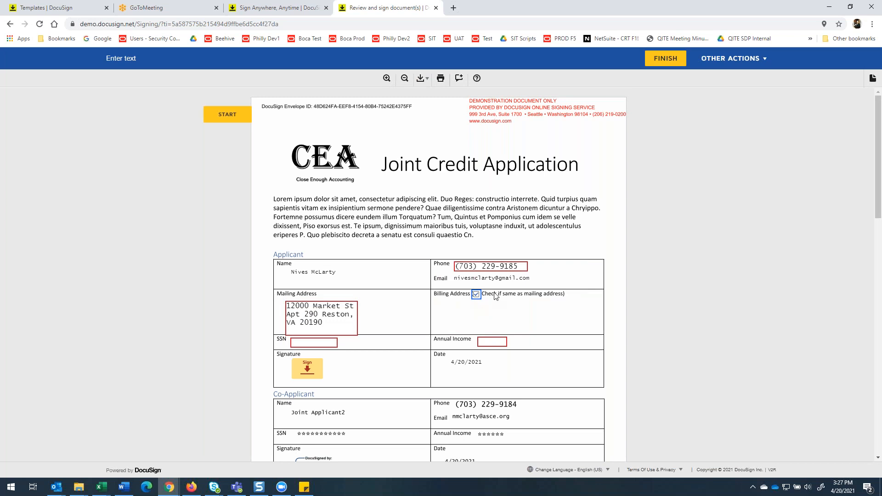
Enter the Applicant's social security number and set the annual income to 150000.
left_click(303, 341)
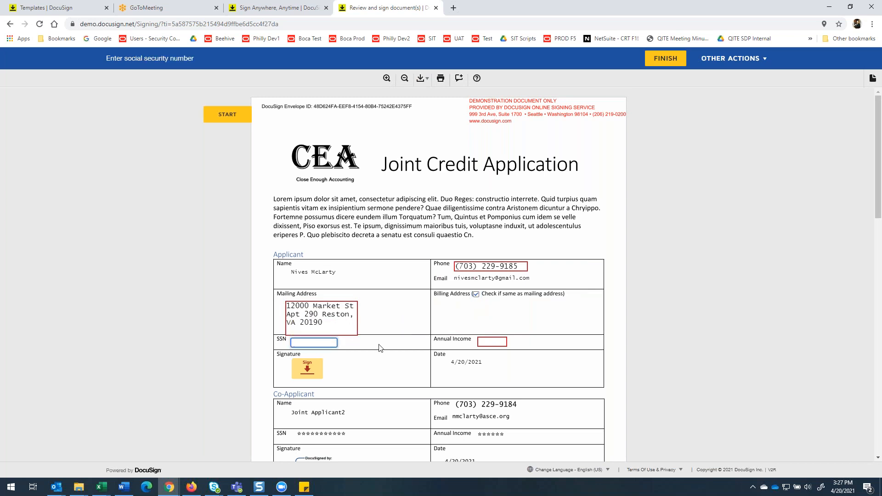
type("123-45-6789")
left_click(491, 341)
type("1500000")
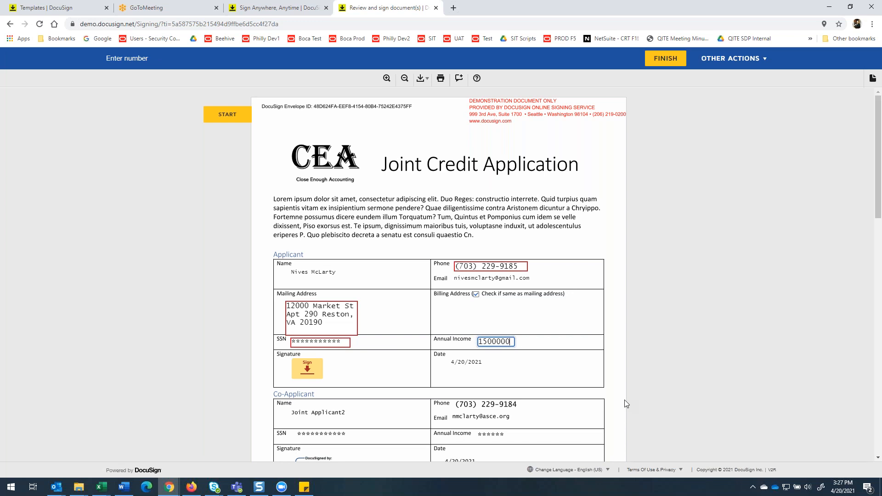
key("BackSpace")
left_click(568, 379)
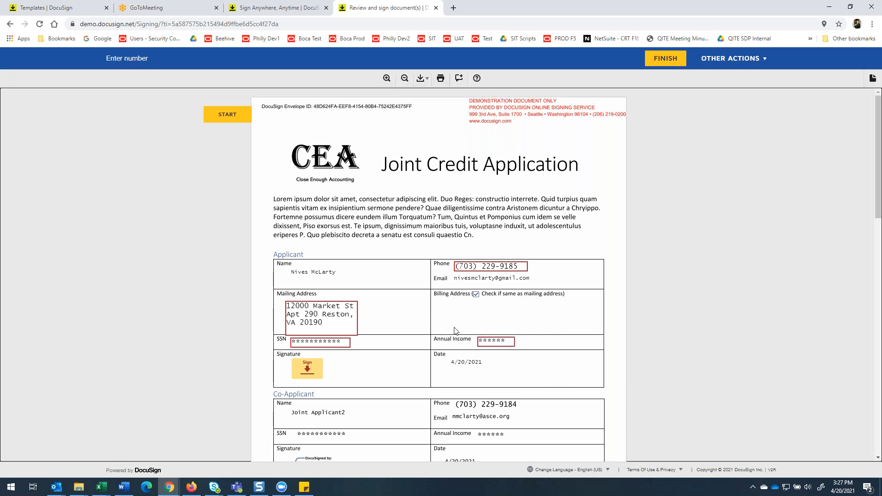
Sign the Applicant section of the Joint Credit Application, adopting the preselected signature style.
scroll(339, 358, "down", 1)
left_click(307, 323)
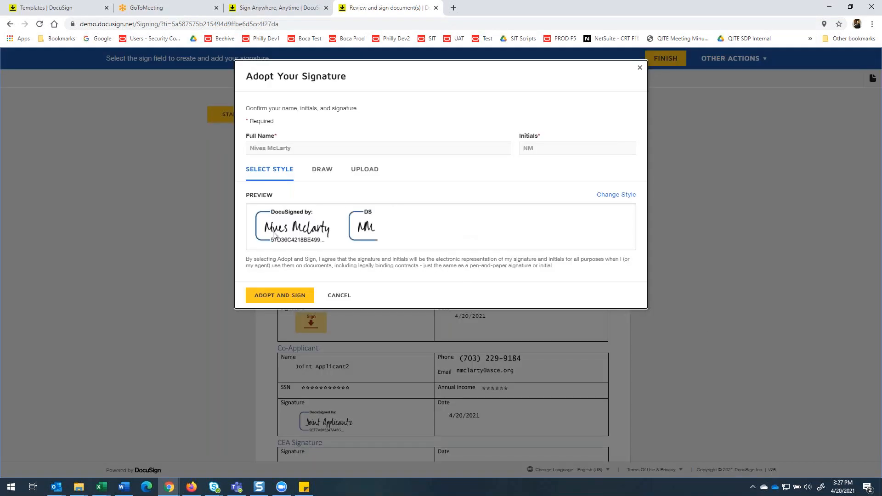
left_click(275, 295)
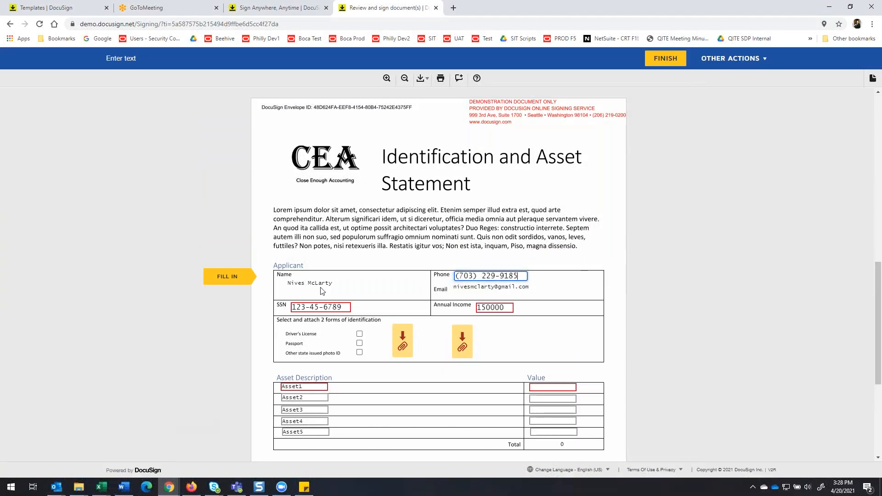
Select Driver's License and Passport as the identification forms and upload IMG-1200.jpg to the first attachment field.
left_click(359, 334)
left_click(359, 343)
left_click(402, 341)
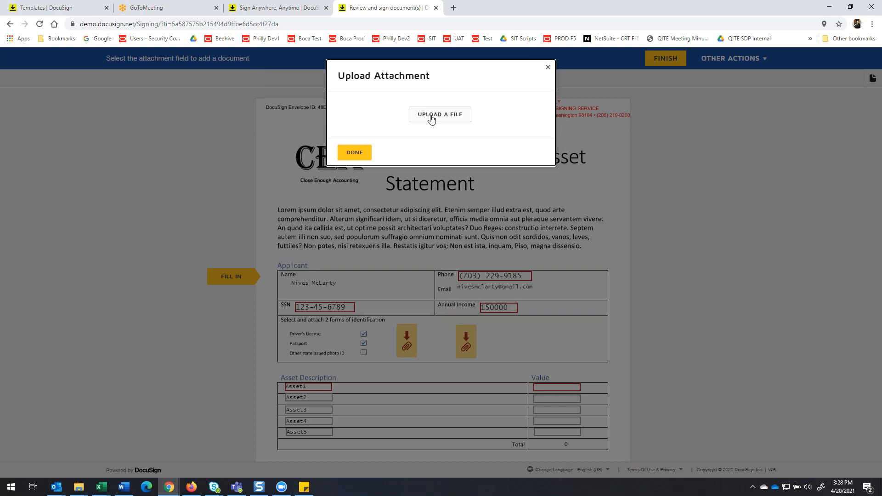
left_click(432, 117)
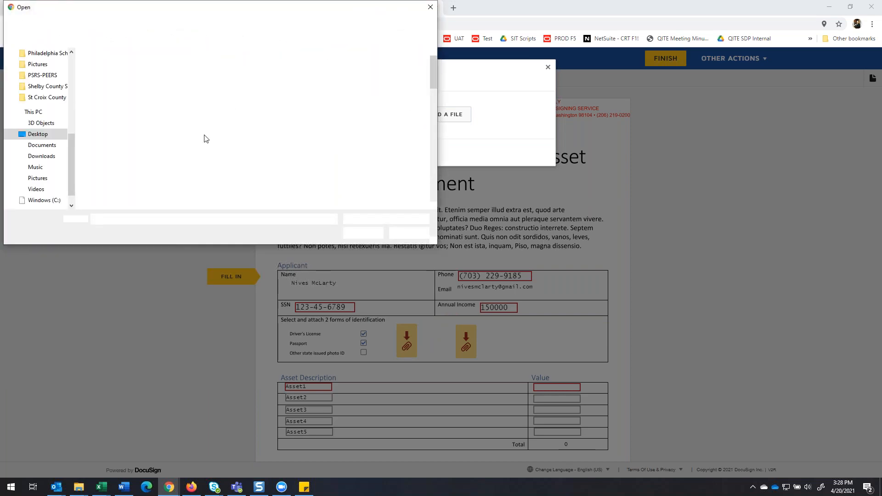
scroll(173, 133, "down", 3)
scroll(174, 132, "down", 2)
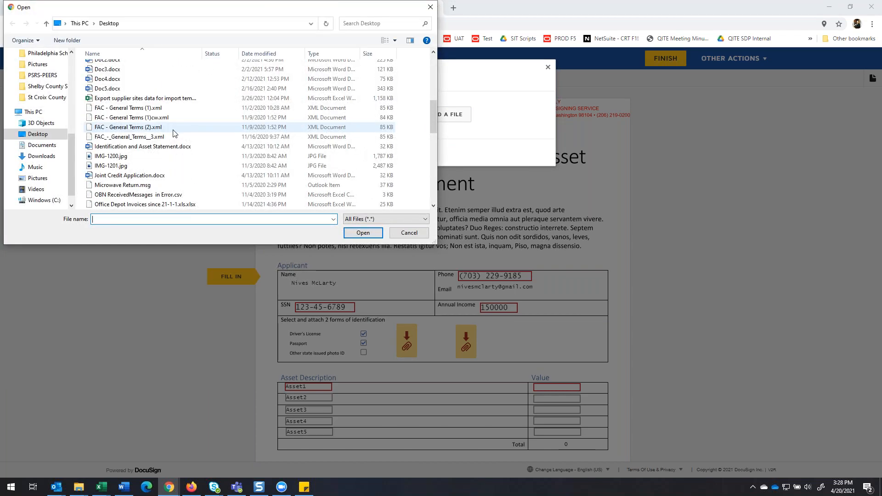
left_click(113, 156)
left_click(363, 233)
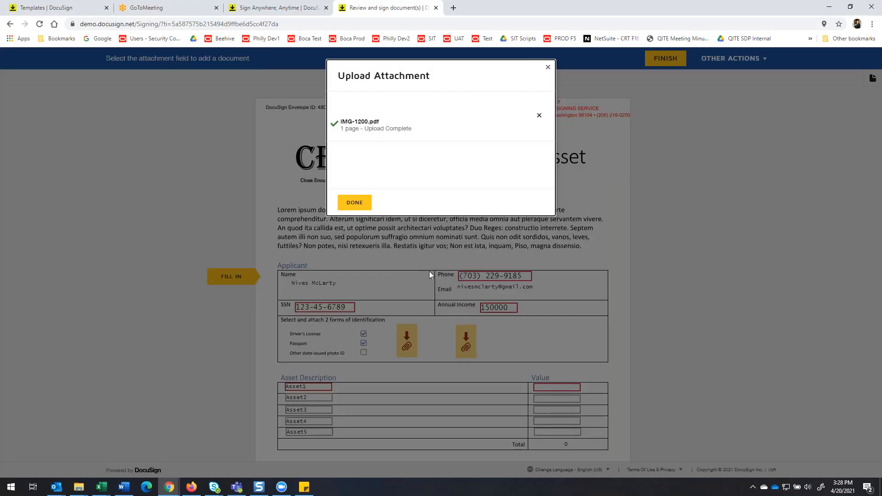
left_click(345, 202)
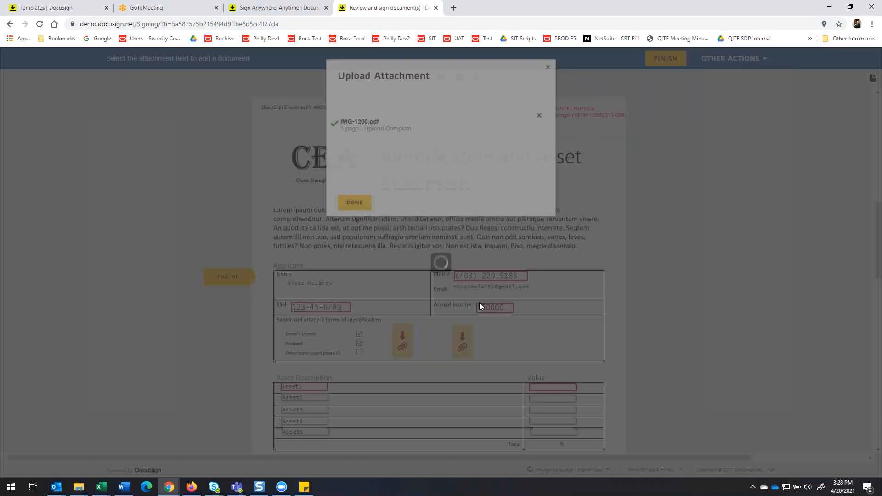
Upload IMG-1201.jpg from the Desktop to the second identification attachment field.
left_click(277, 344)
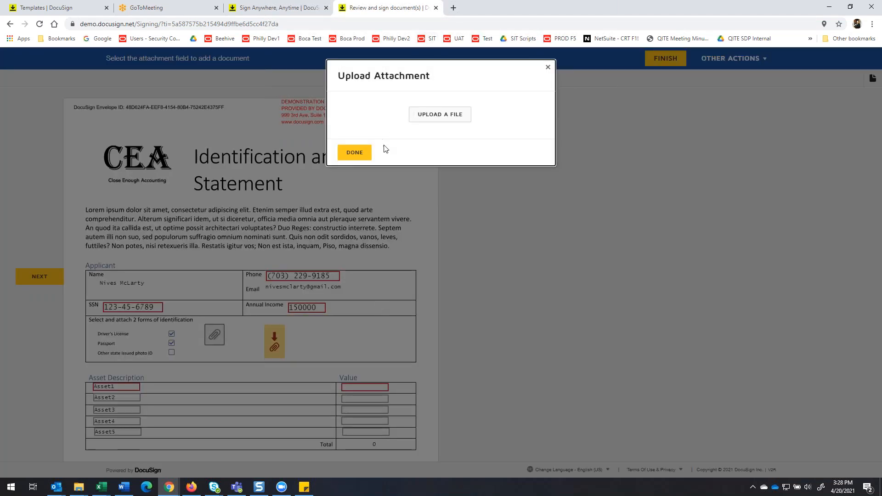
left_click(430, 115)
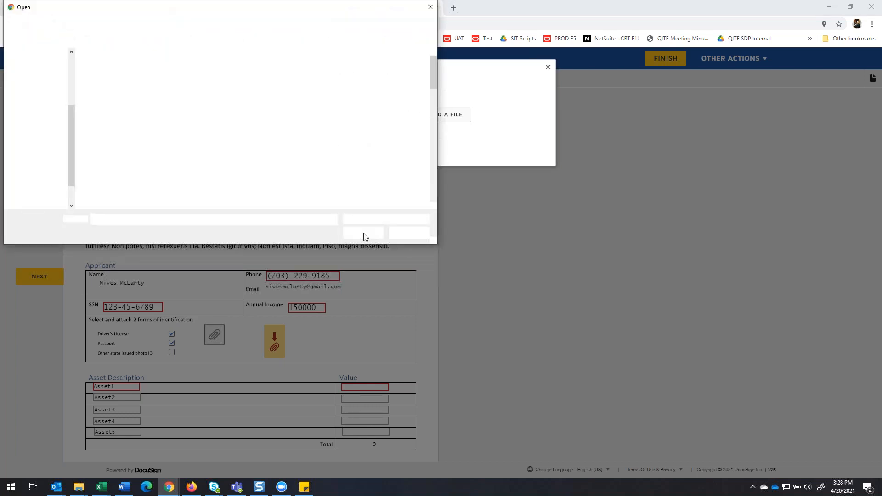
scroll(351, 193, "down", 4)
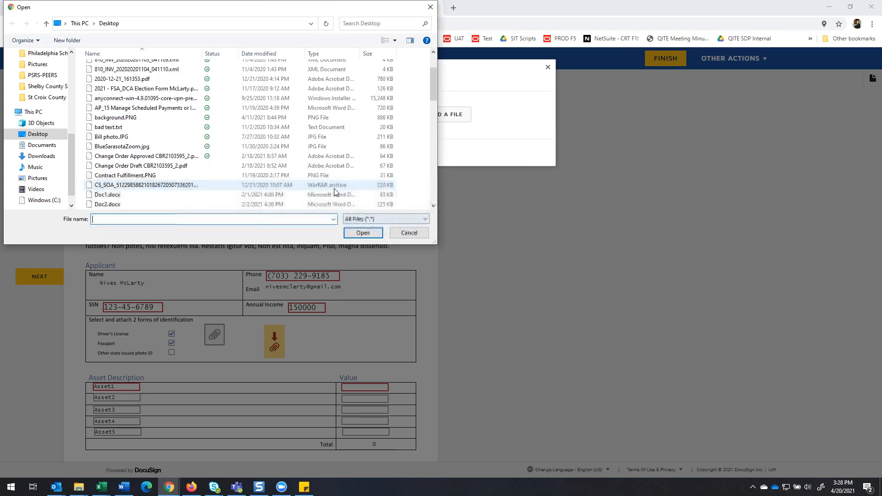
scroll(229, 153, "down", 2)
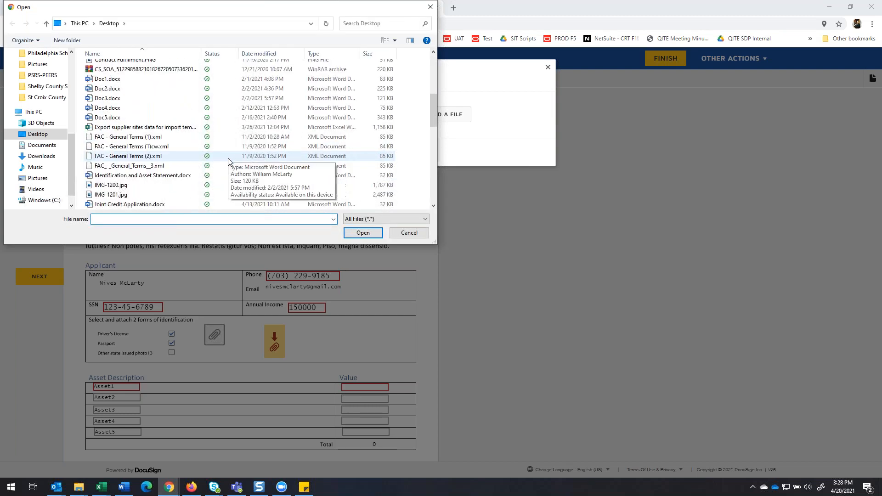
left_click(117, 194)
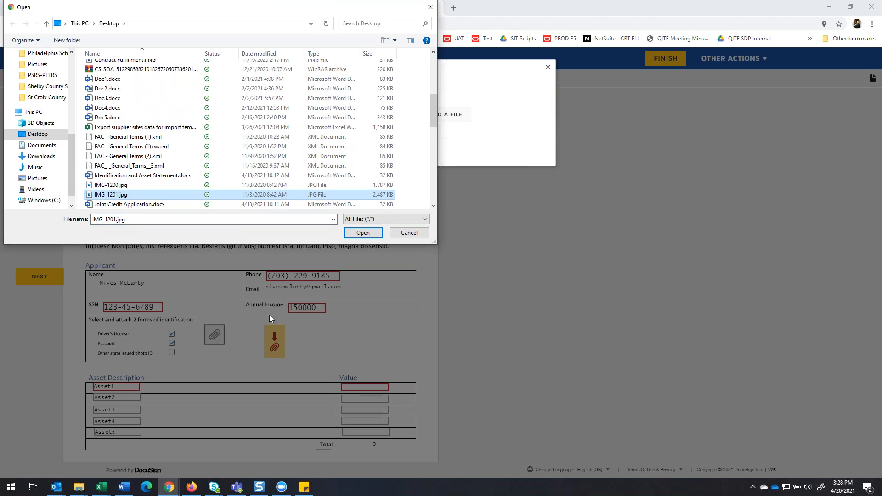
left_click(363, 232)
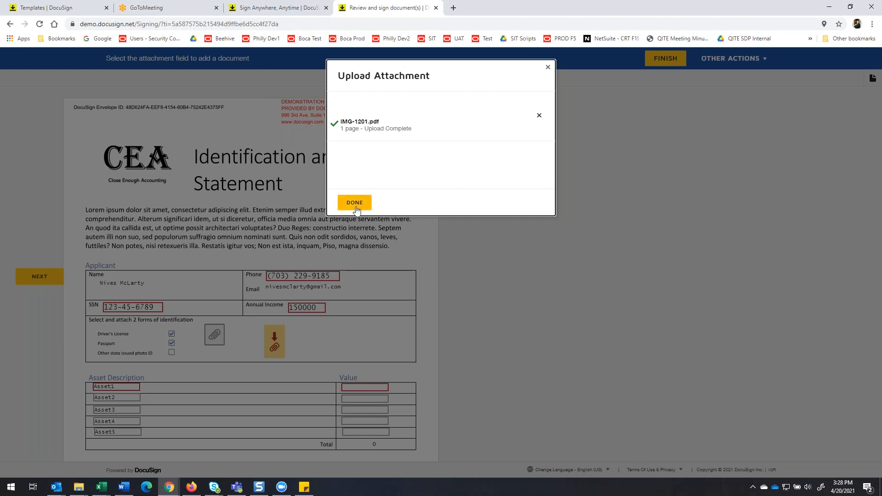
left_click(354, 202)
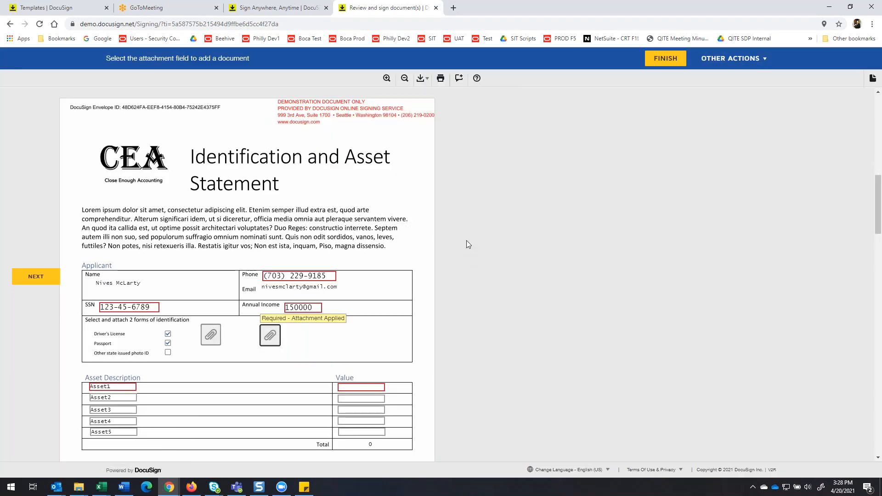
Change the first asset description to Car and set its value to 65000.
scroll(110, 203, "down", 4)
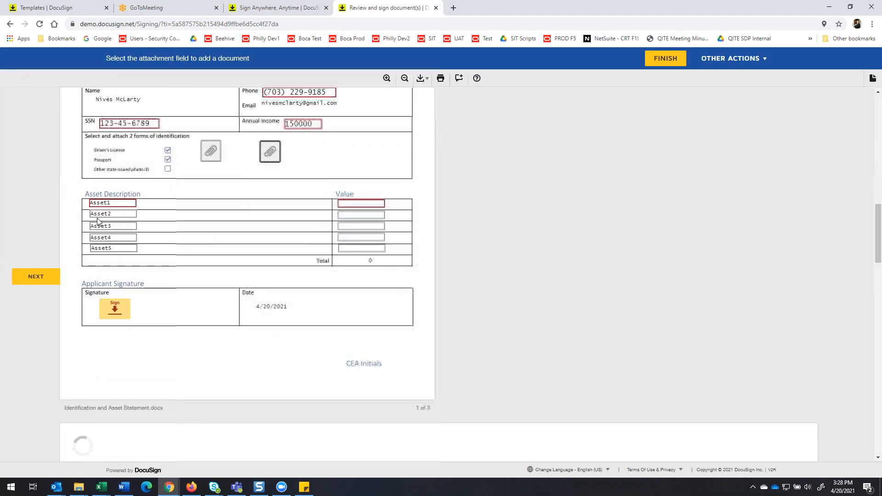
left_click(111, 203)
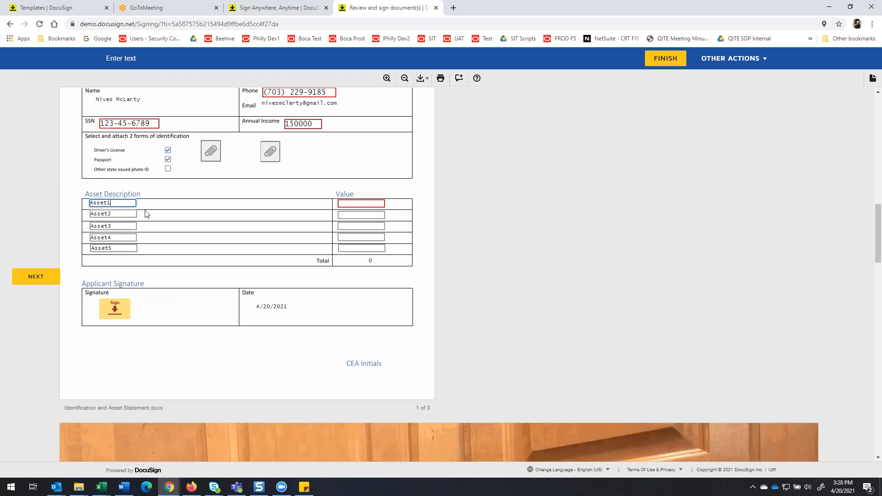
type("C")
key("BackSpace")
key("BackSpace")
key("BackSpace")
key("BackSpace")
key("BackSpace")
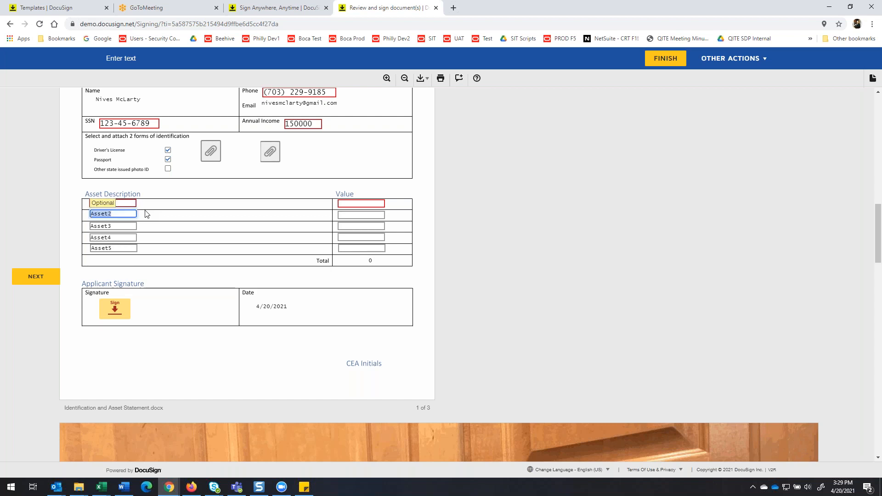
key("Tab")
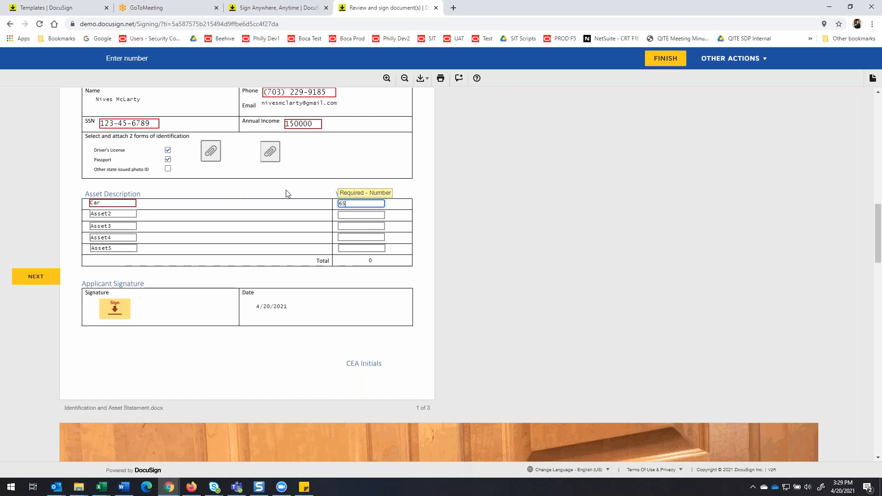
left_click(242, 230)
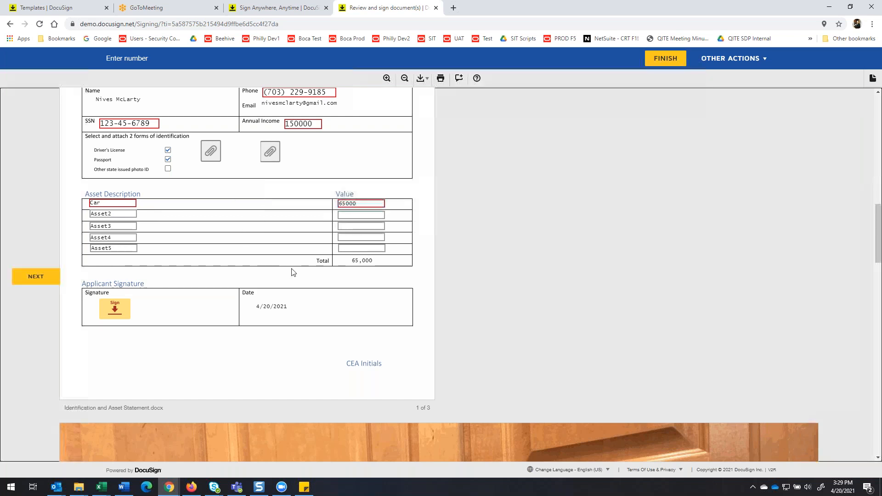
Sign the Applicant Signature field of the Identification and Asset Statement.
left_click(131, 308)
left_click(146, 317)
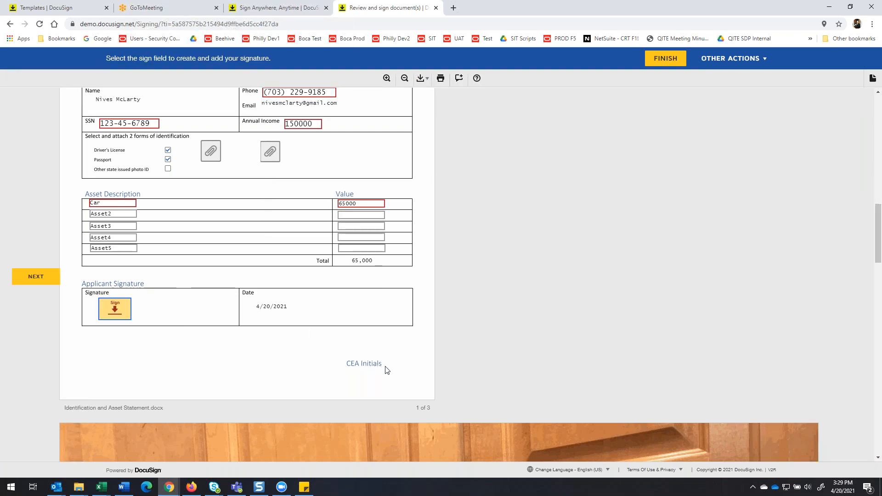
left_click(107, 313)
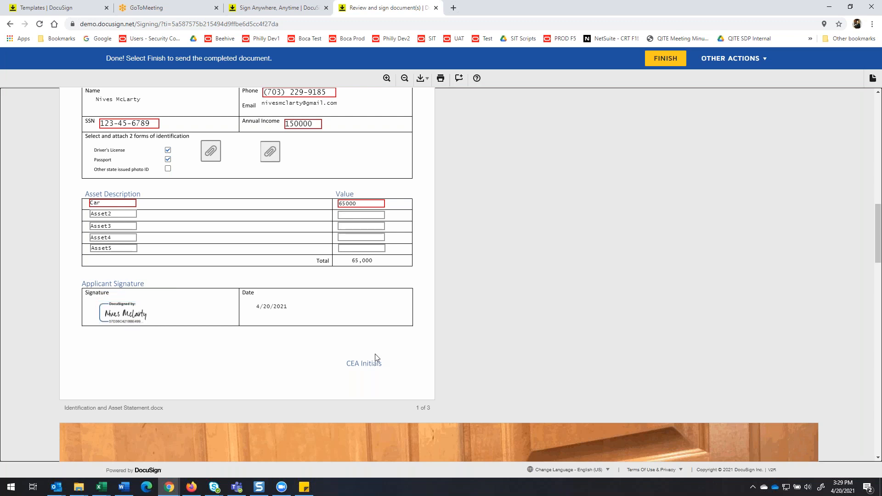
Finish the primary Applicant's signing session and decline the offer to create a free account.
scroll(598, 227, "down", 3)
scroll(598, 208, "up", 3)
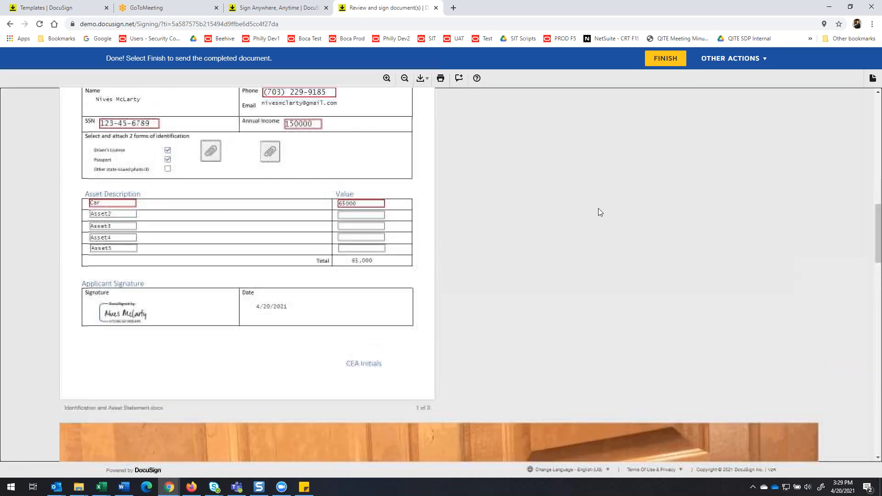
left_click(664, 60)
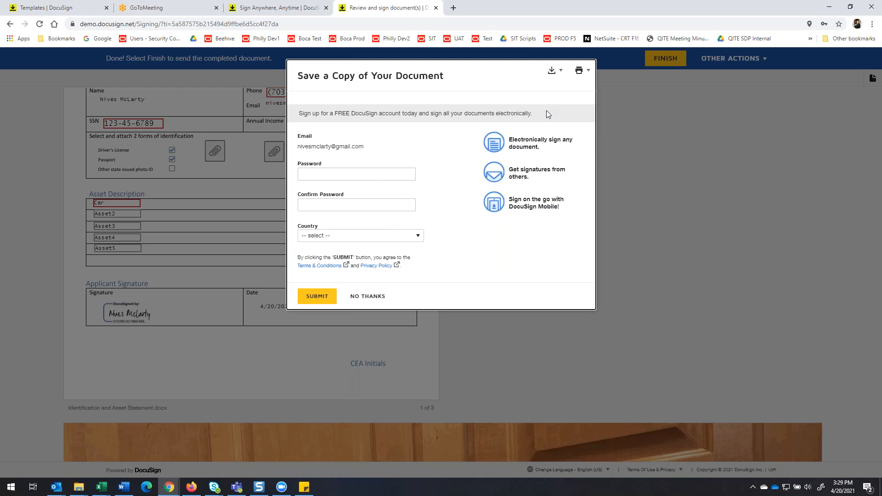
left_click(367, 296)
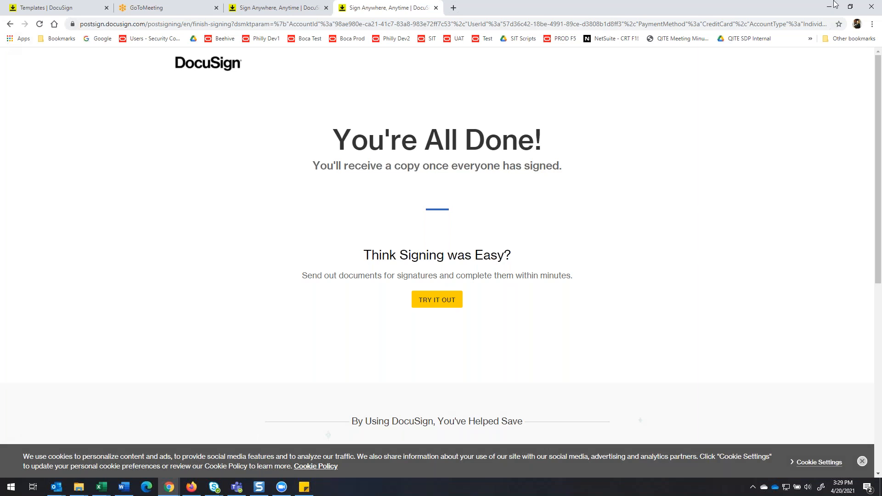
Switch to Outlook, open the CEA Credit Assessor's signing request in the CherryRoad inbox, and continue into its documents for review.
left_click(56, 488)
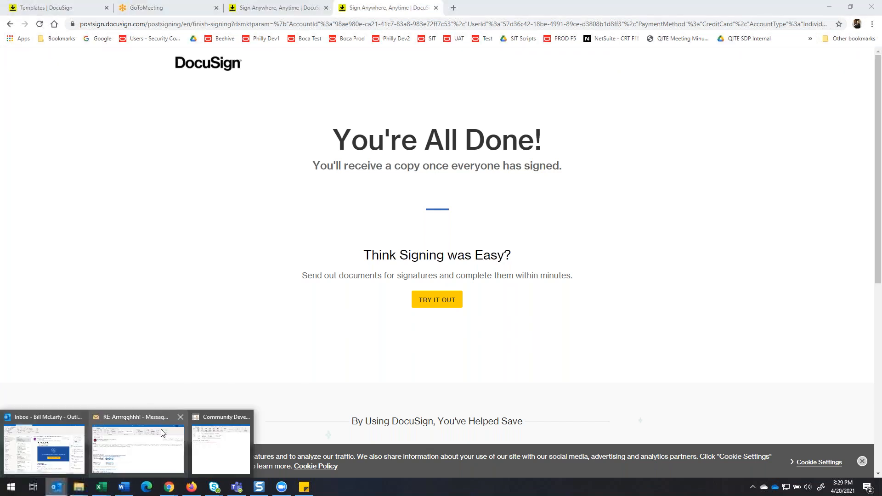
left_click(50, 431)
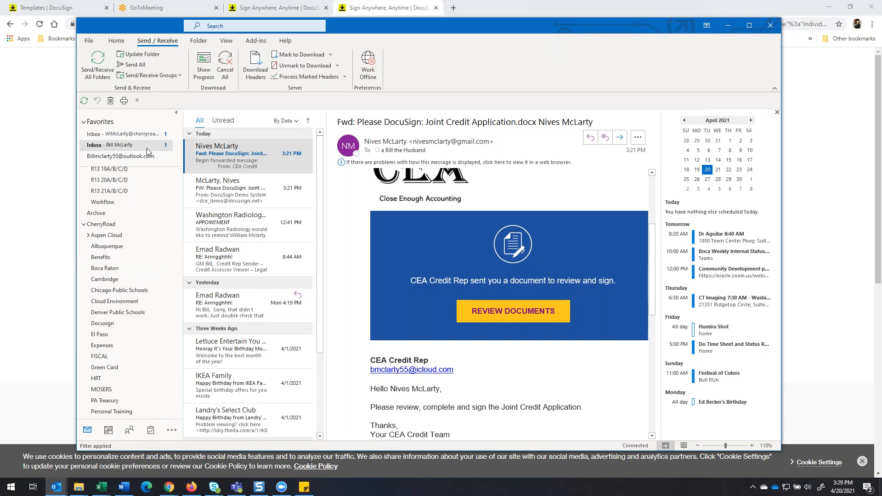
left_click(136, 137)
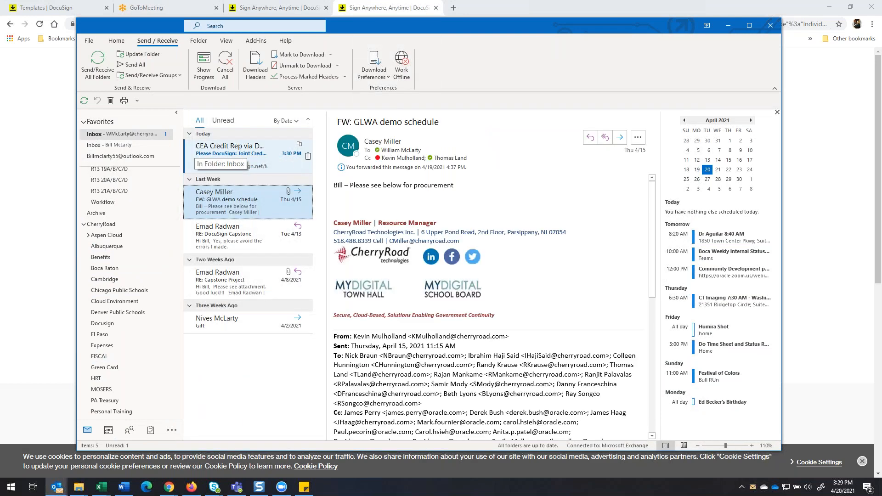
left_click(243, 157)
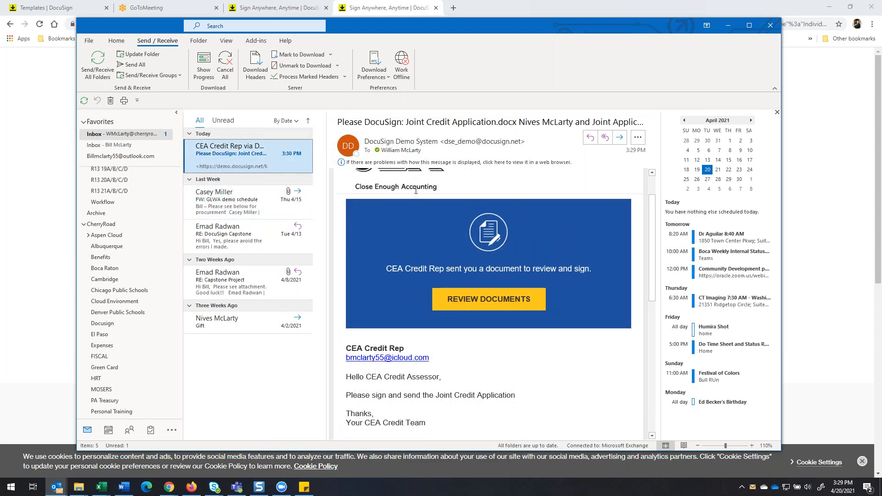
scroll(365, 321, "down", 3)
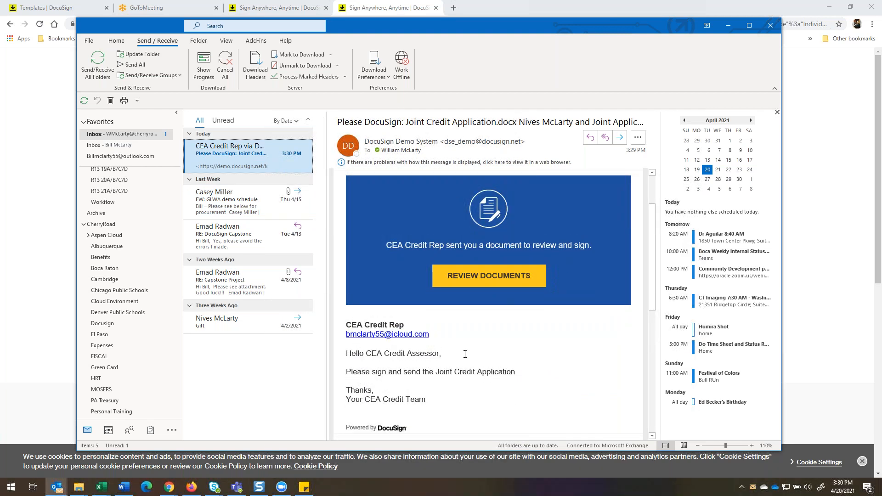
left_click(479, 276)
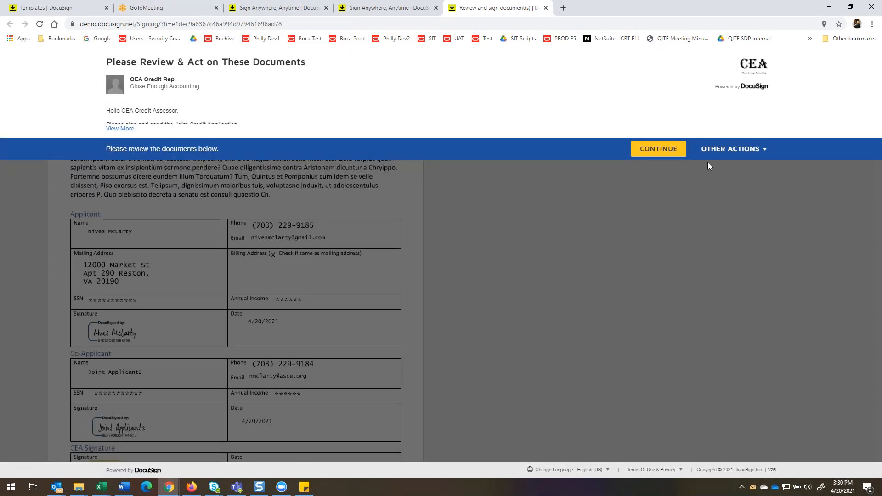
left_click(661, 153)
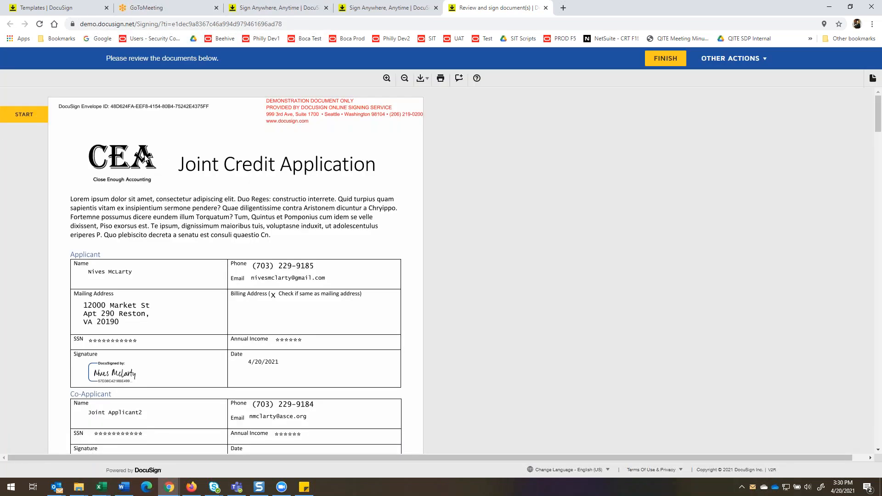
Sign the CEA Signature field of the Joint Credit Application with the saved signature.
left_click(30, 117)
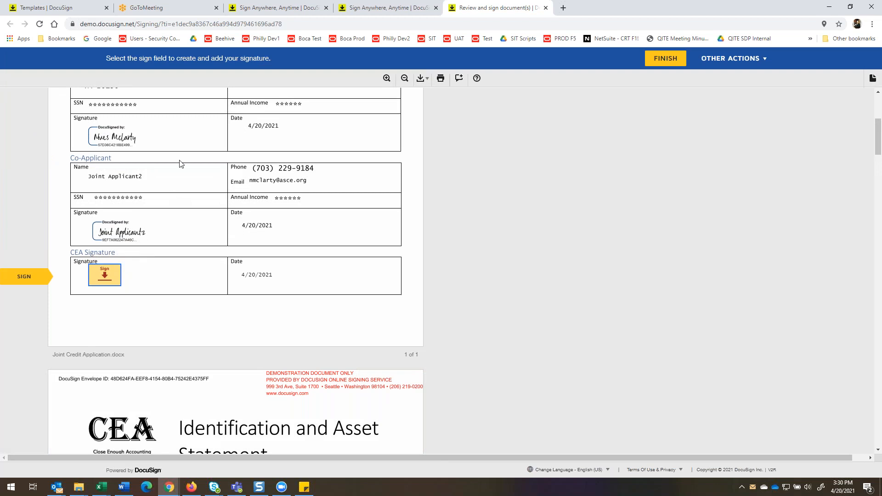
scroll(180, 164, "up", 2)
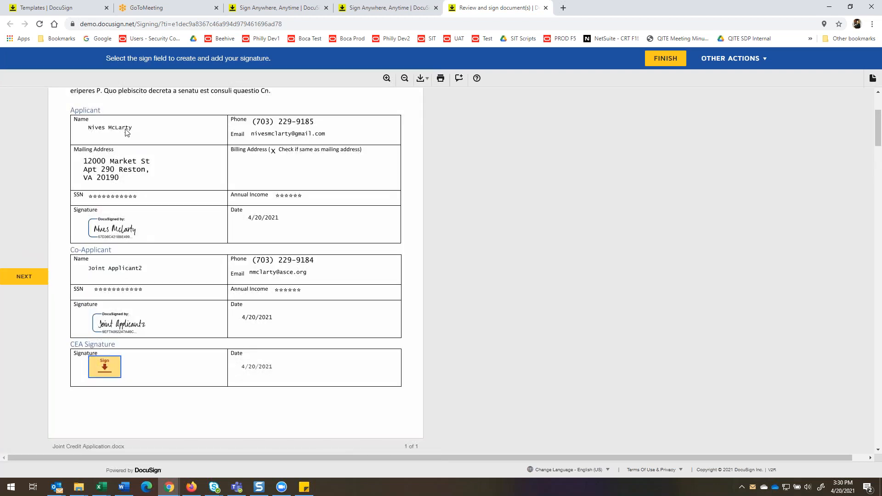
scroll(128, 132, "up", 2)
scroll(105, 148, "down", 3)
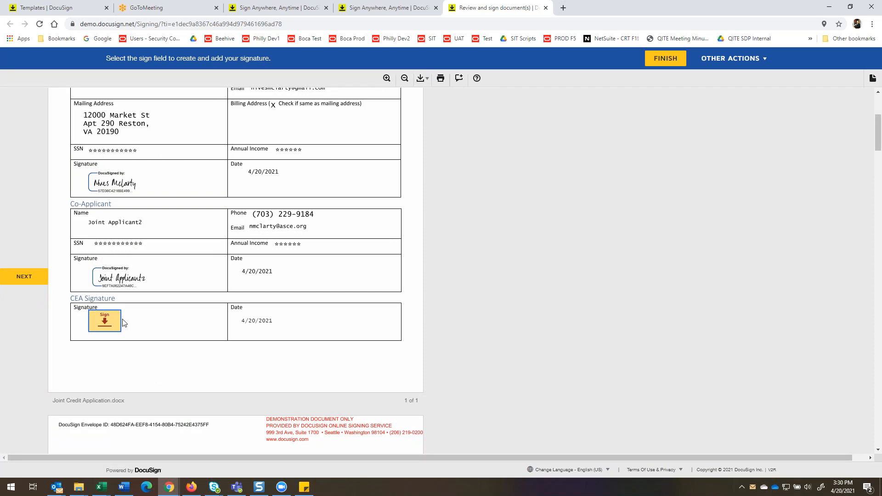
left_click(105, 323)
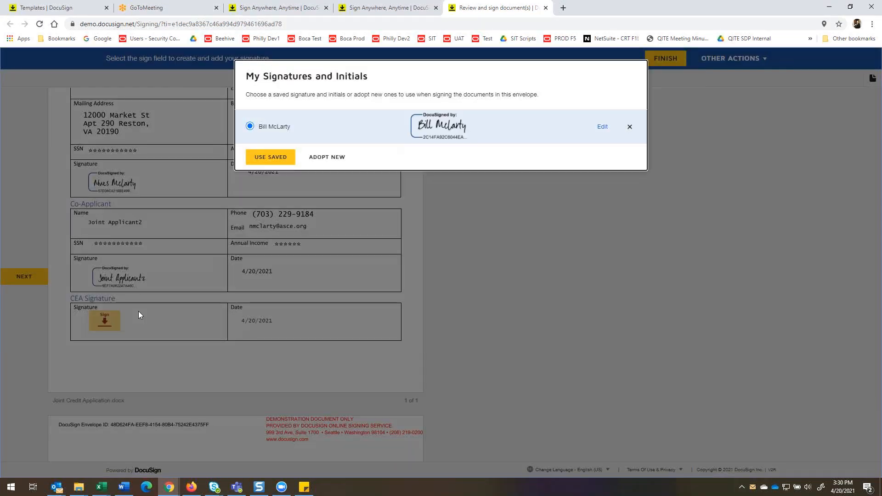
left_click(270, 158)
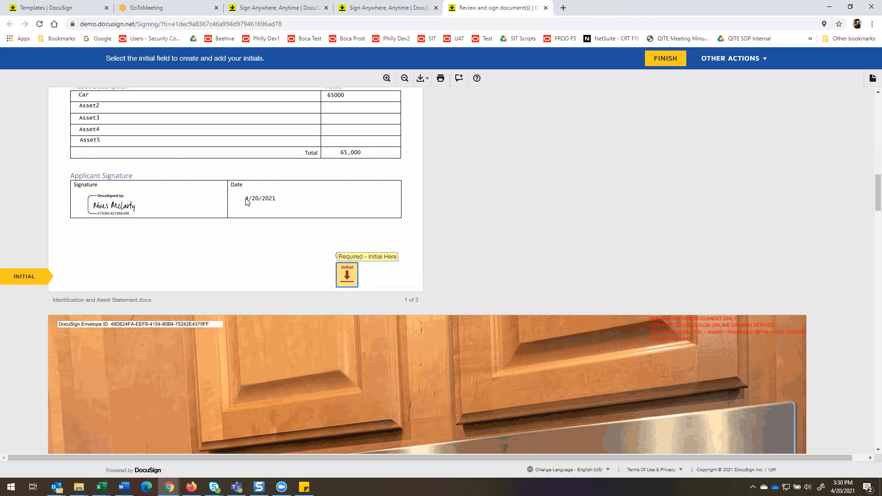
Review the primary Applicant's Identification and Asset Statement with its attached images, and add the required CEA initials.
scroll(246, 203, "up", 7)
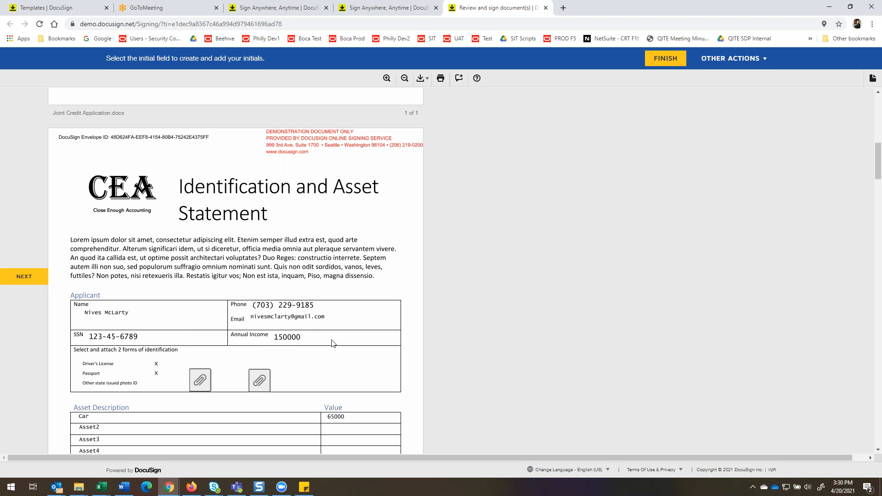
scroll(333, 344, "down", 5)
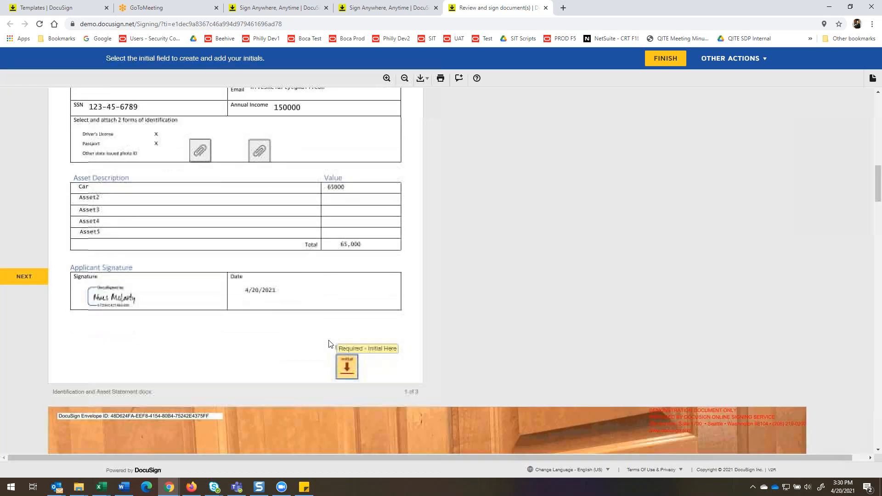
scroll(329, 343, "up", 1)
scroll(325, 344, "down", 5)
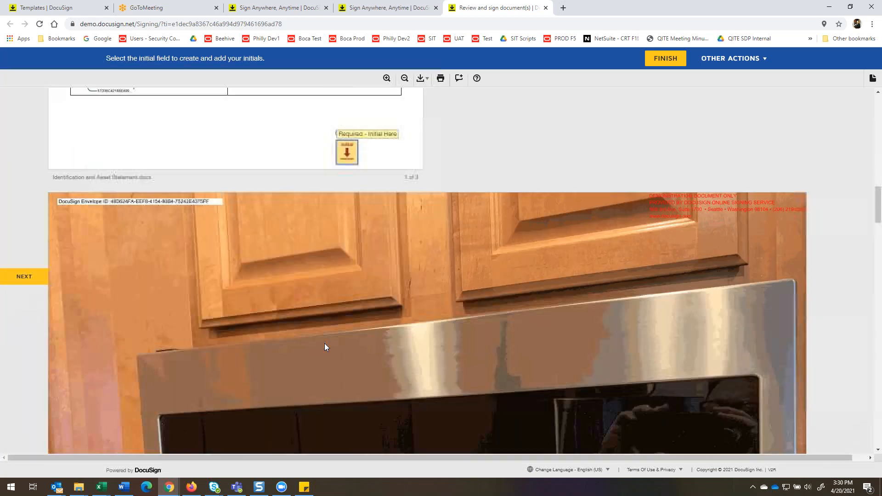
scroll(324, 344, "down", 20)
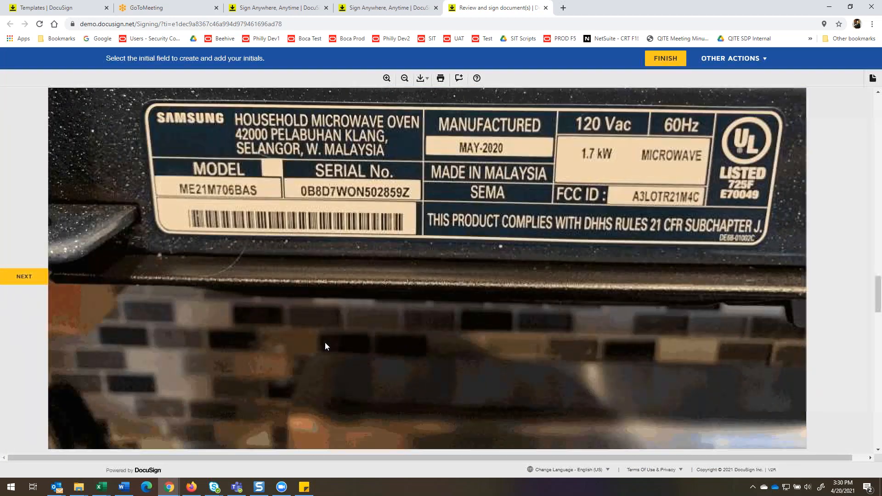
scroll(325, 341, "up", 15)
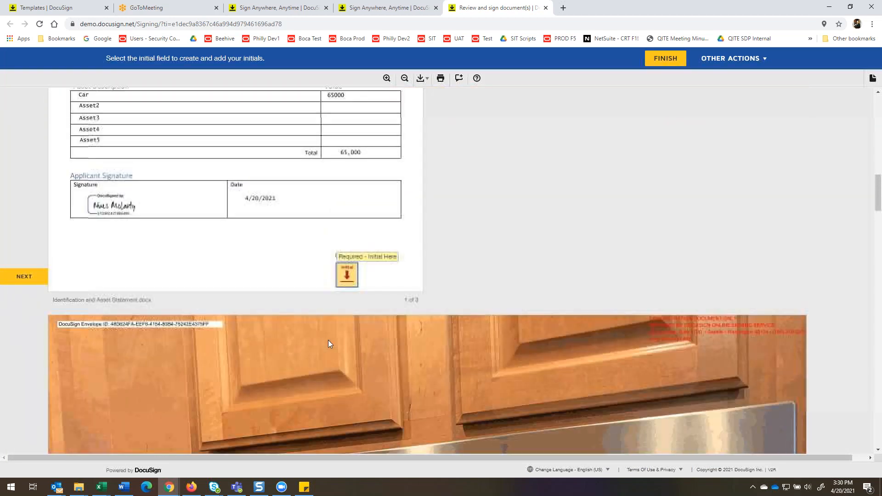
scroll(329, 343, "up", 4)
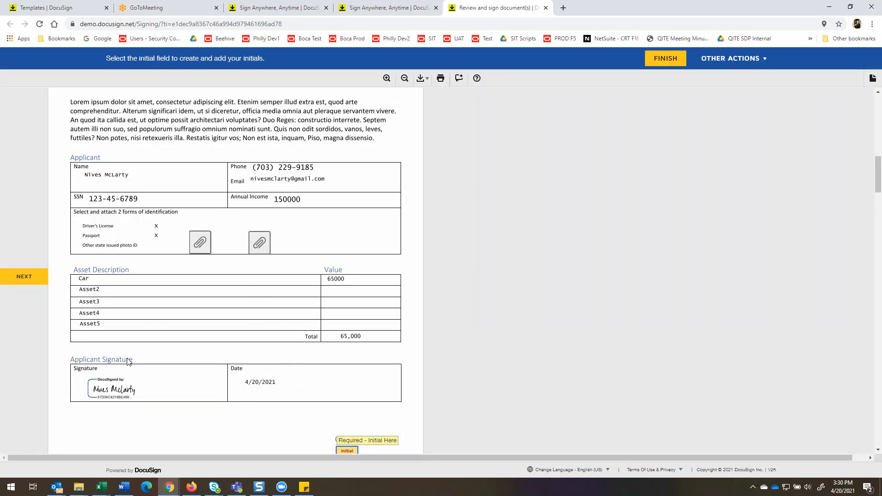
scroll(431, 442, "down", 1)
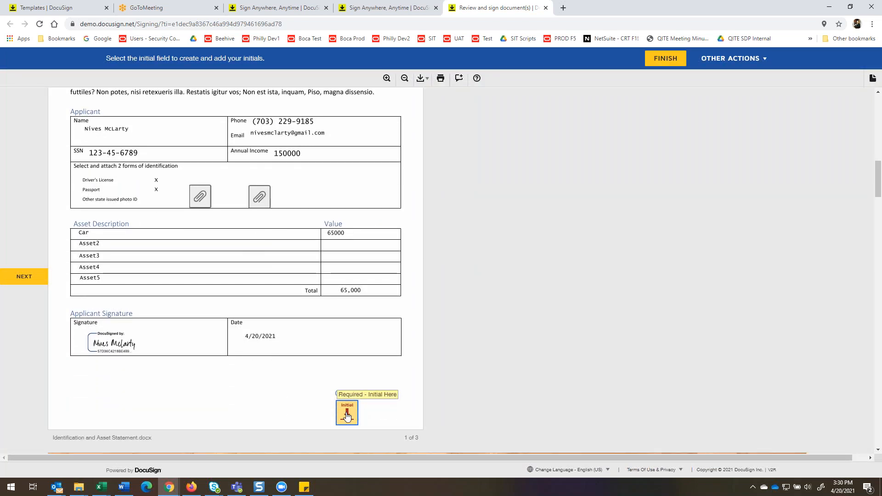
left_click(348, 413)
Review the Co-Applicant's Identification and Asset Statement and add the required CEA initials.
scroll(329, 226, "up", 4)
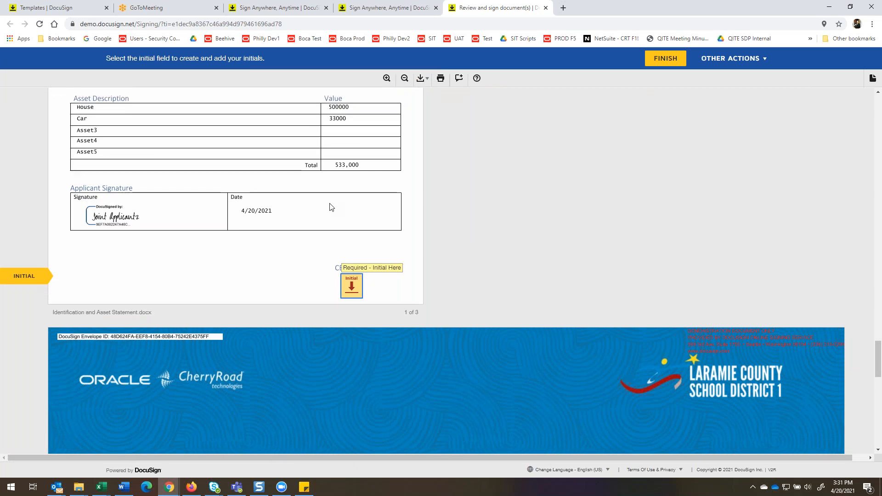
scroll(275, 235, "up", 2)
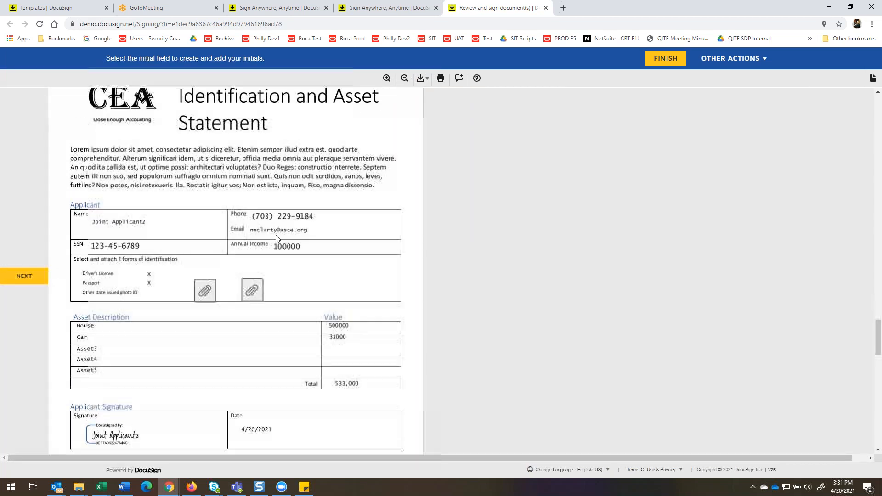
scroll(78, 267, "up", 1)
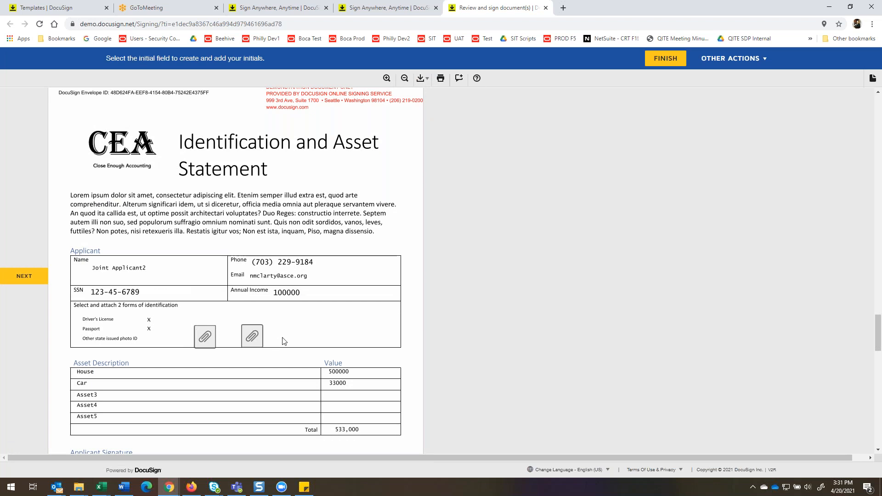
scroll(280, 357, "down", 3)
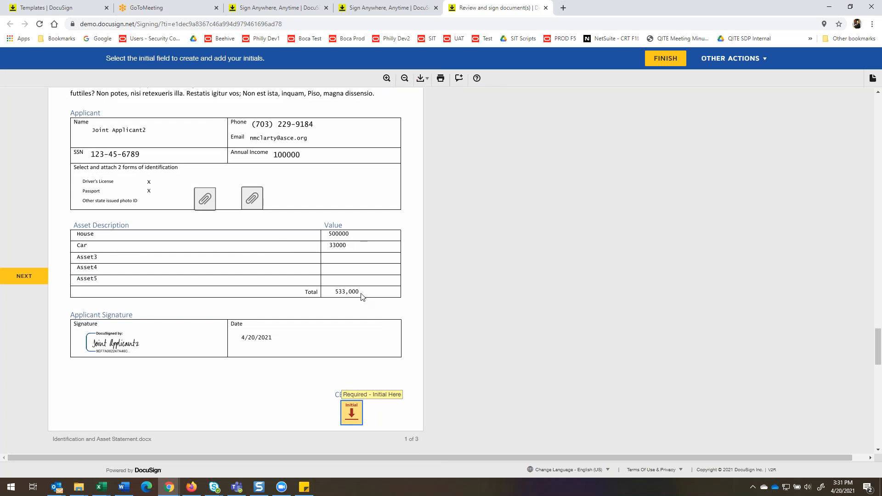
left_click(351, 413)
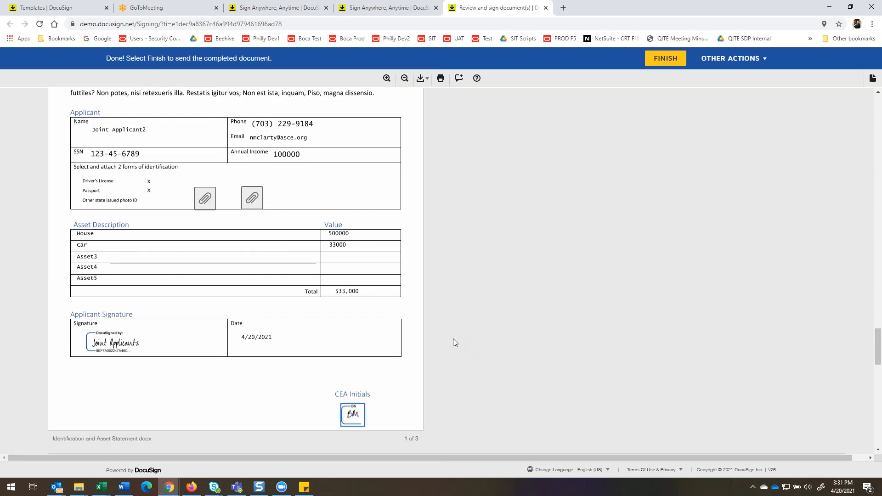
Check the attached identification images, finish the Credit Assessor's signing session, and decline to log in to DocuSign.
scroll(453, 340, "down", 10)
scroll(450, 340, "down", 8)
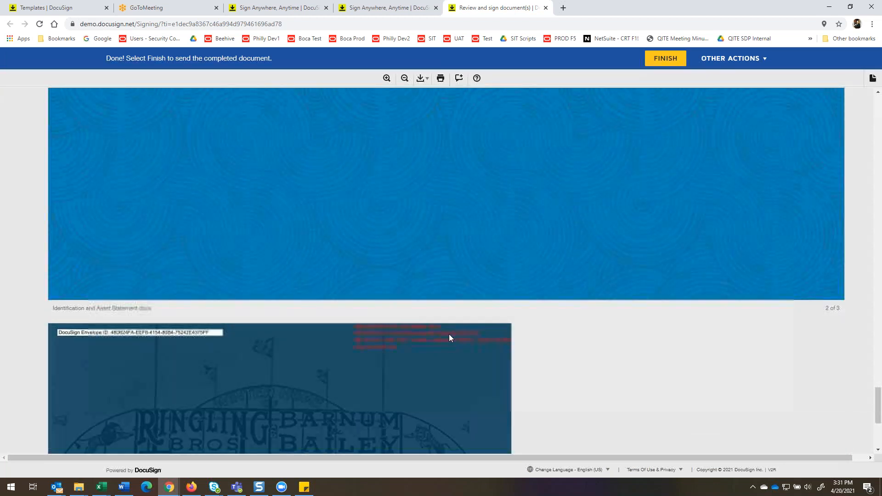
scroll(443, 328, "up", 5)
scroll(454, 310, "up", 17)
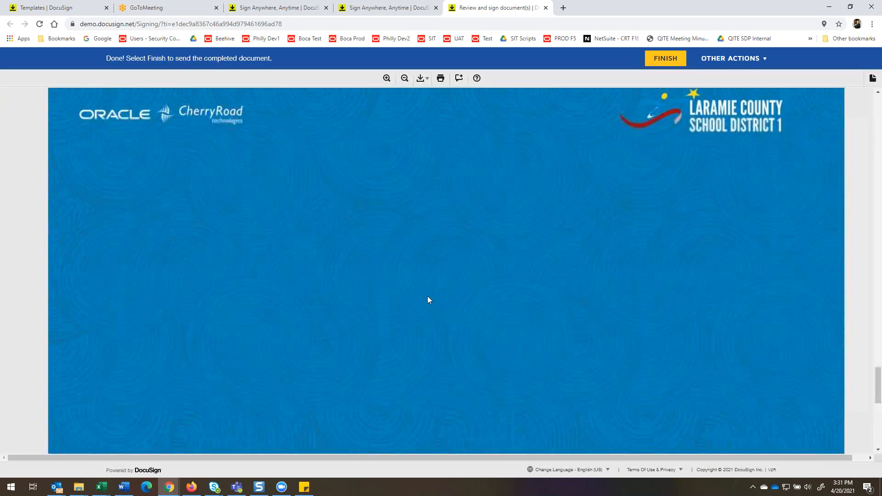
scroll(423, 295, "up", 7)
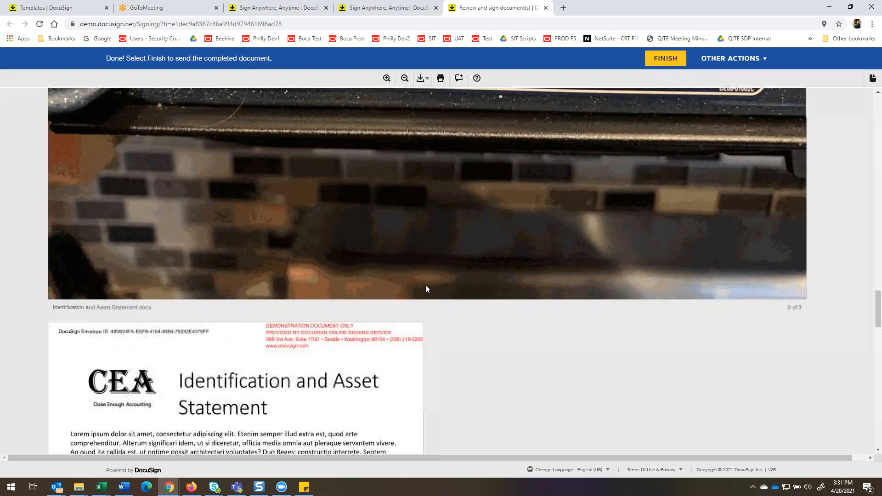
left_click(666, 60)
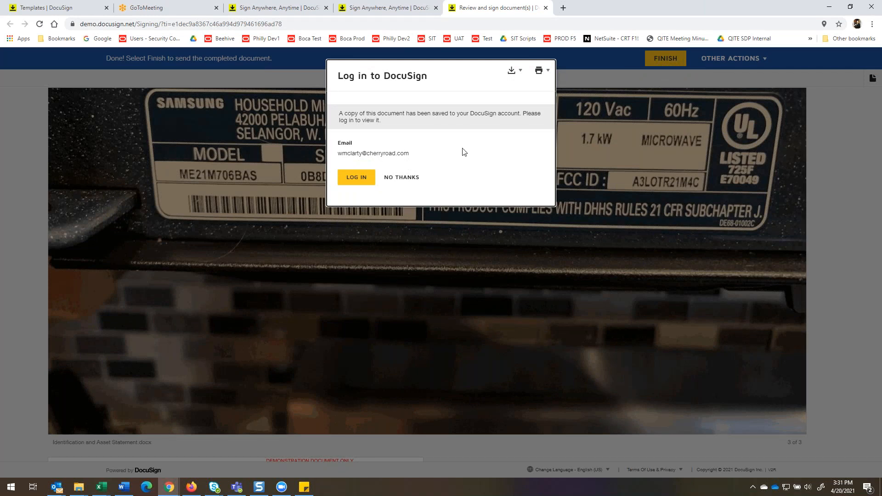
left_click(407, 178)
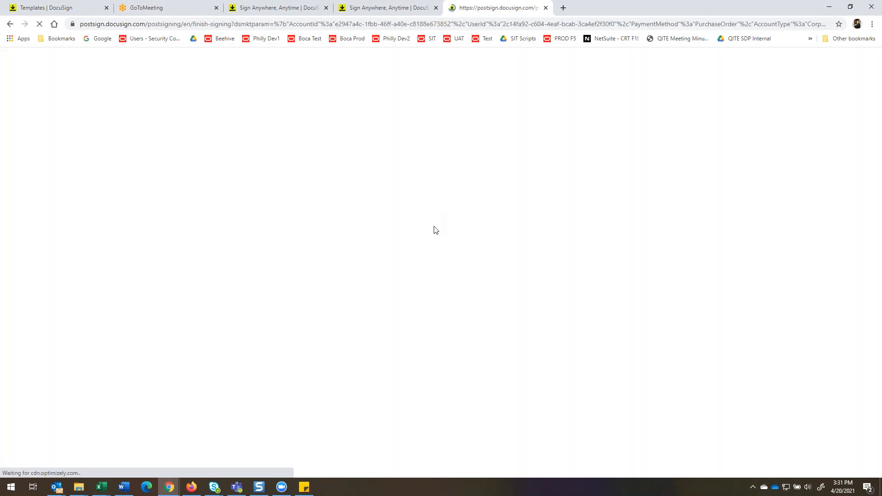
Switch to Outlook and examine the completed-document email in the Legal Department's outlook.com inbox, including its message and PDF attachments.
left_click(55, 490)
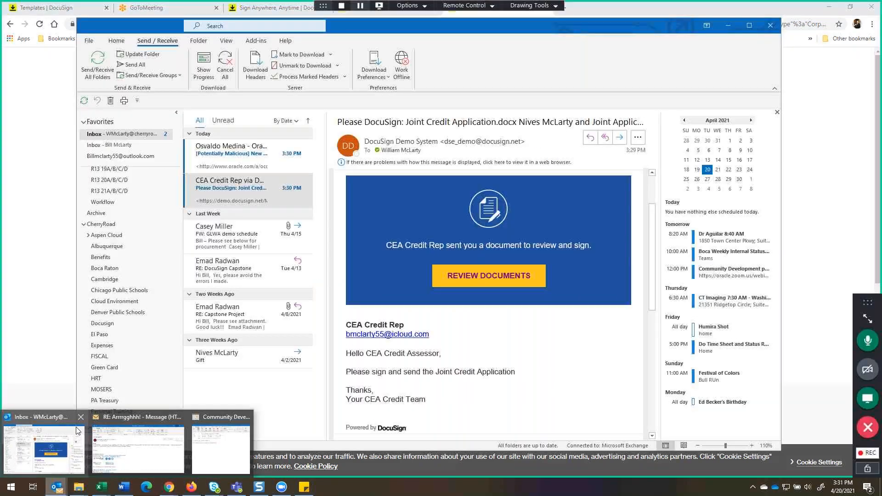
left_click(71, 432)
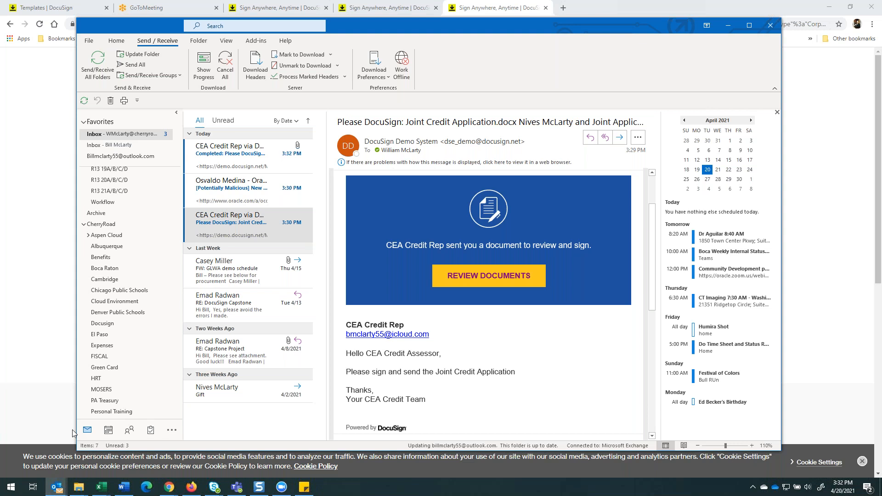
scroll(141, 377, "down", 4)
scroll(137, 390, "down", 5)
scroll(171, 400, "down", 3)
left_click(123, 305)
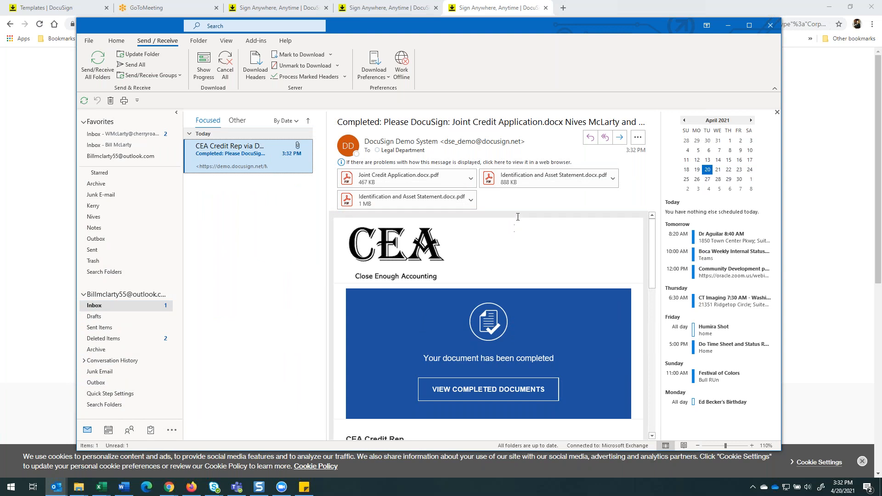
scroll(379, 366, "down", 5)
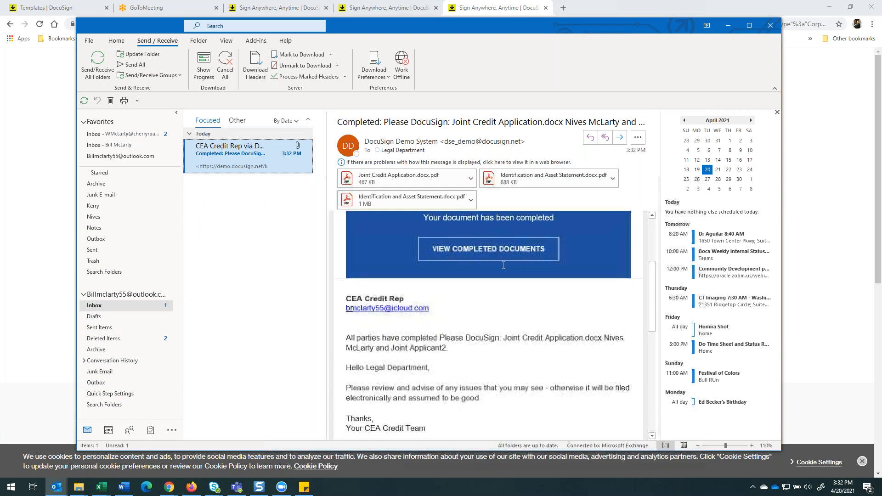
left_click_drag(366, 369, 431, 369)
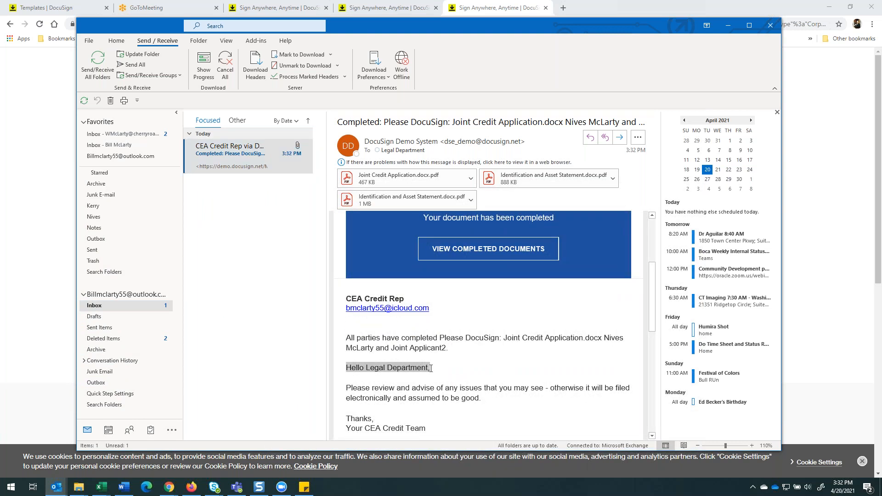
scroll(492, 323, "down", 3)
scroll(509, 300, "up", 5)
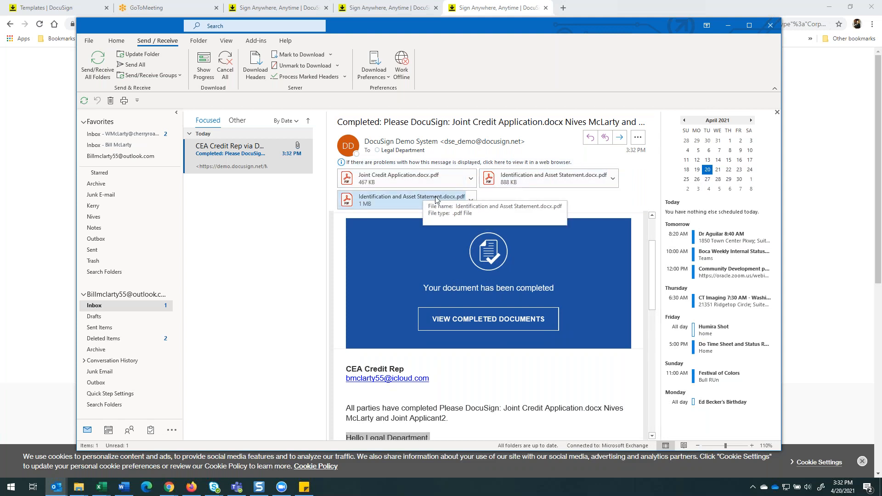
Open the Joint Credit Application PDF attachment and examine the masked SSN and annual income fields of both applicants.
left_click(430, 180)
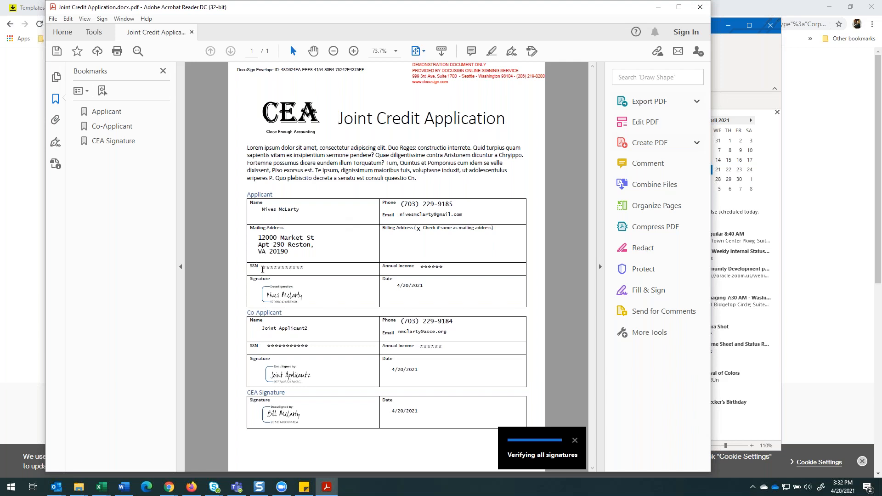
left_click_drag(264, 270, 313, 269)
left_click(444, 266)
key("ctrl+a")
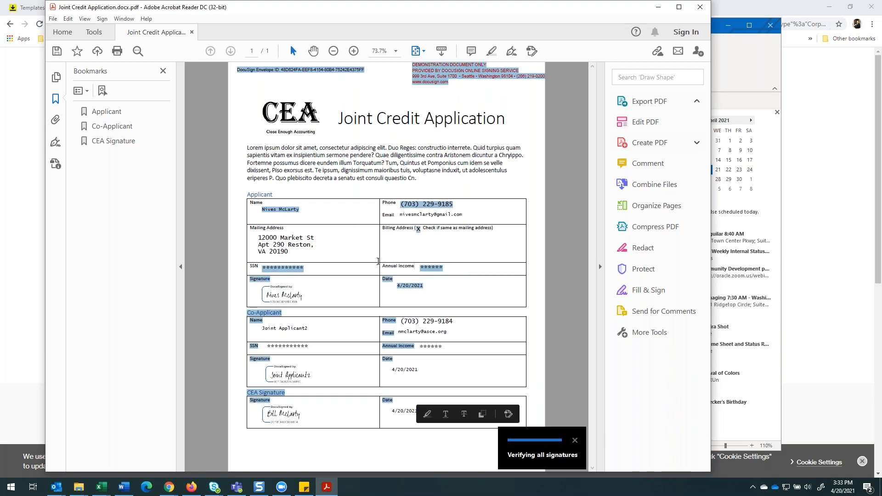
double_click(288, 346)
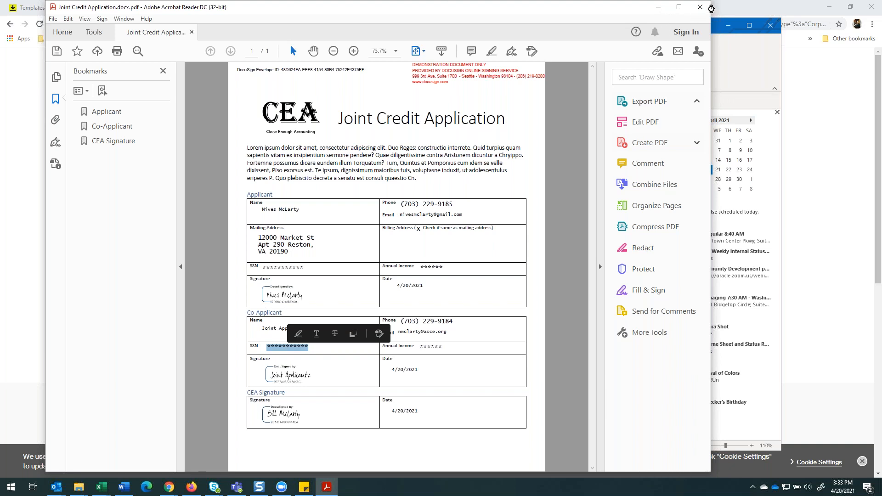
Return to Outlook and open the 888 KB Identification and Asset Statement PDF attachment.
left_click(740, 66)
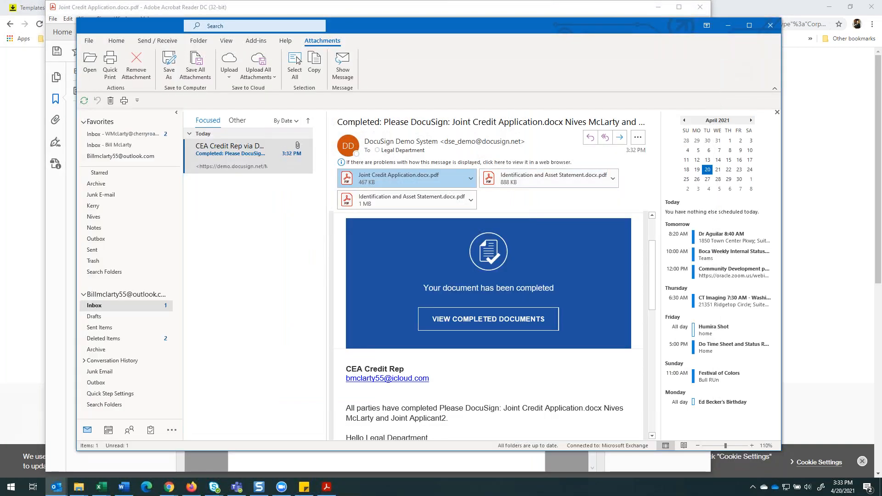
left_click(525, 178)
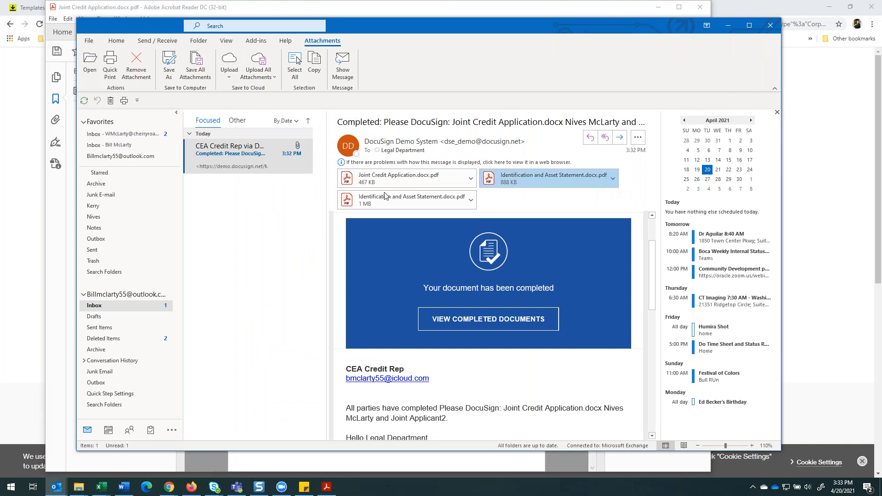
left_click(358, 186)
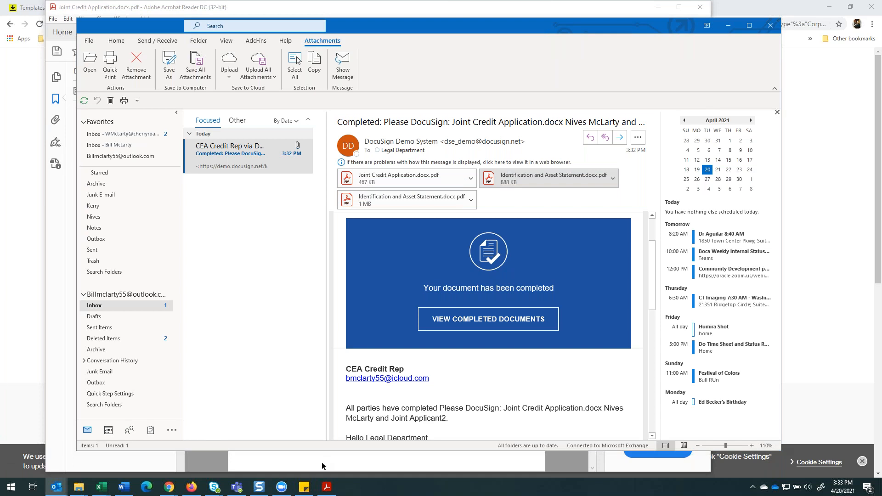
key("alt+Tab")
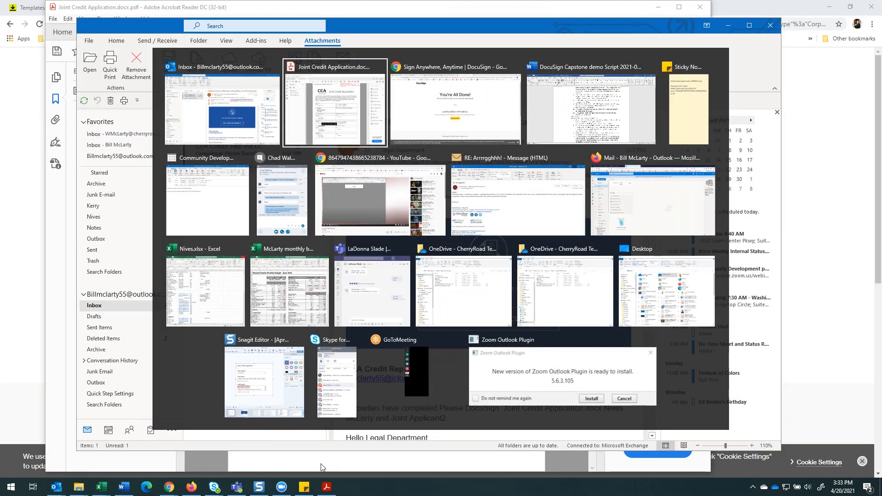
key("Escape")
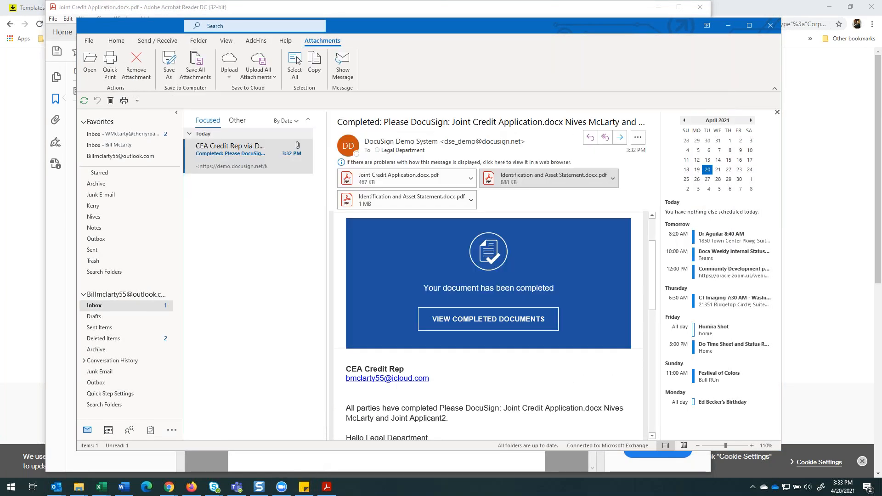
left_click(307, 460)
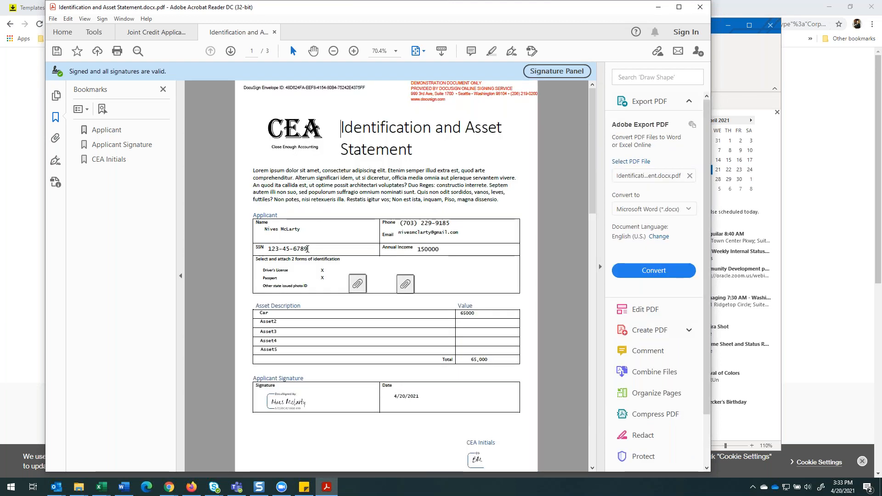
Examine the Applicant's SSN, annual income and attached identification images in the Identification and Asset Statement, and close all open PDFs.
left_click(435, 272)
scroll(351, 275, "down", 1)
scroll(351, 275, "up", 1)
scroll(413, 242, "down", 1)
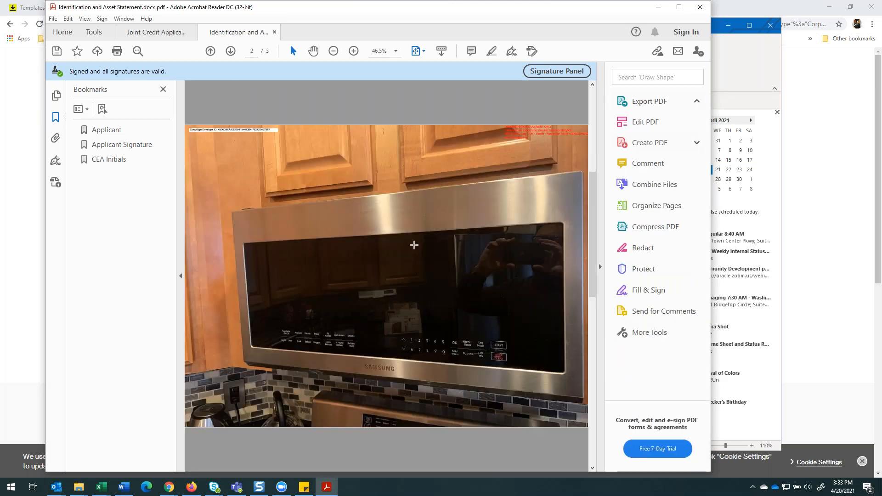
scroll(416, 237, "up", 1)
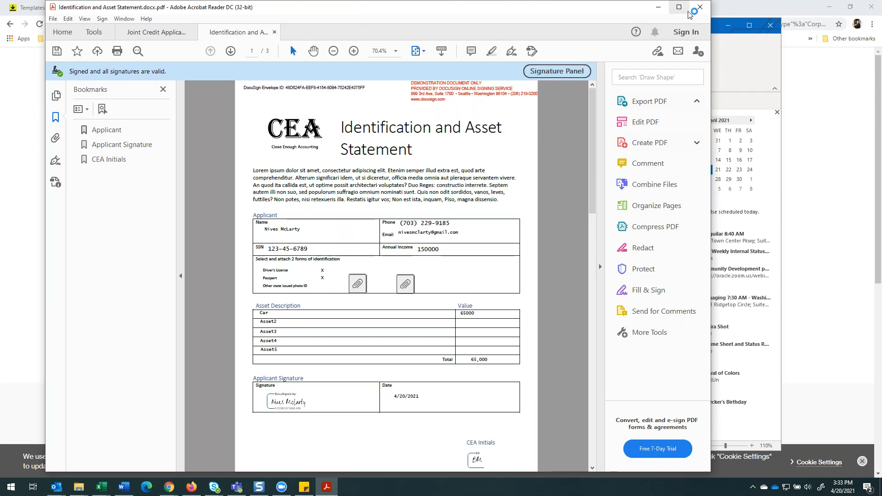
left_click(703, 8)
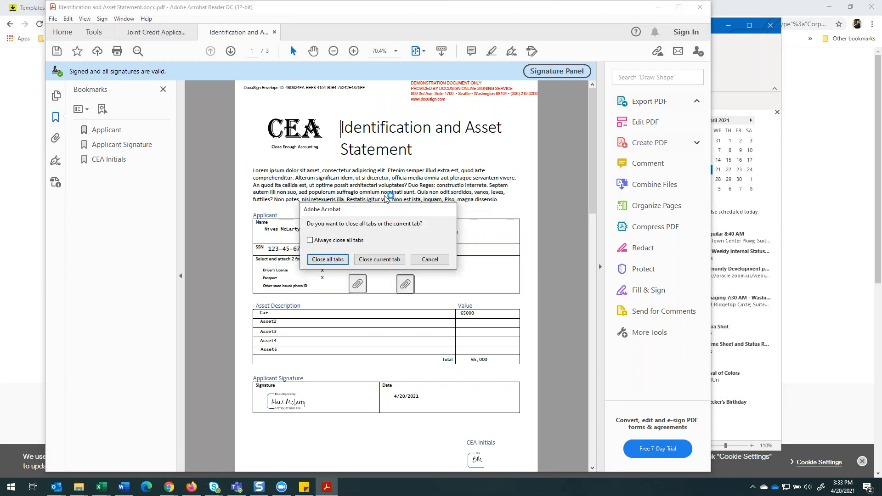
left_click(334, 259)
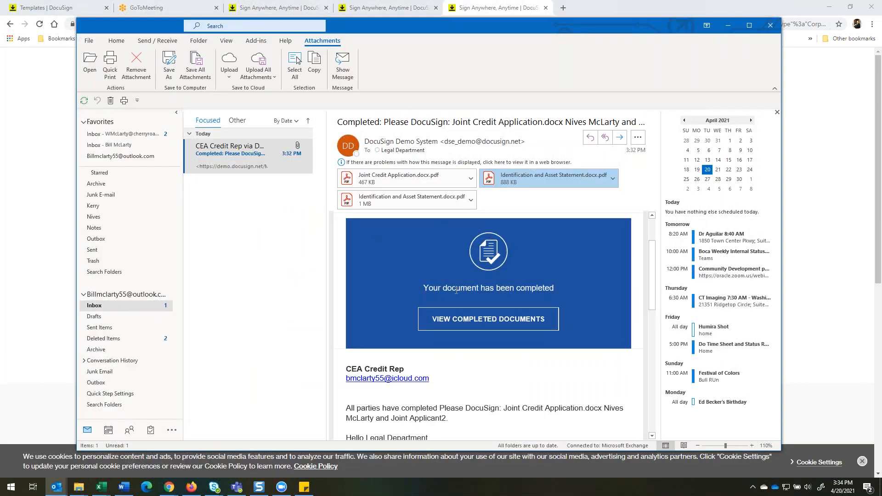
left_click(469, 324)
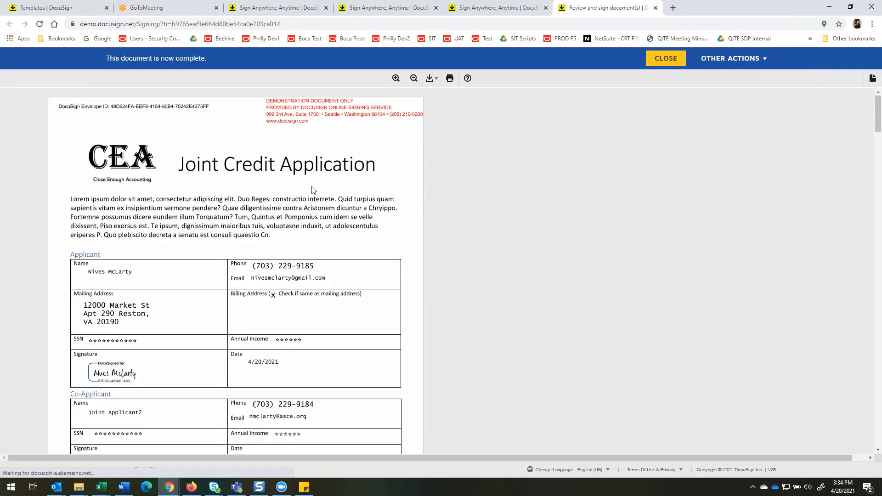
scroll(312, 189, "down", 15)
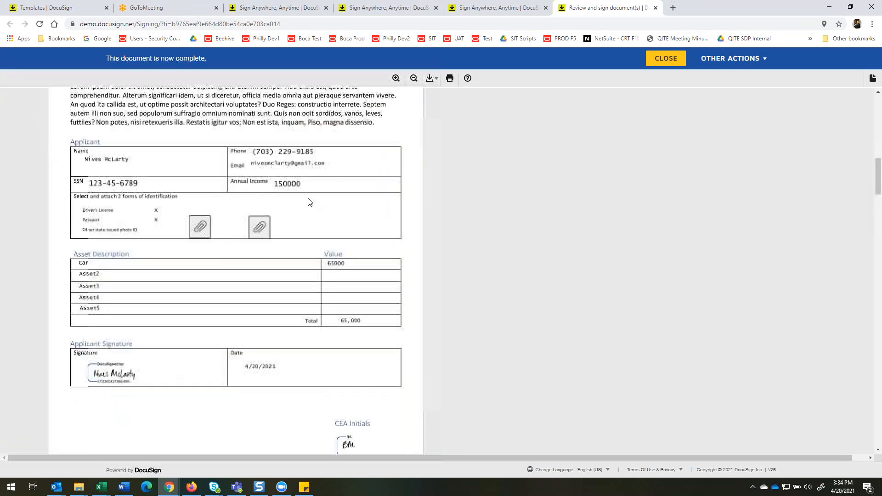
scroll(310, 202, "down", 15)
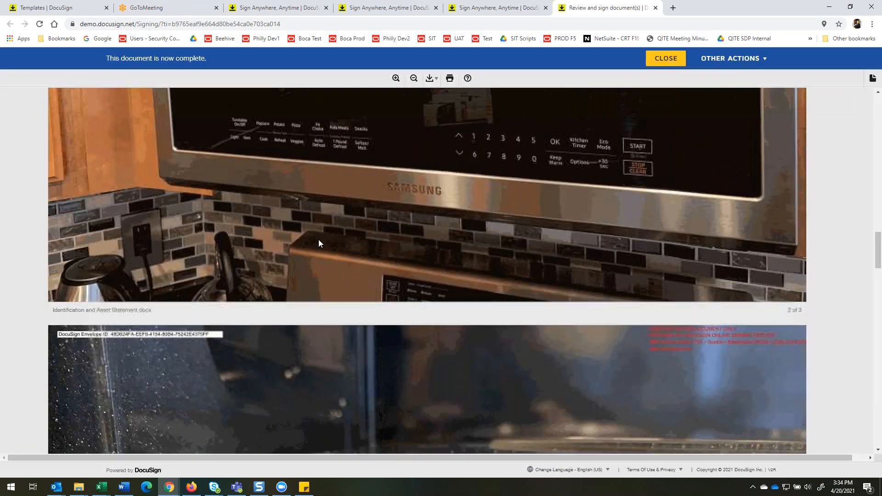
scroll(319, 238, "down", 5)
scroll(320, 231, "up", 15)
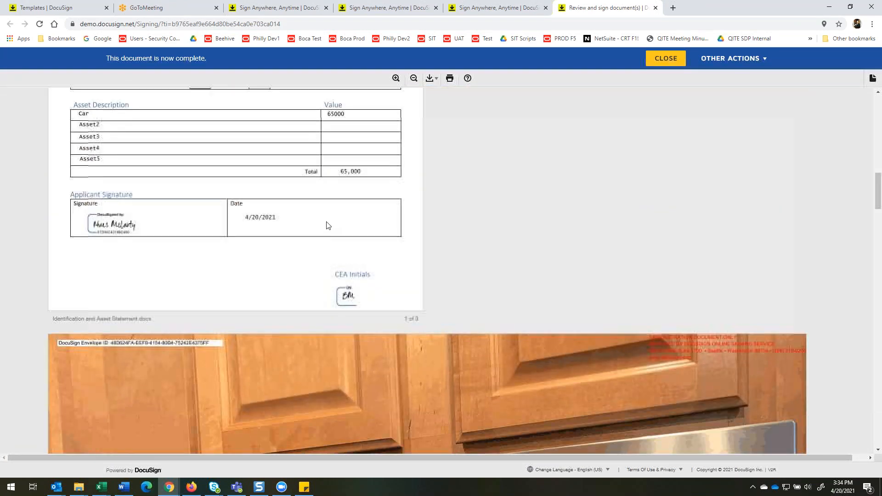
scroll(328, 225, "up", 6)
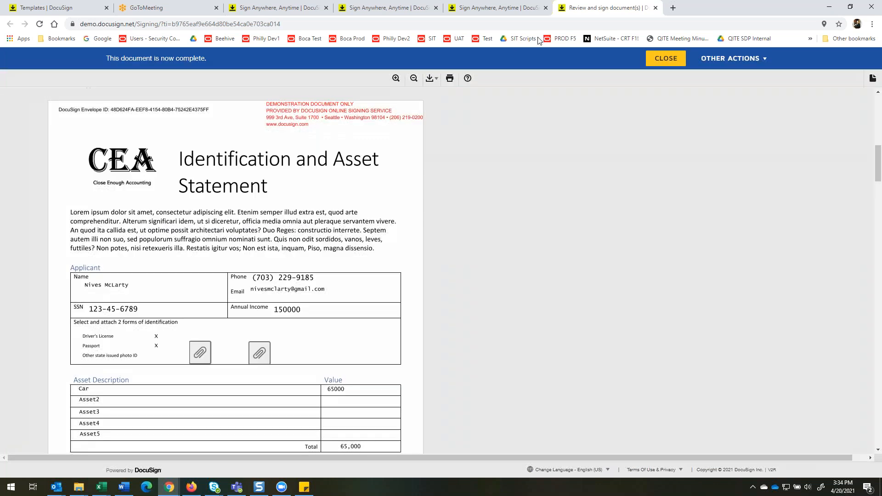
left_click(666, 59)
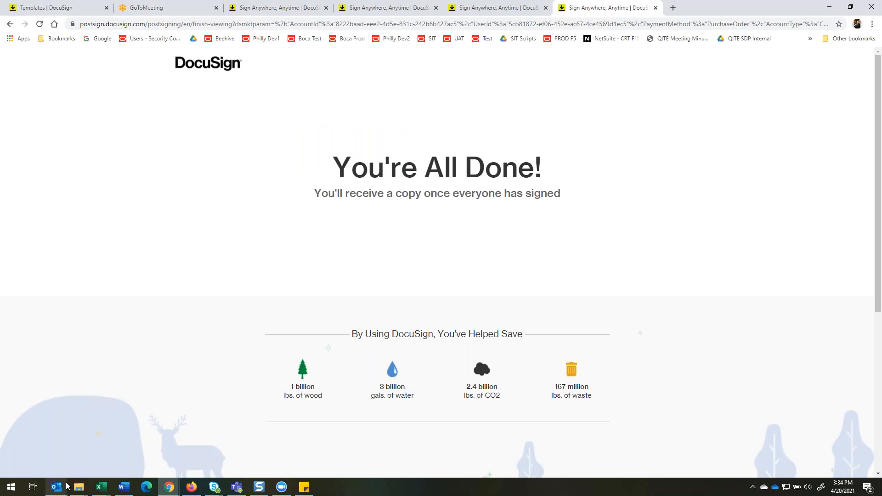
mouse_move(81, 491)
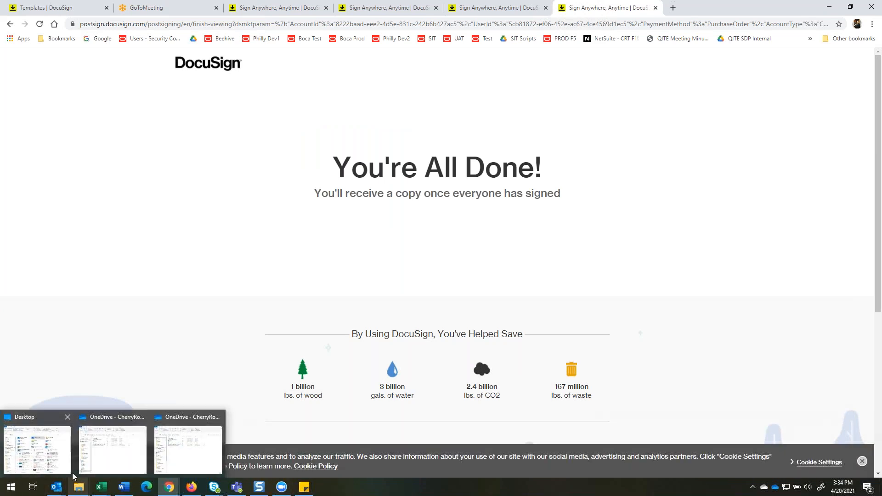
left_click(77, 491)
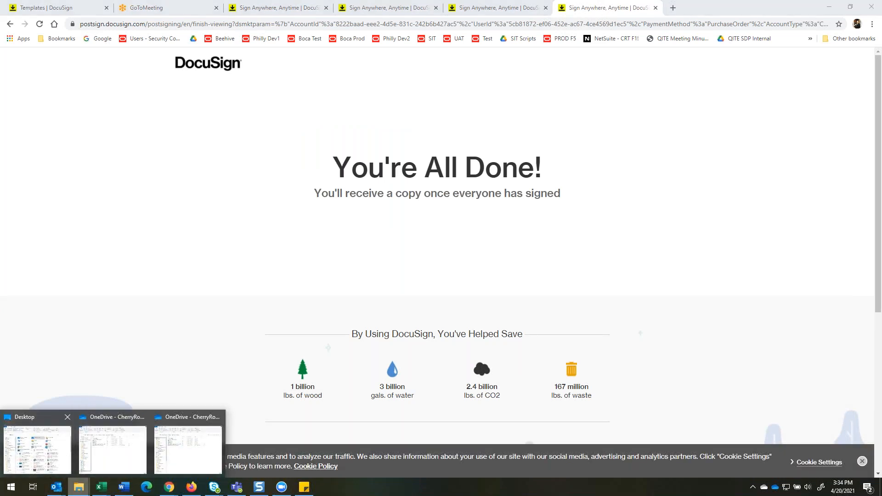
key("alt+Tab")
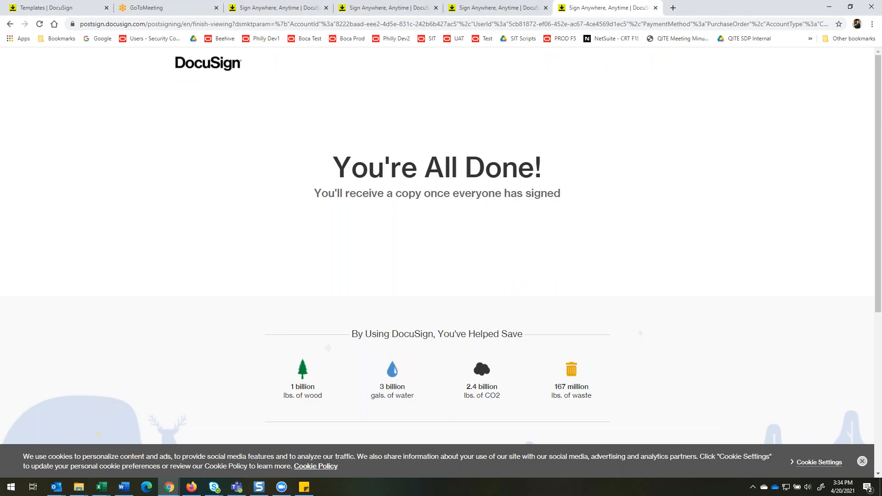
Switch to Outlook and examine the Credit Assessor's completed-document email in the work inbox, including its attachments, applicant names in the subject, and message.
key("alt+Tab")
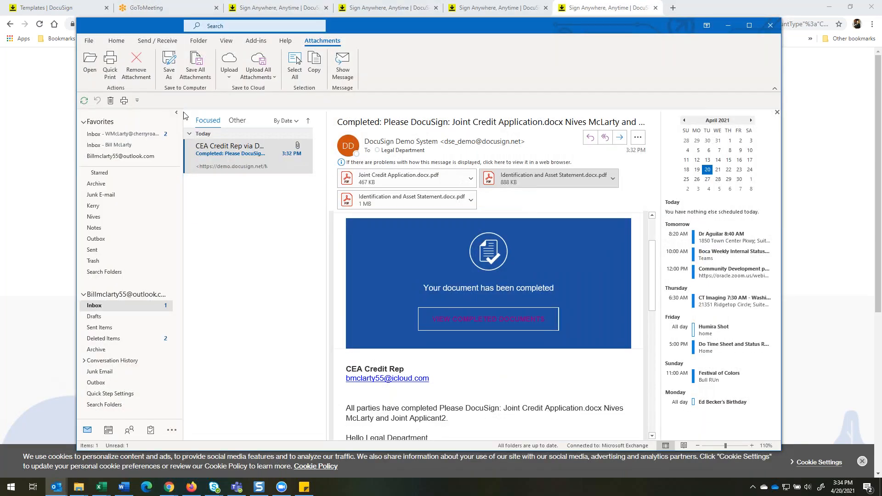
left_click(122, 134)
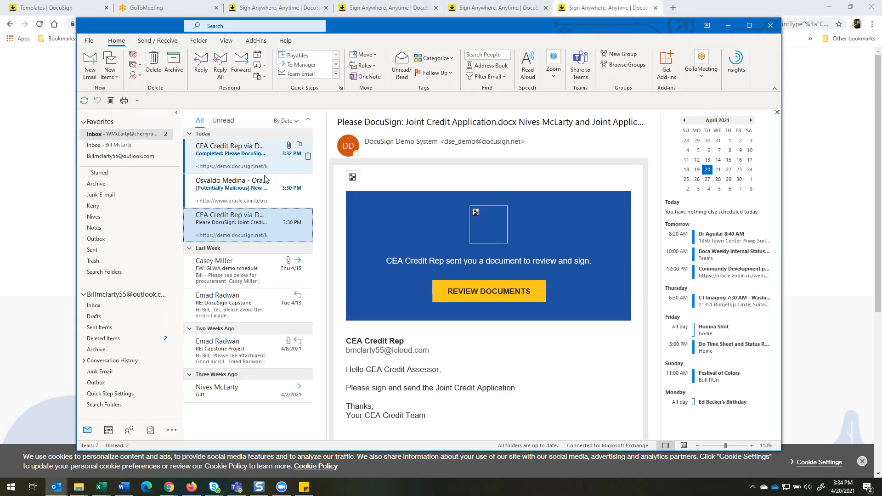
left_click(235, 157)
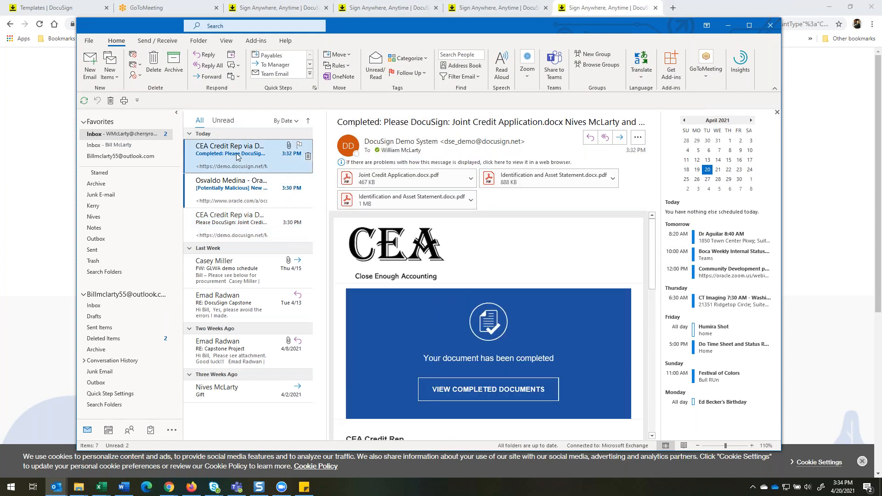
scroll(514, 213, "down", 1)
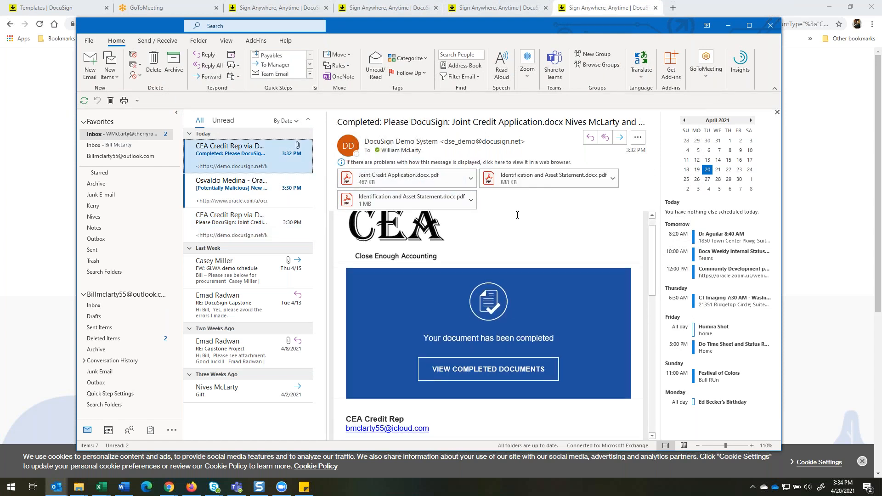
scroll(514, 213, "up", 1)
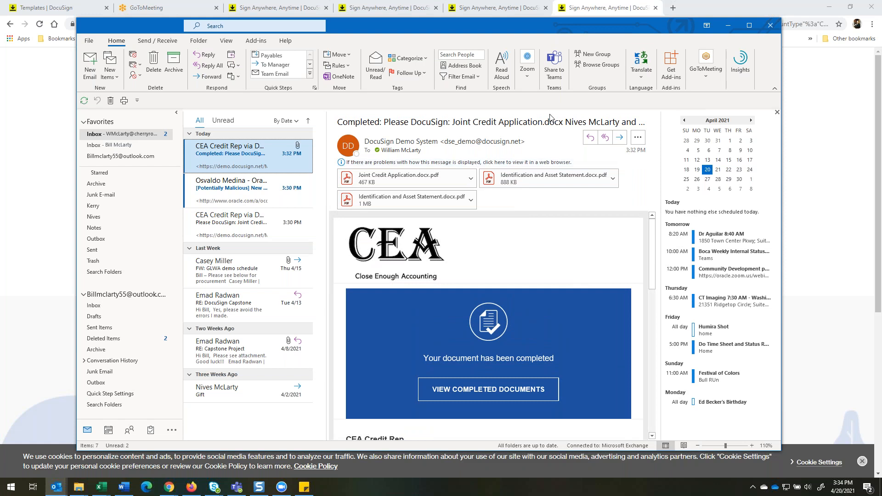
left_click_drag(567, 123, 678, 124)
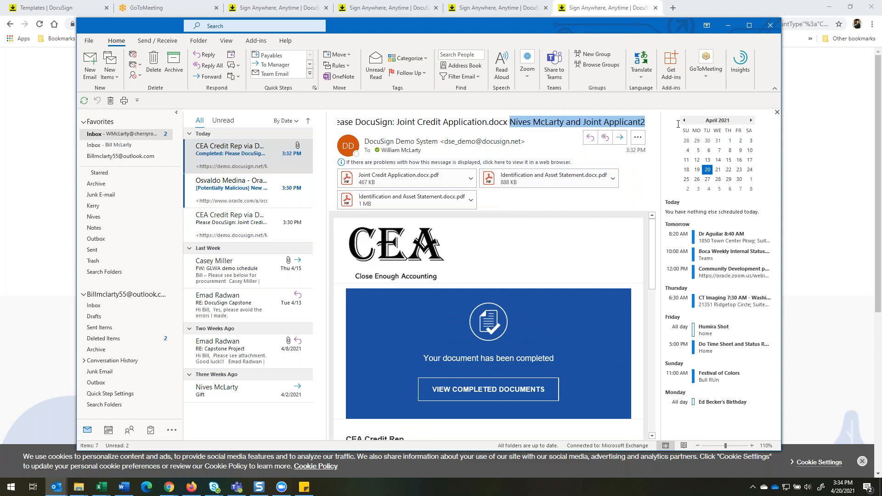
scroll(571, 233, "down", 7)
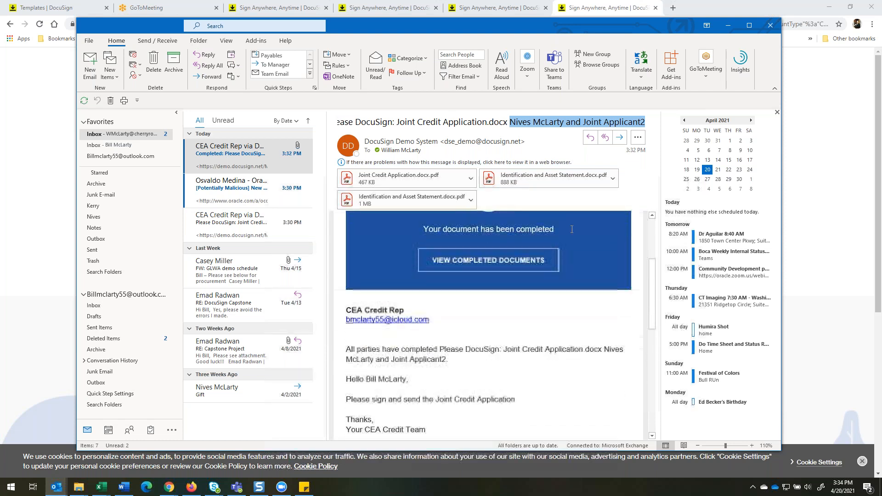
scroll(570, 237, "down", 2)
scroll(568, 242, "up", 4)
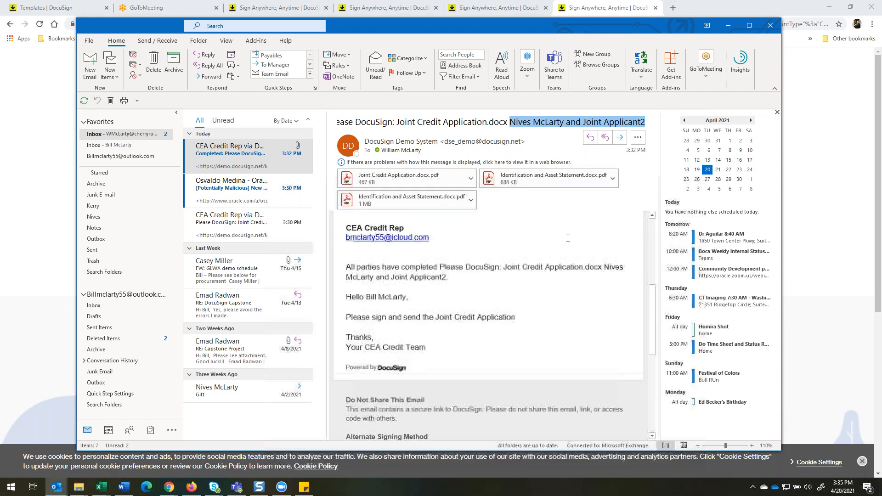
scroll(566, 231, "up", 3)
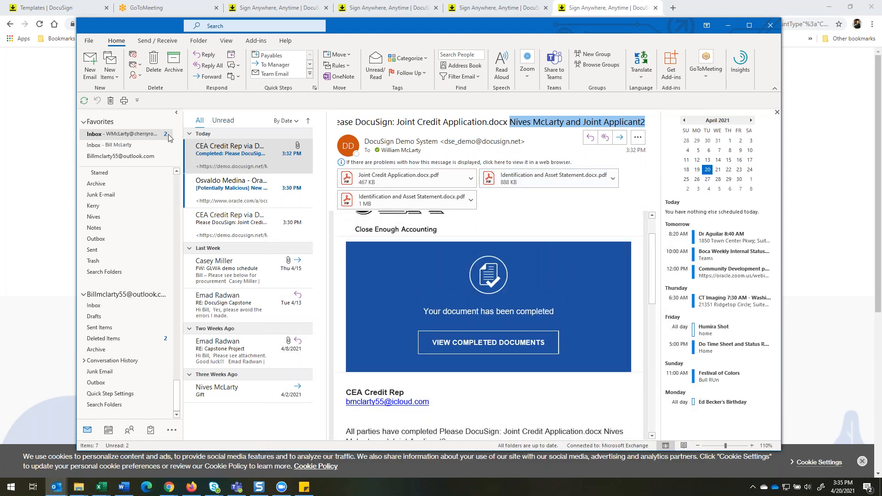
Switch to File Explorer and open Close Enough Accounting > Credit Applications in the CherryRoad Technologies OneDrive.
left_click(34, 173)
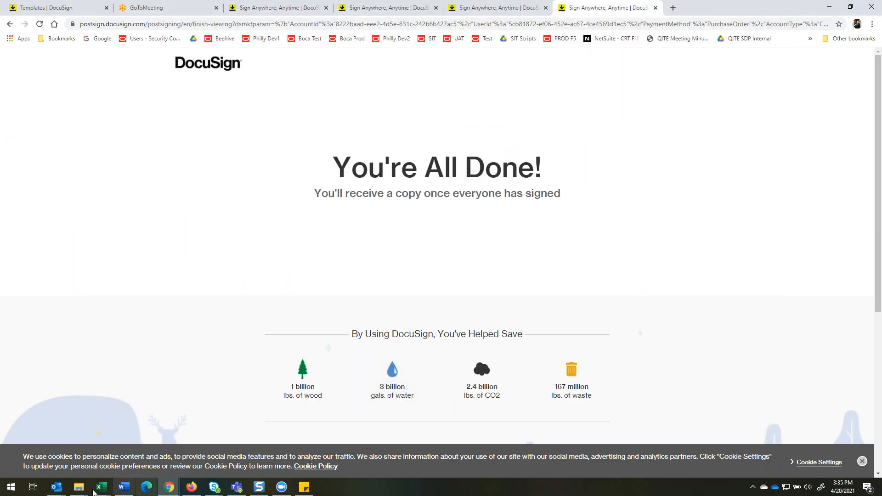
mouse_move(79, 487)
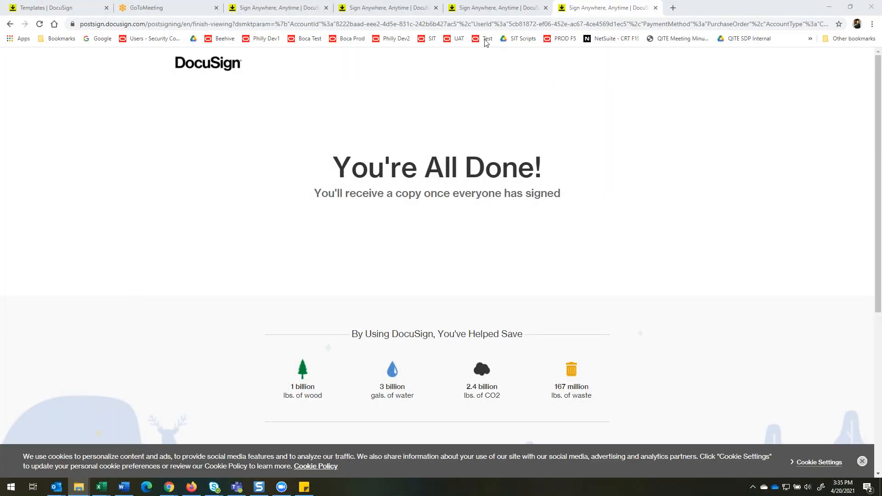
left_click_drag(487, 43, 264, 20)
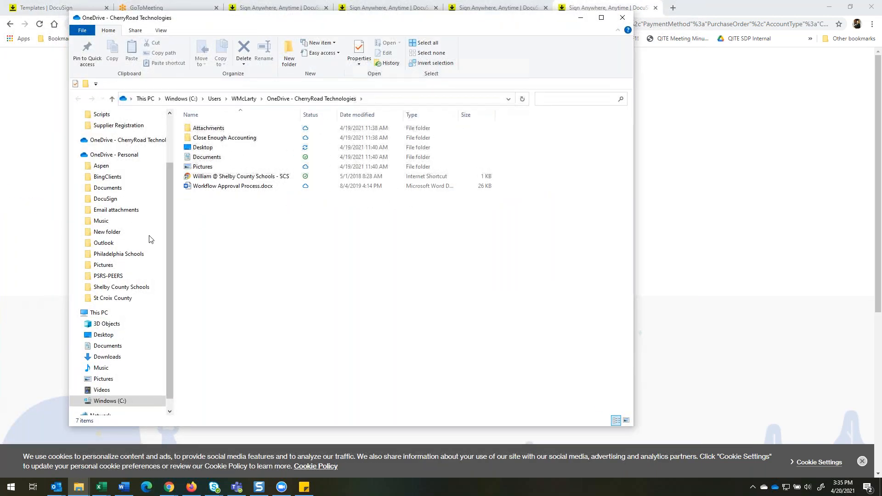
scroll(124, 267, "up", 3)
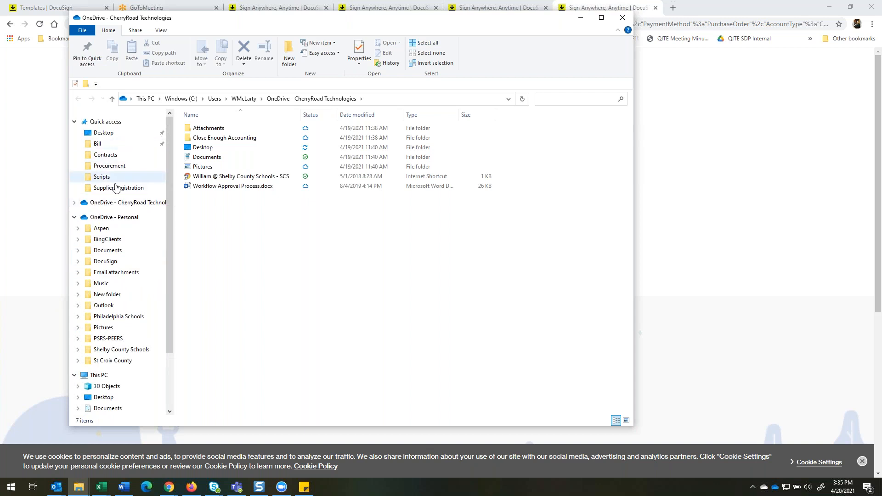
left_click(75, 203)
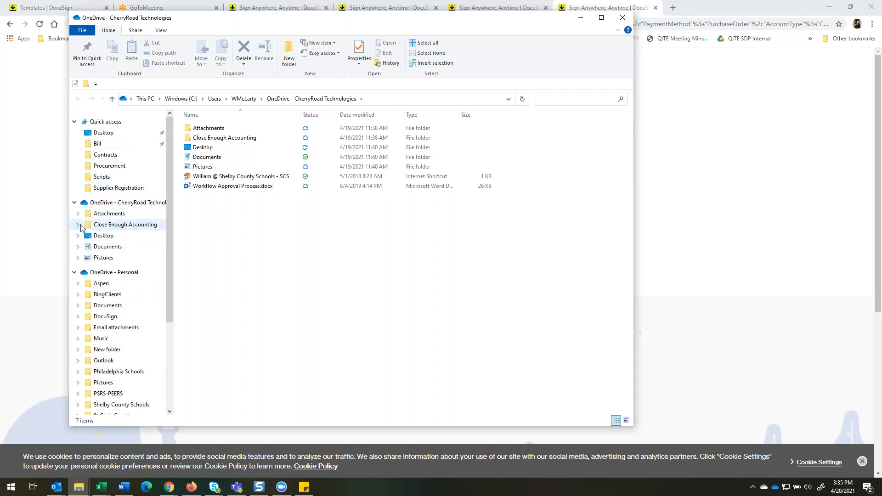
left_click(81, 226)
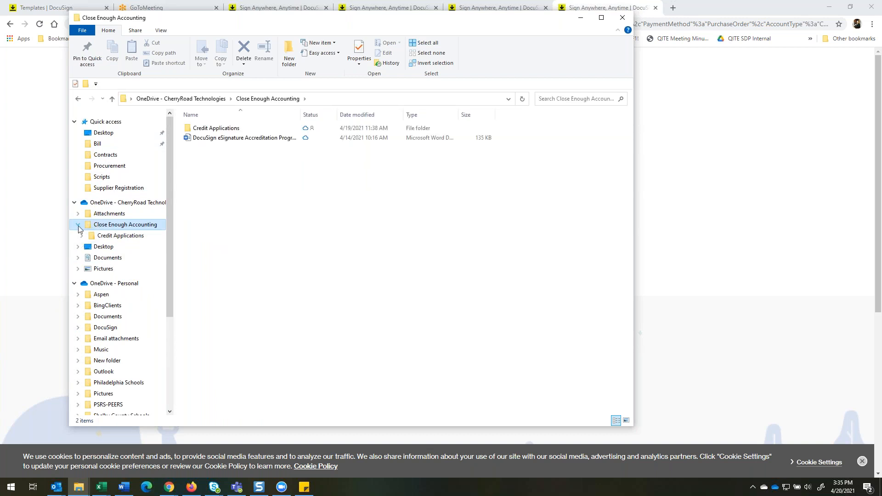
left_click(119, 236)
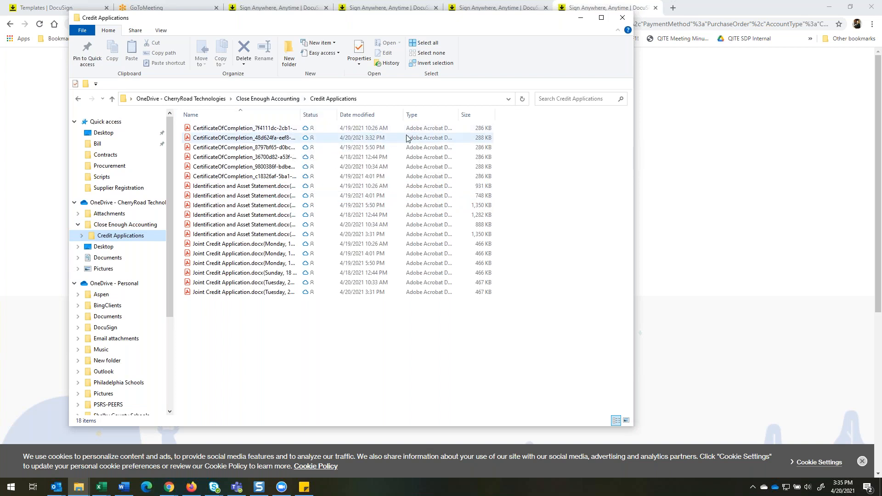
Filter the Credit Applications files to those modified Today and widen the Name column to show the longer file names.
left_click(400, 115)
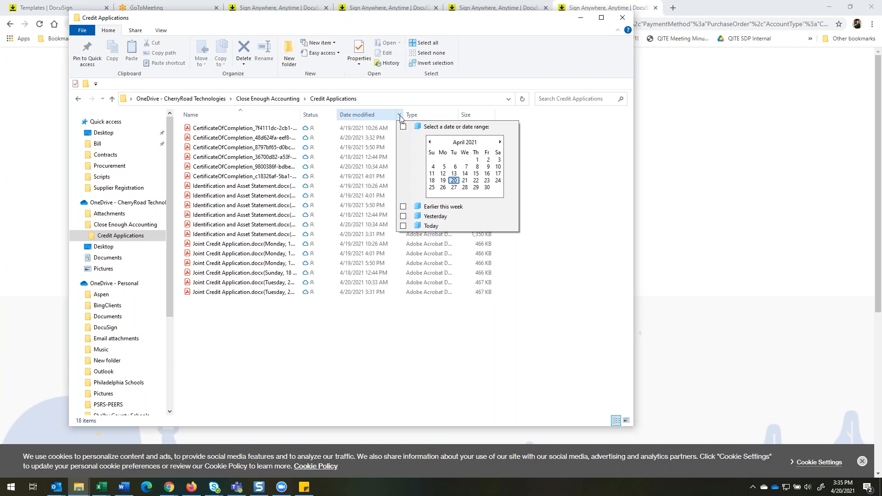
left_click(399, 116)
left_click(399, 116)
left_click(403, 226)
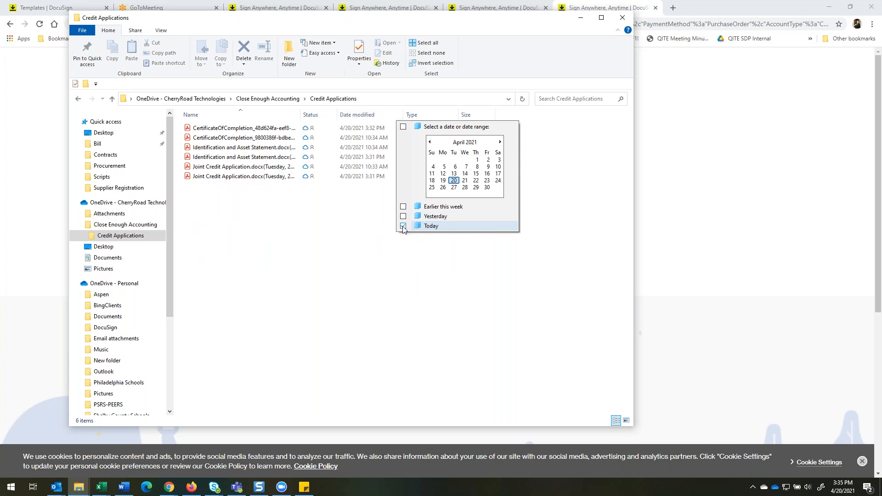
left_click(334, 216)
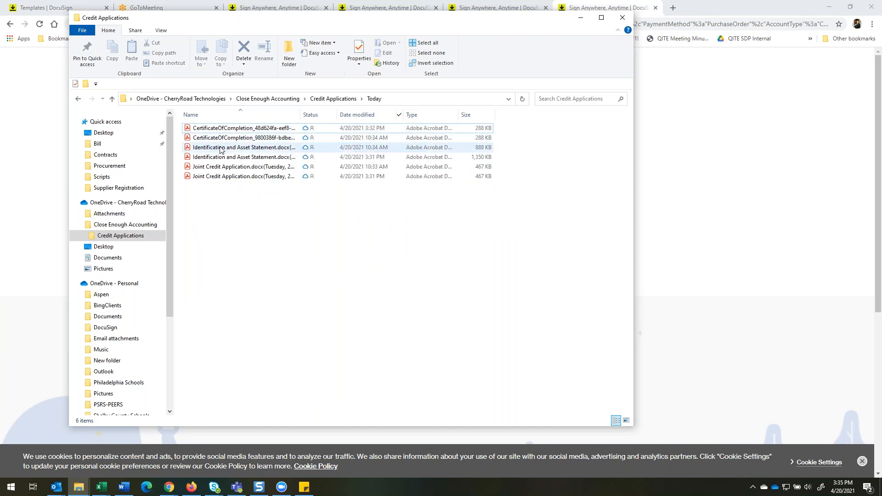
left_click_drag(308, 113, 375, 115)
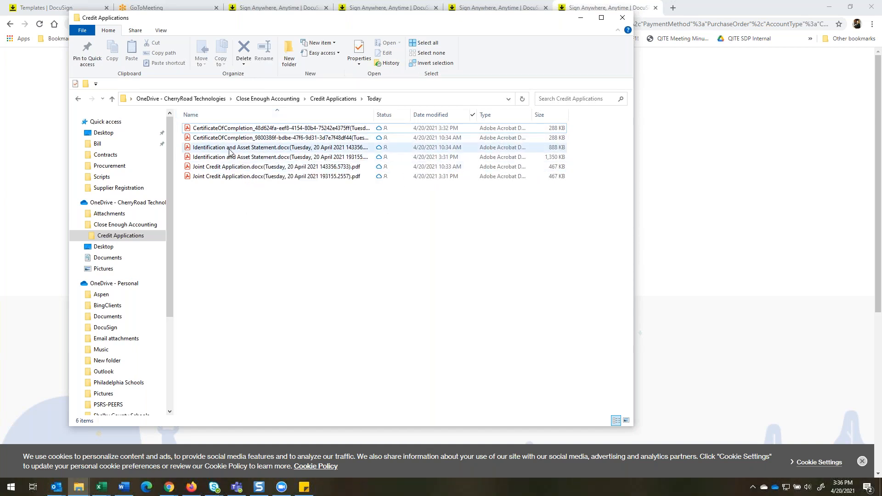
Open the 3:32 PM CertificateOfCompletion PDF, examine its status, each signer's timestamps and the disclosure pages, and close it.
left_click(248, 130)
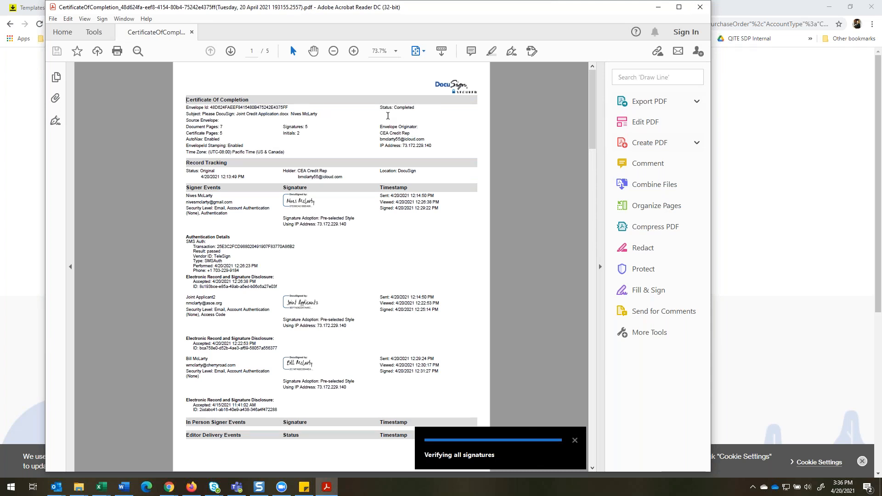
left_click_drag(398, 108, 425, 107)
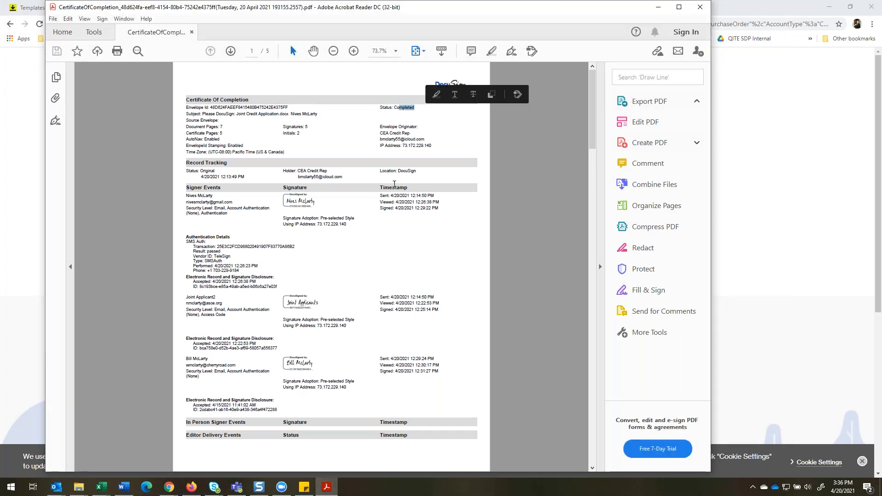
left_click(366, 201)
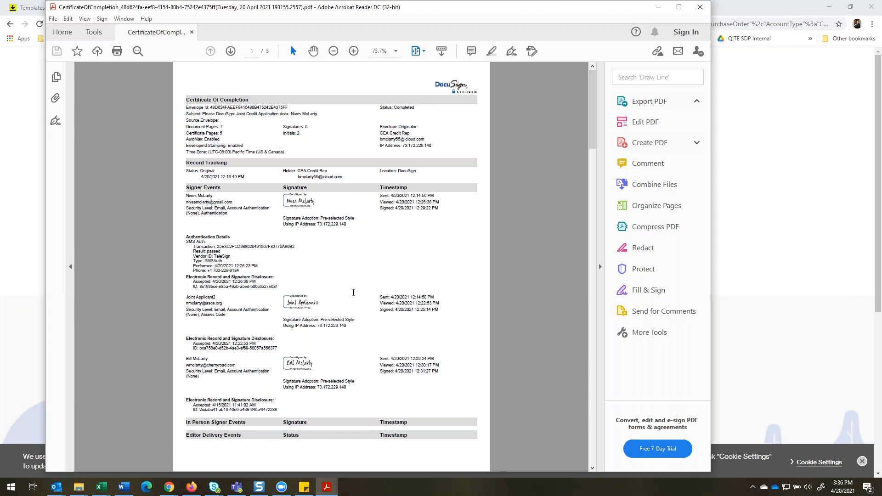
left_click_drag(376, 297, 444, 312)
left_click_drag(377, 358, 439, 372)
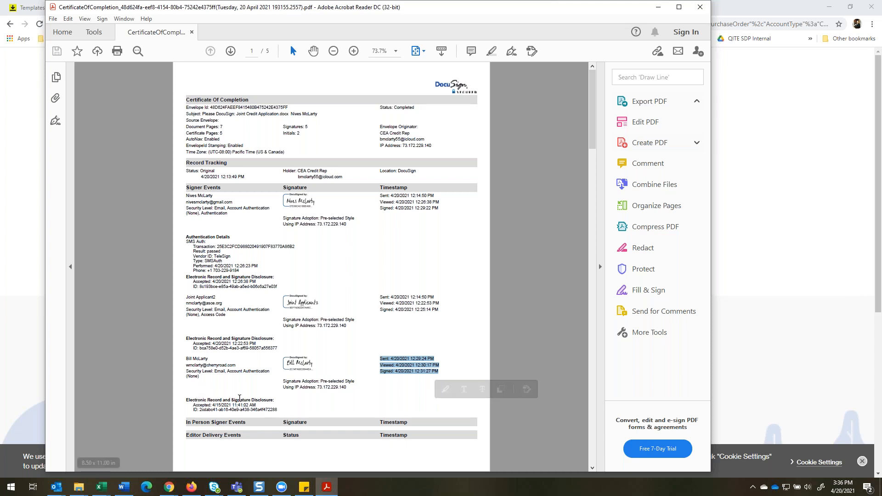
left_click(193, 405)
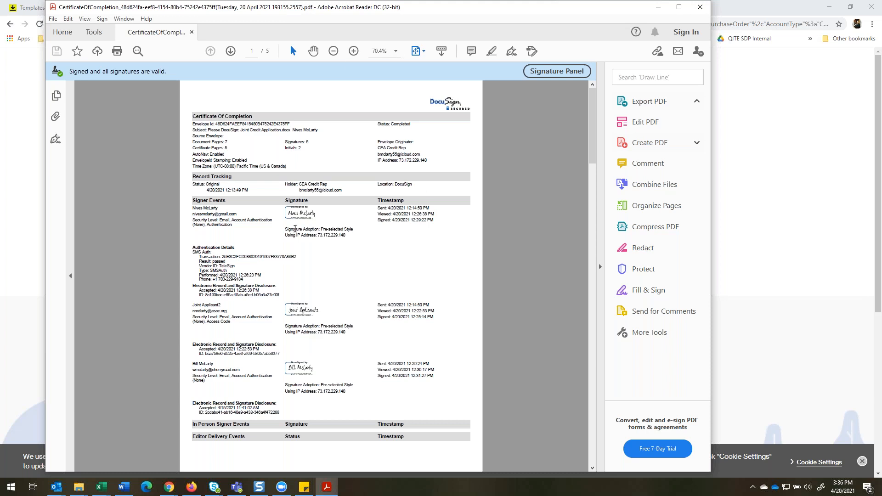
scroll(295, 229, "down", 3)
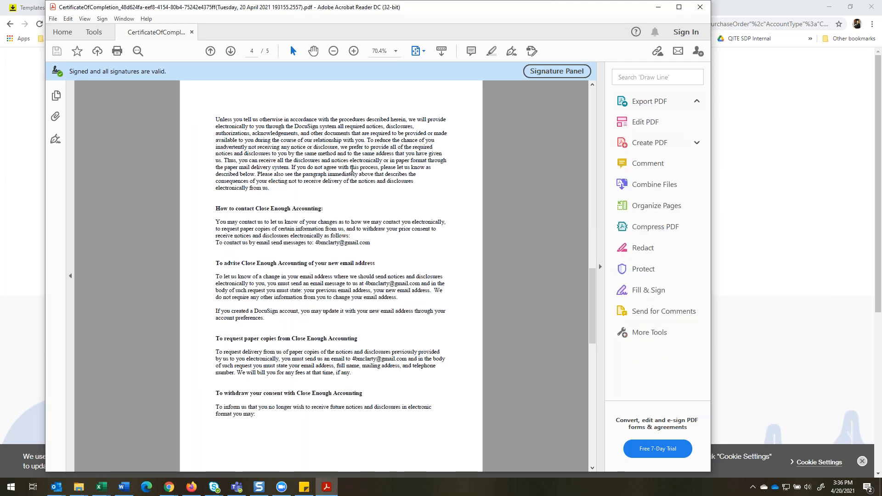
scroll(352, 177, "down", 5)
scroll(354, 184, "up", 15)
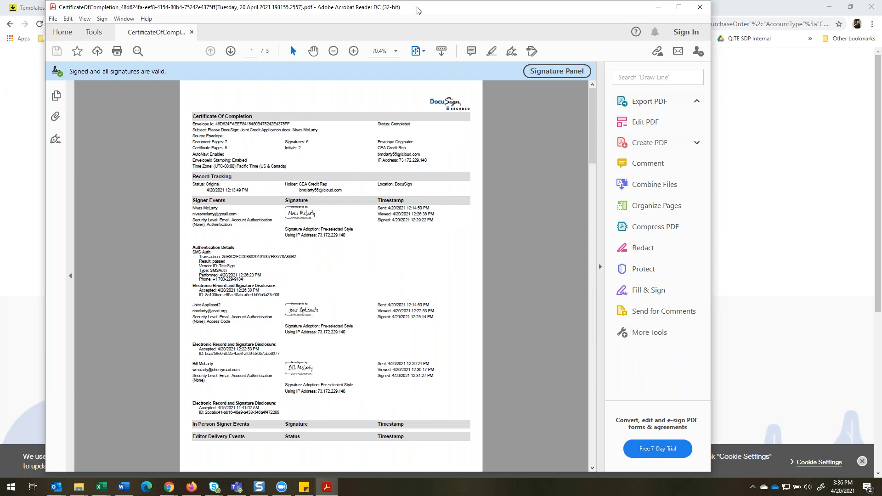
left_click(699, 9)
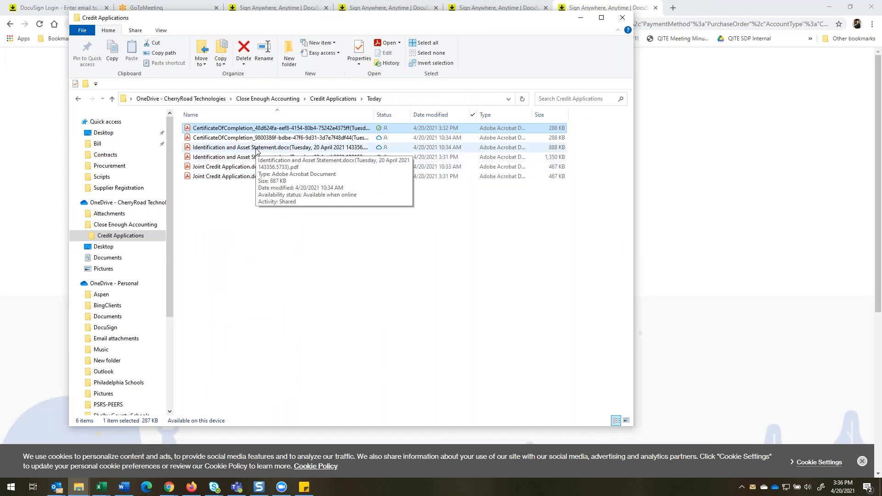
Open the 10:34 AM Identification and Asset Statement PDF, look through its pages, and close it along with the File Explorer window.
double_click(257, 148)
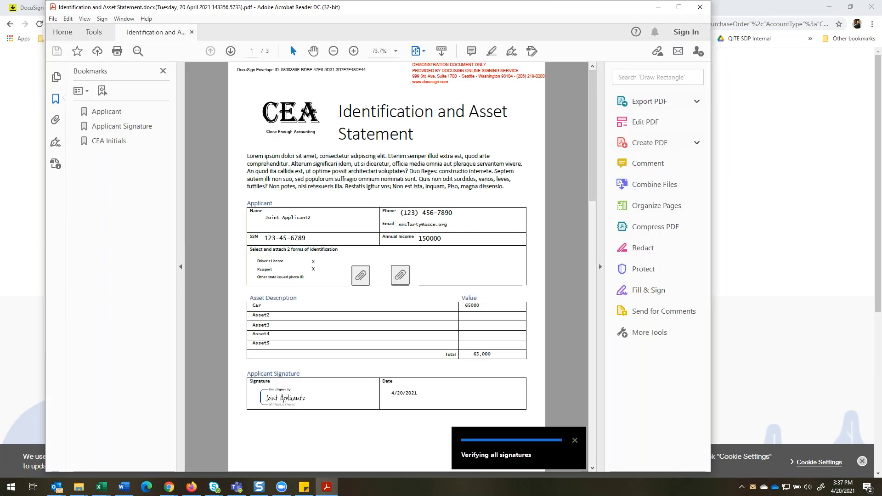
scroll(436, 172, "down", 10)
scroll(437, 176, "up", 10)
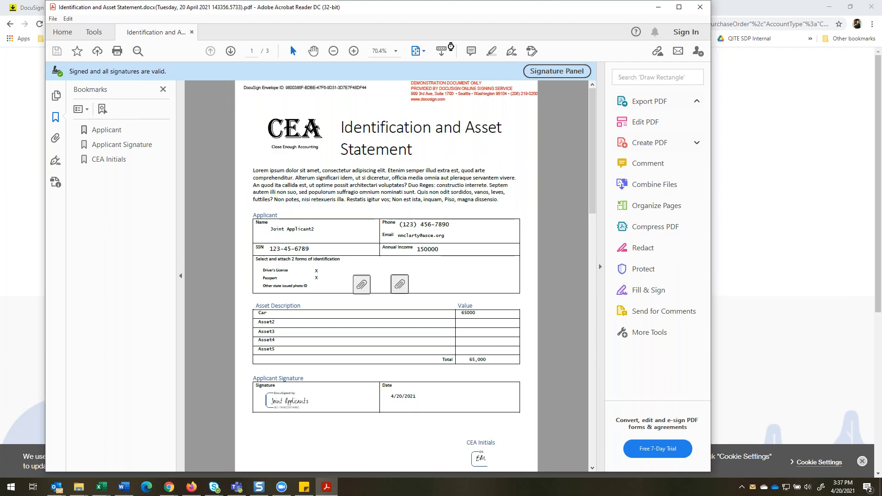
key("alt+F4")
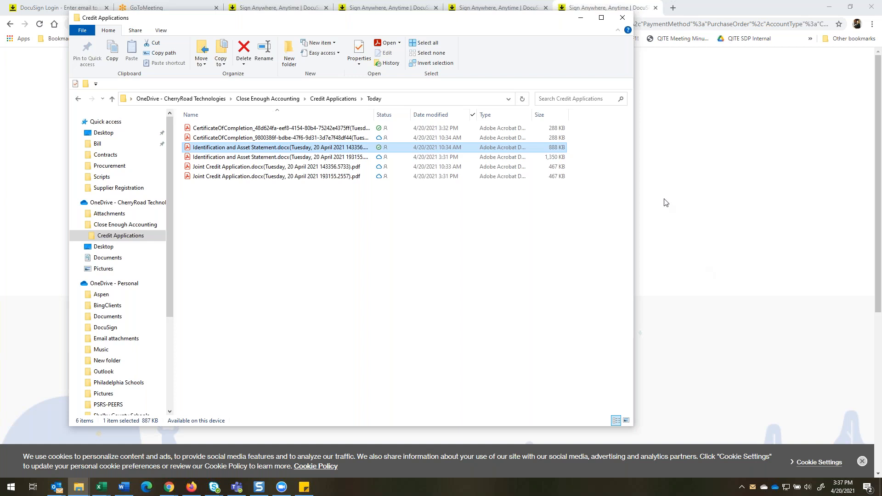
left_click(622, 18)
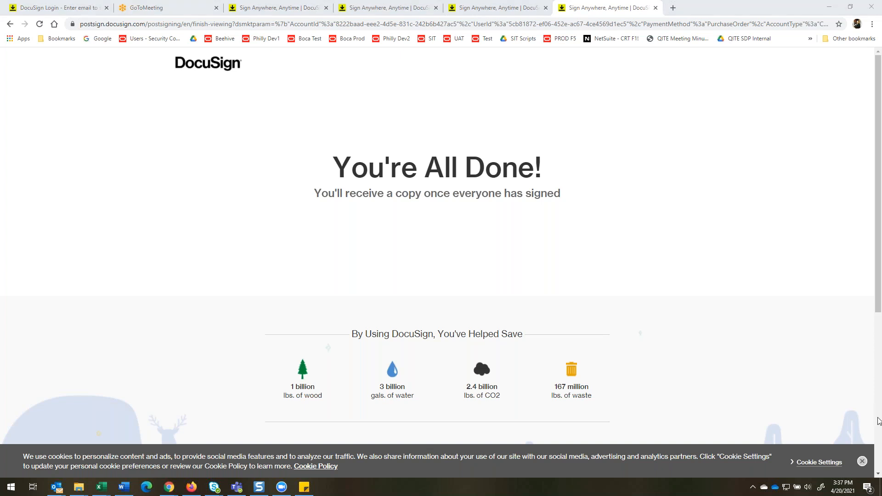
left_click(810, 464)
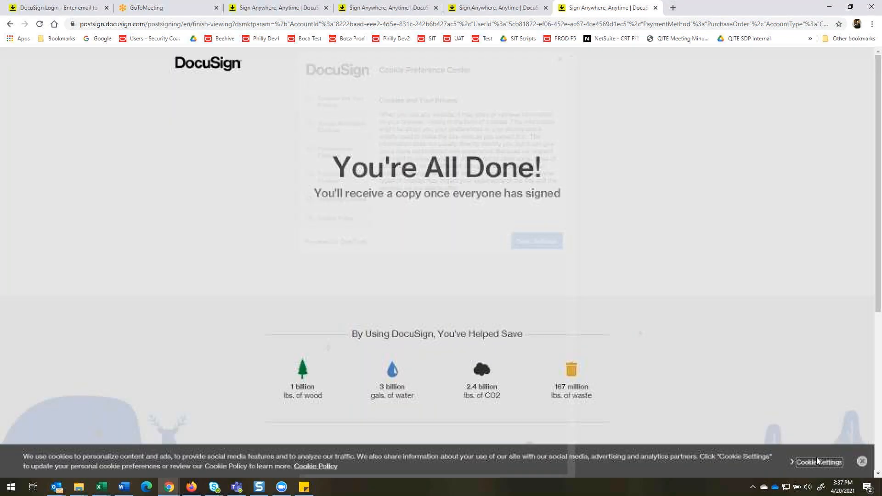